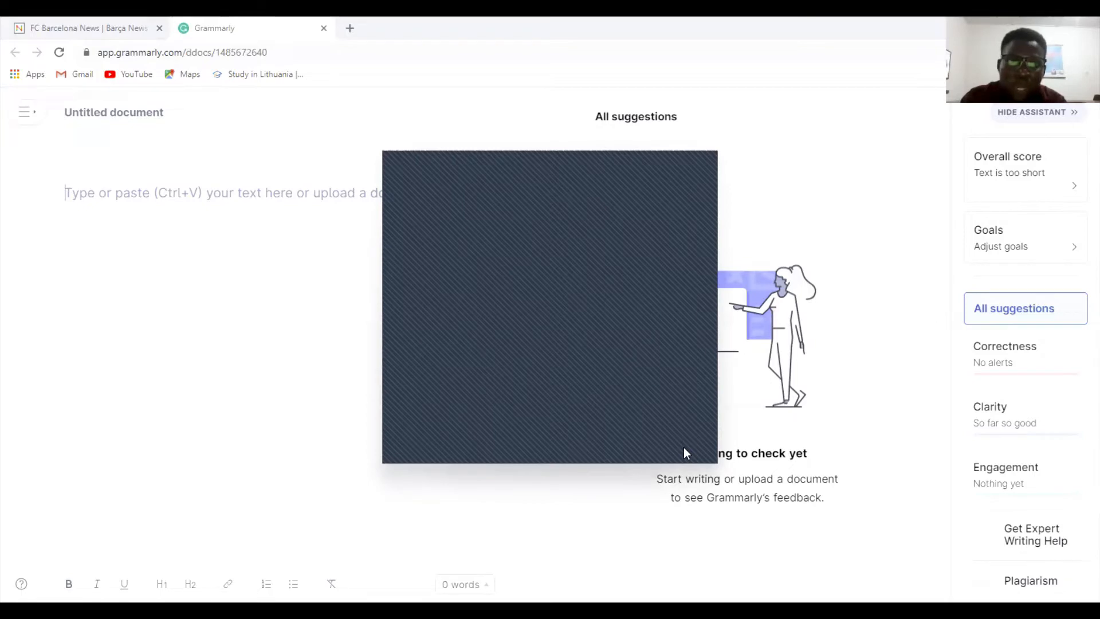
click(684, 448)
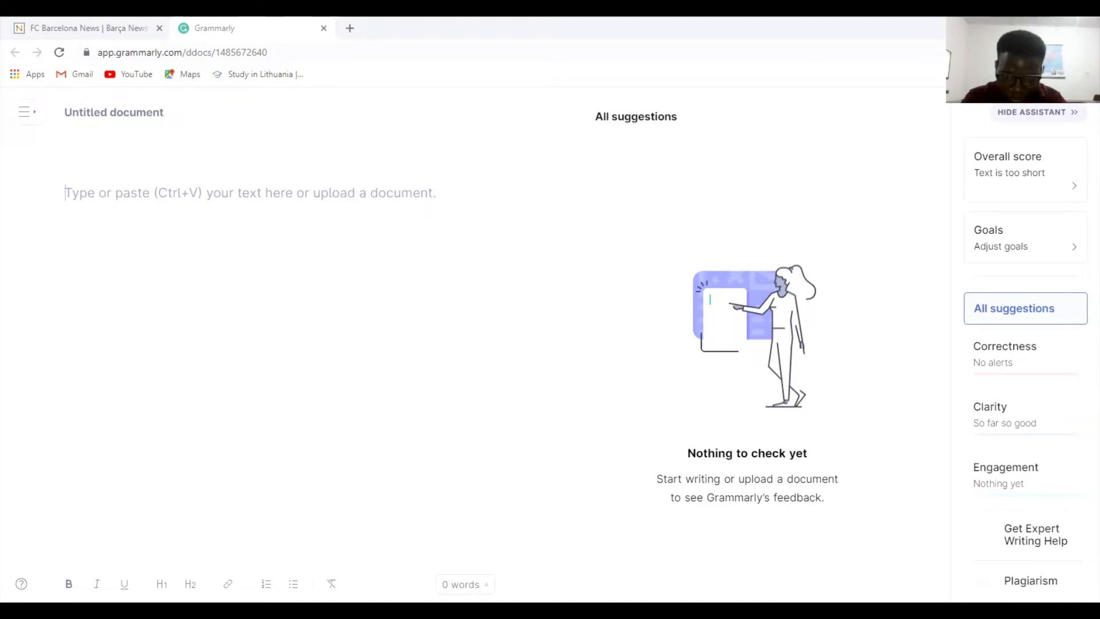
click(151, 206)
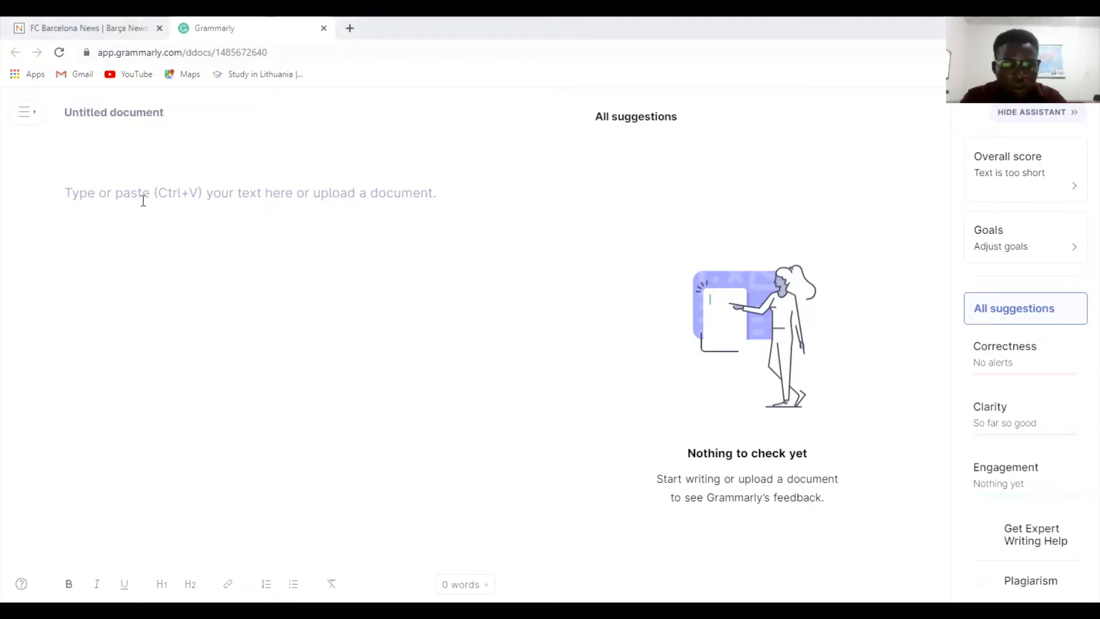
key(ctrl+v)
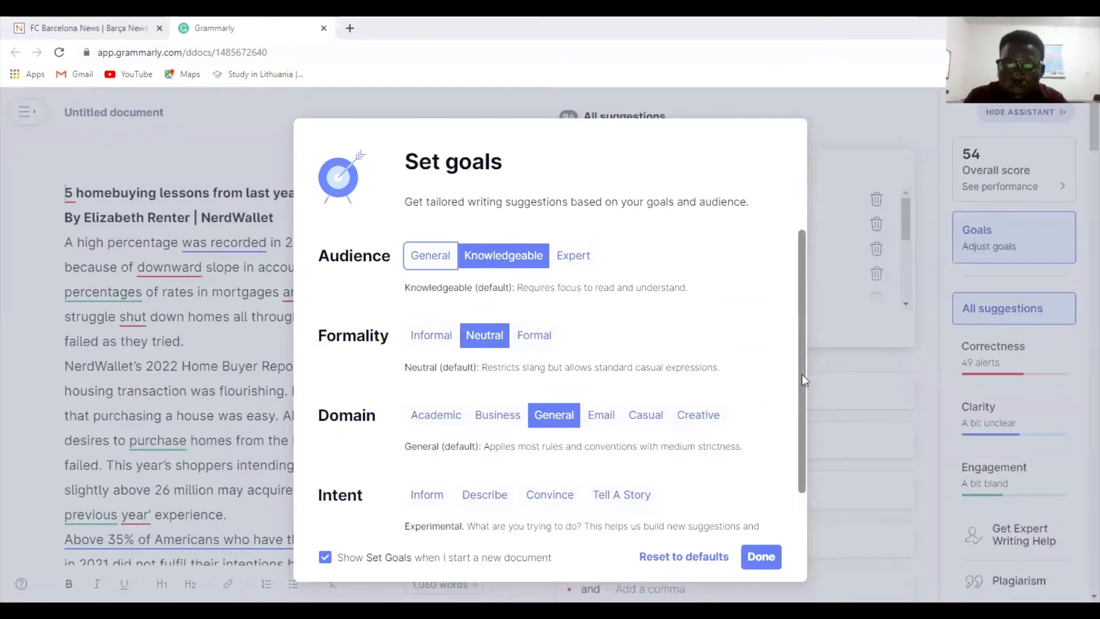
scroll(802, 374, down, 1)
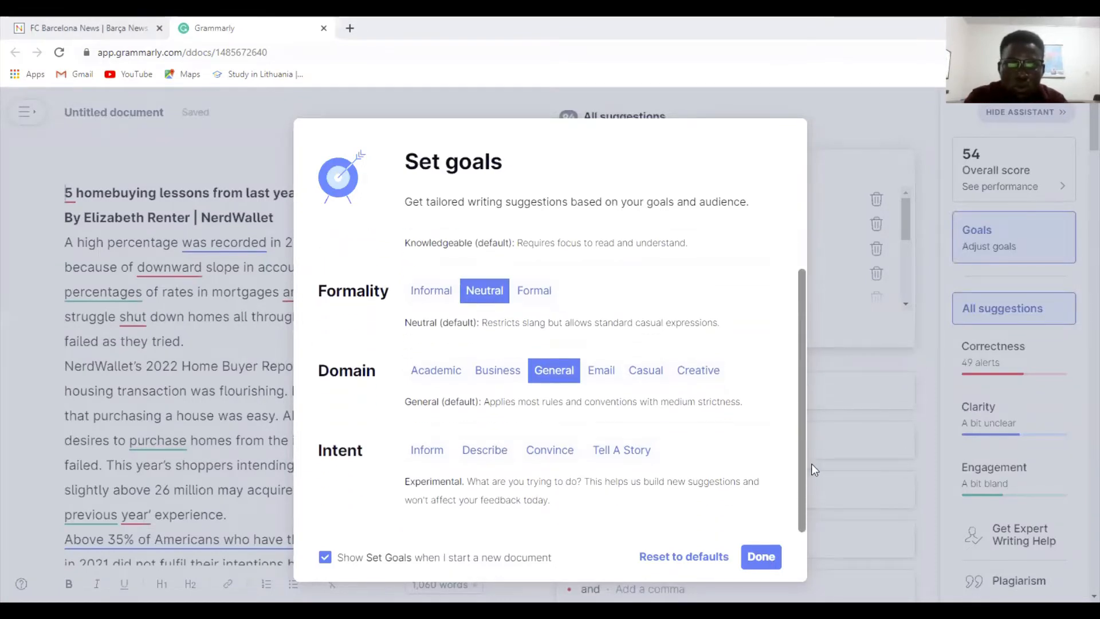
click(810, 466)
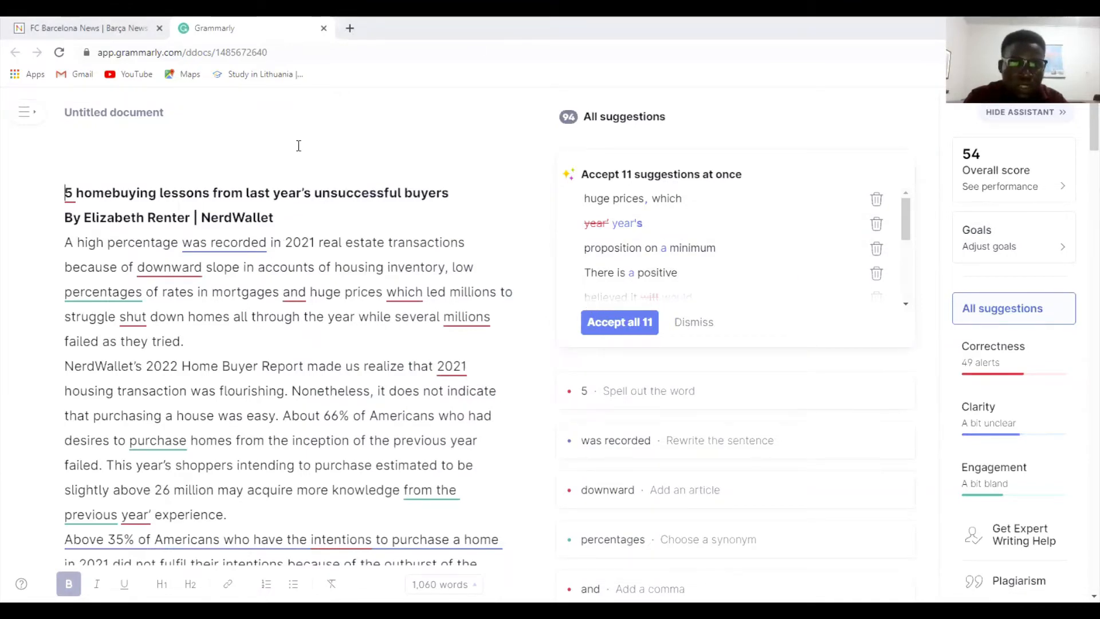
key(ctrl+w)
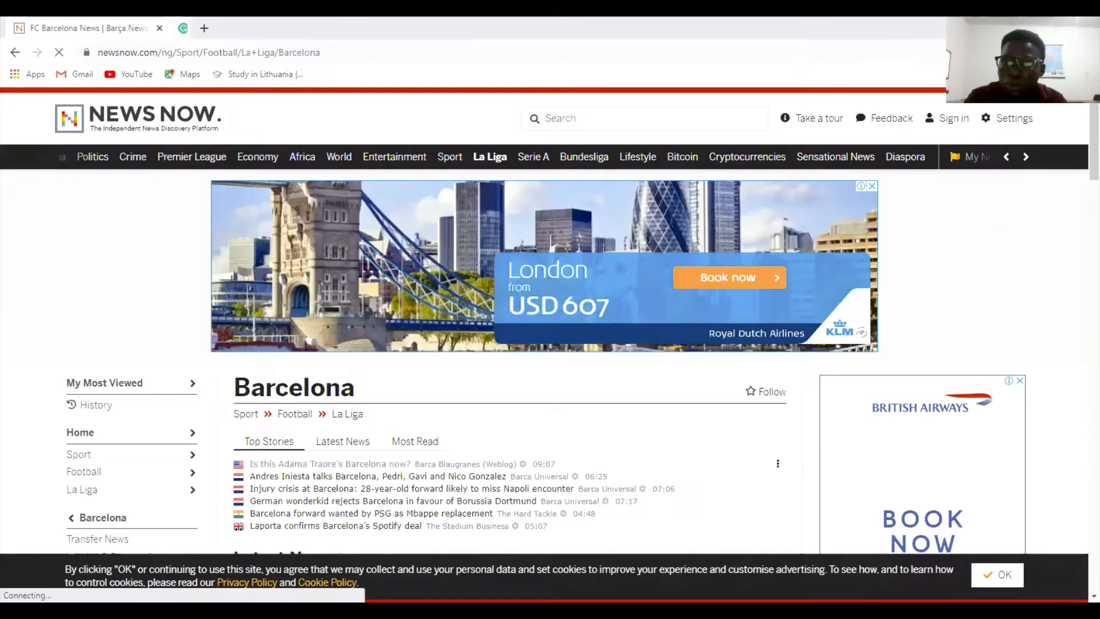
Open a new blank Grammarly document and paste the copied homebuying article into it.
click(1040, 52)
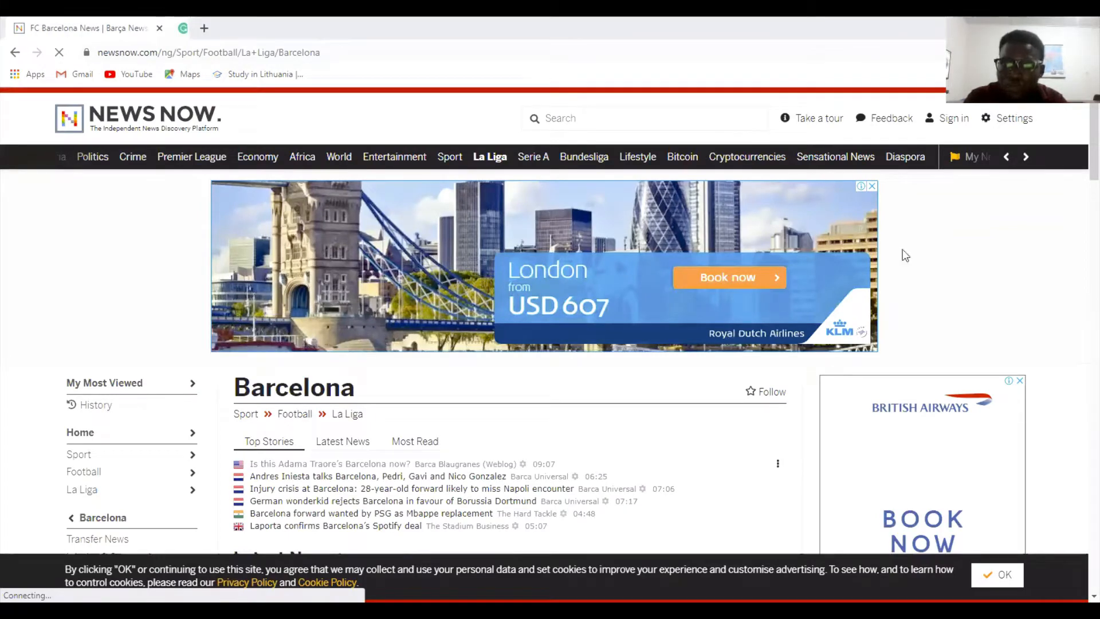
click(871, 154)
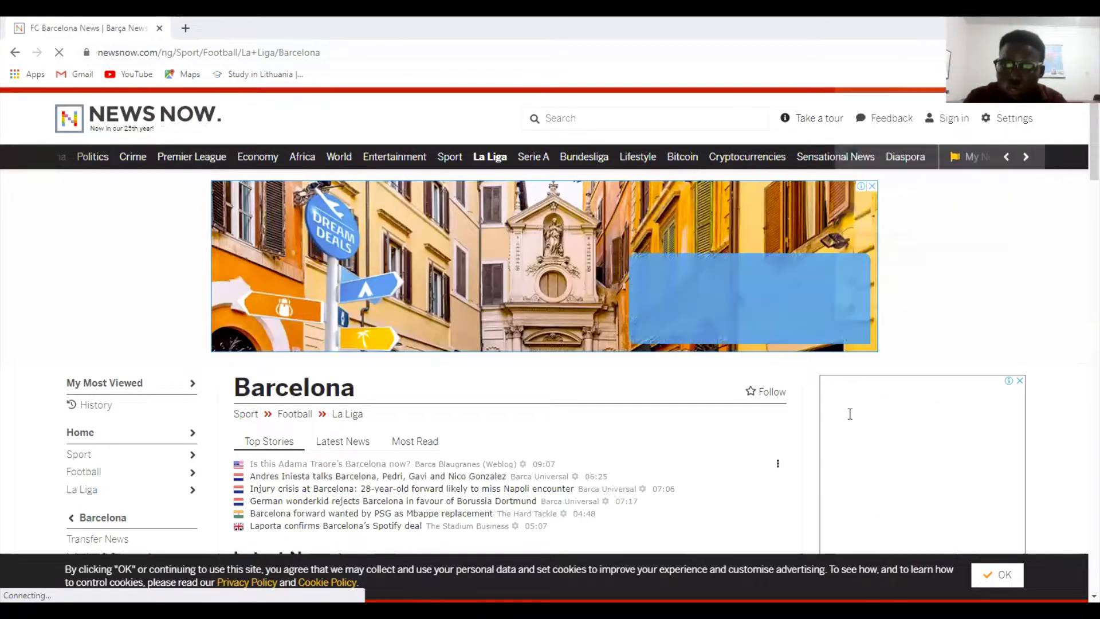
click(858, 454)
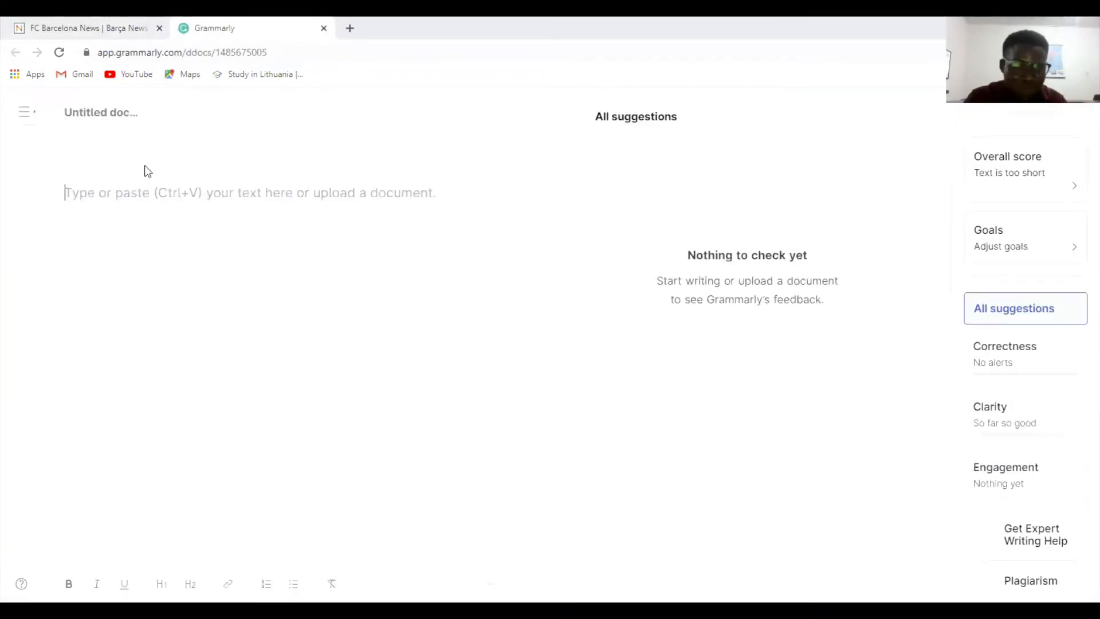
key(ctrl+v)
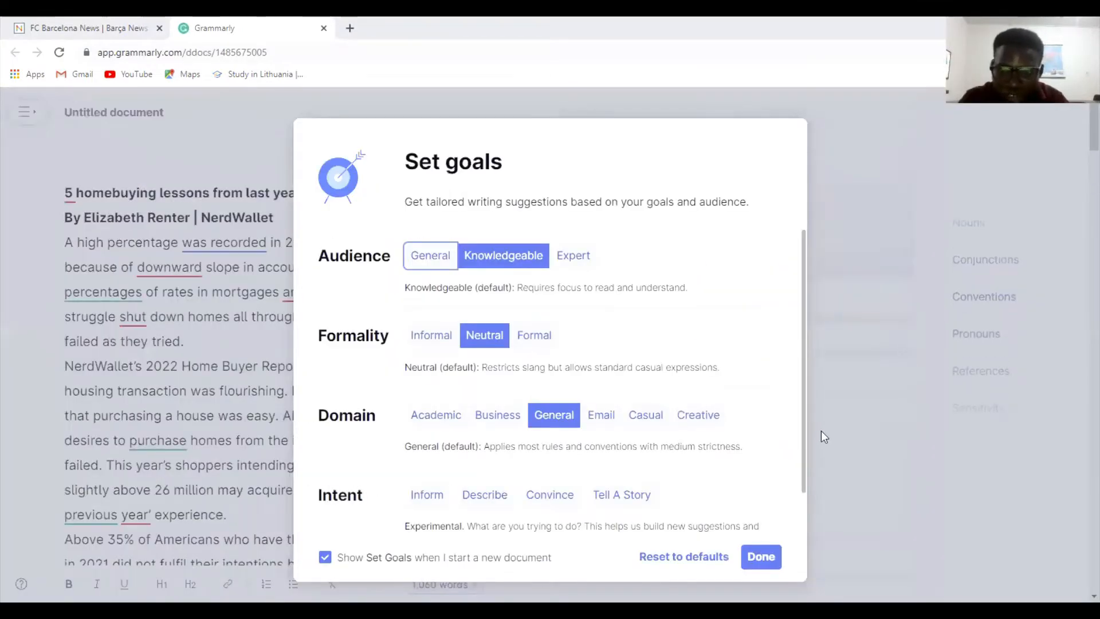
Set the document's intent goals to Inform, Describe, Convince and Tell A Story, keep the other defaults, and confirm.
drag(802, 451, 804, 481)
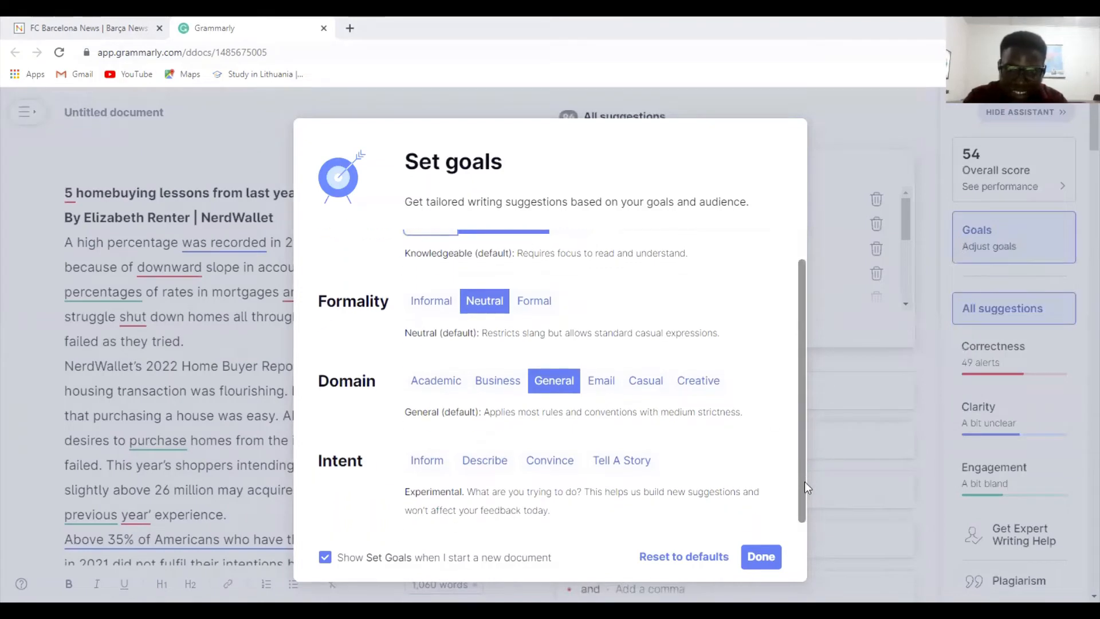
click(606, 462)
click(546, 461)
click(483, 464)
click(418, 460)
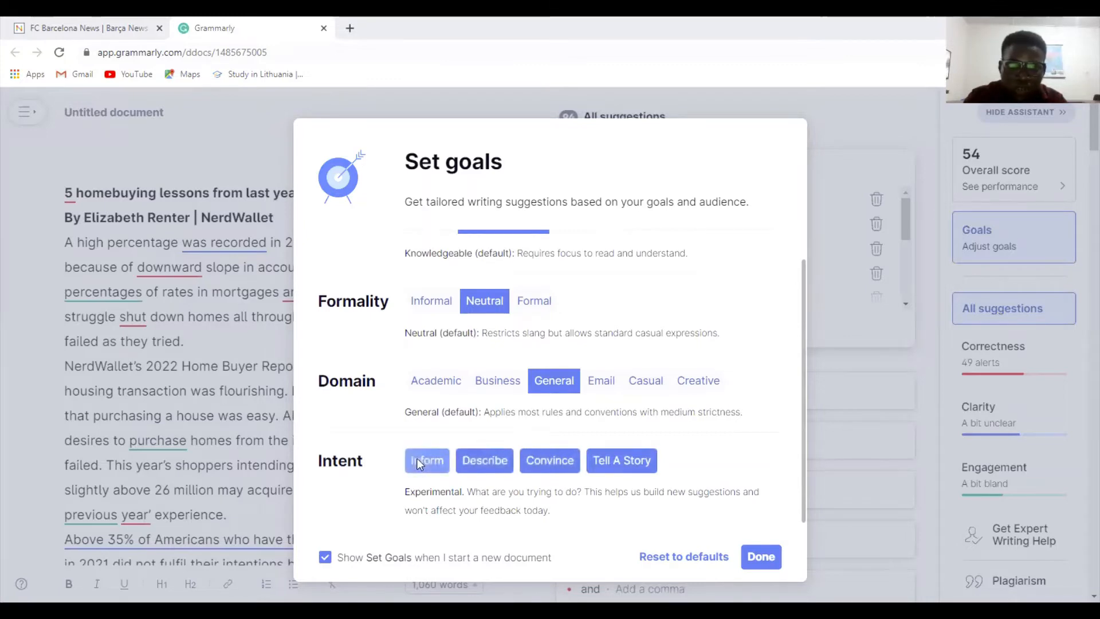
click(762, 557)
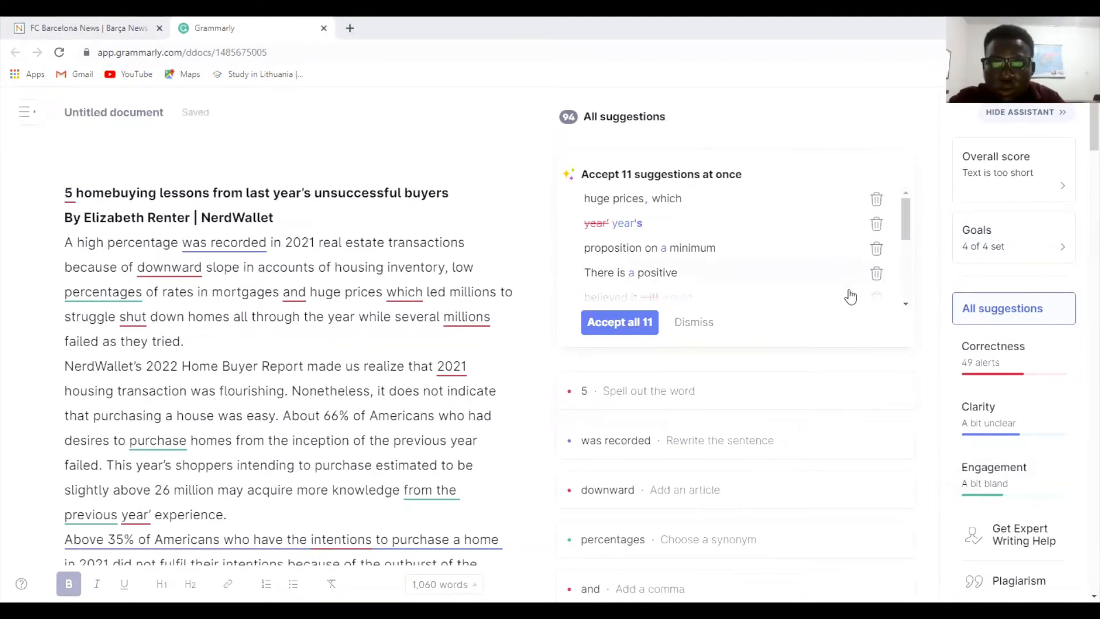
Check the full list of grouped suggestions, accept all 11 at once, and approve the instant corrections.
click(906, 302)
click(907, 302)
click(906, 302)
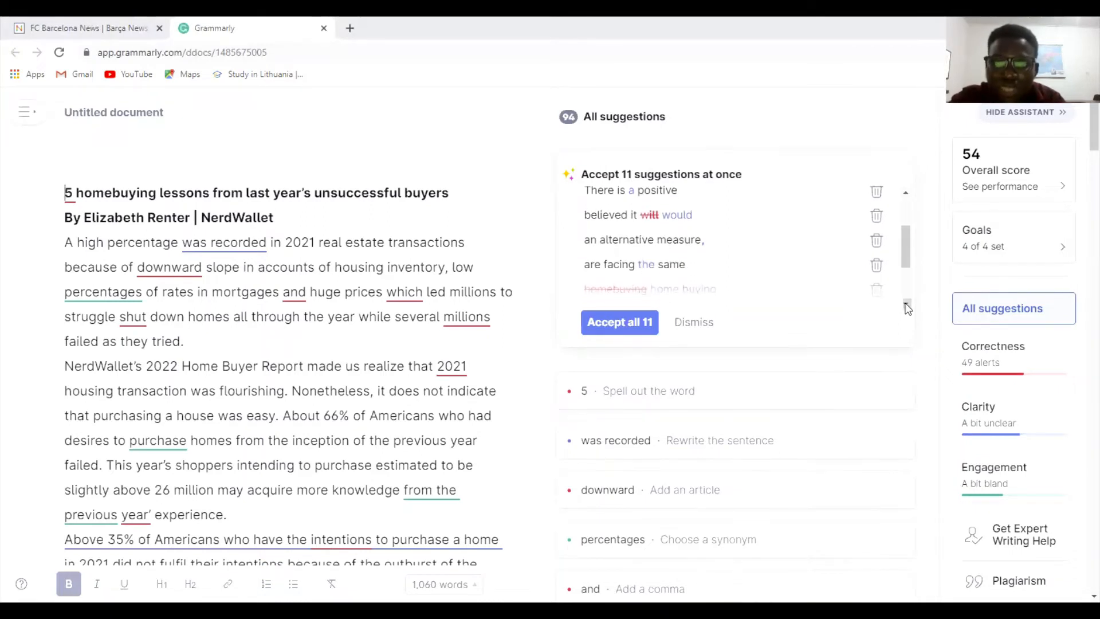
click(906, 302)
click(907, 302)
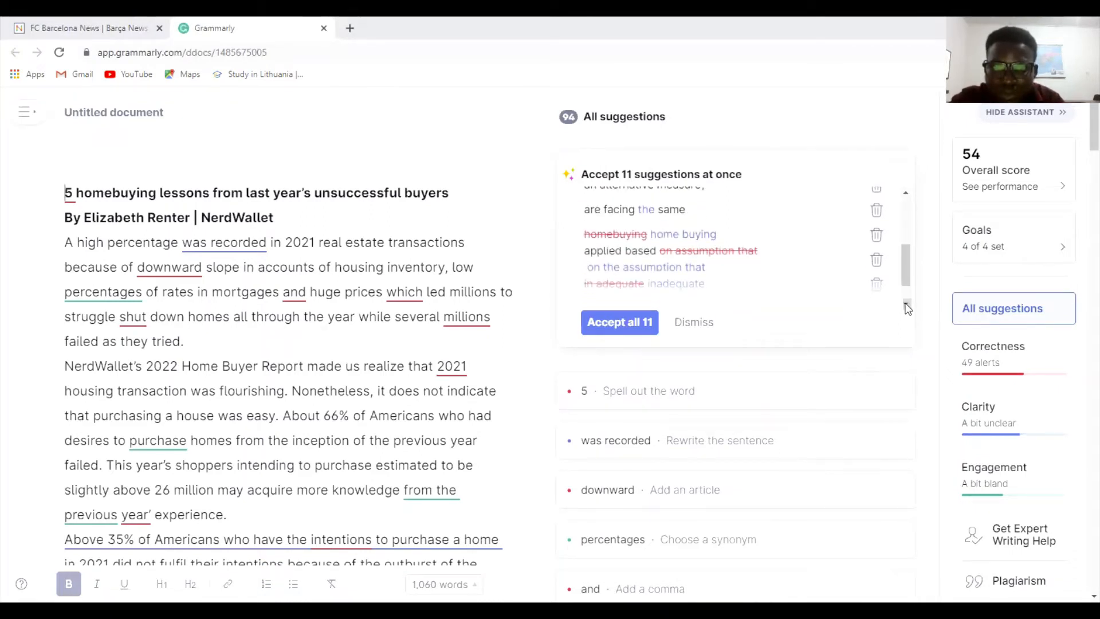
click(907, 302)
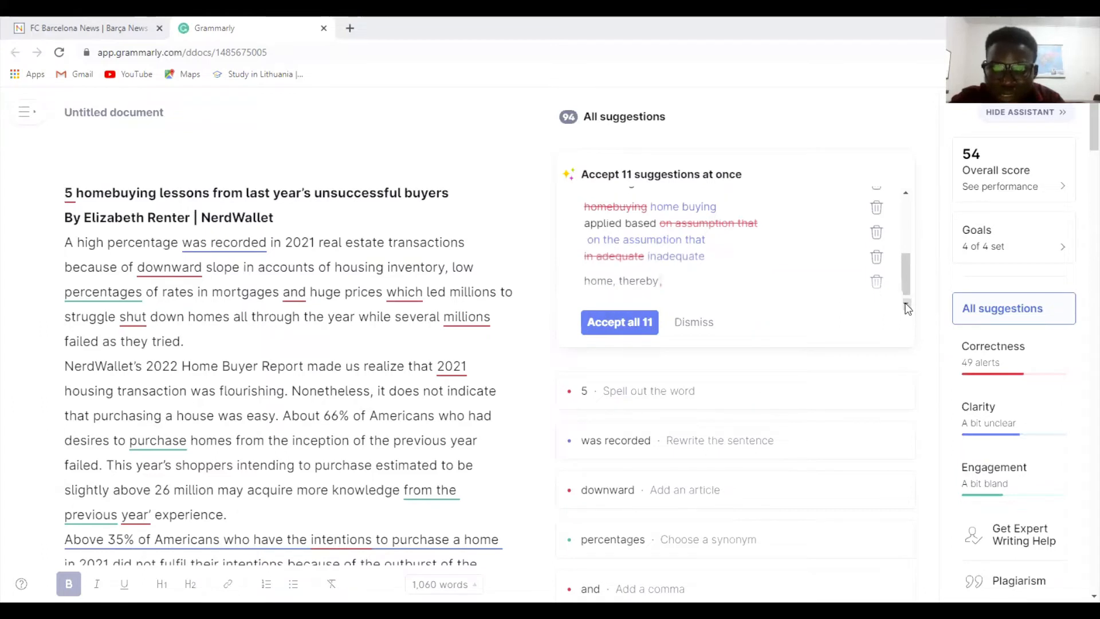
click(906, 302)
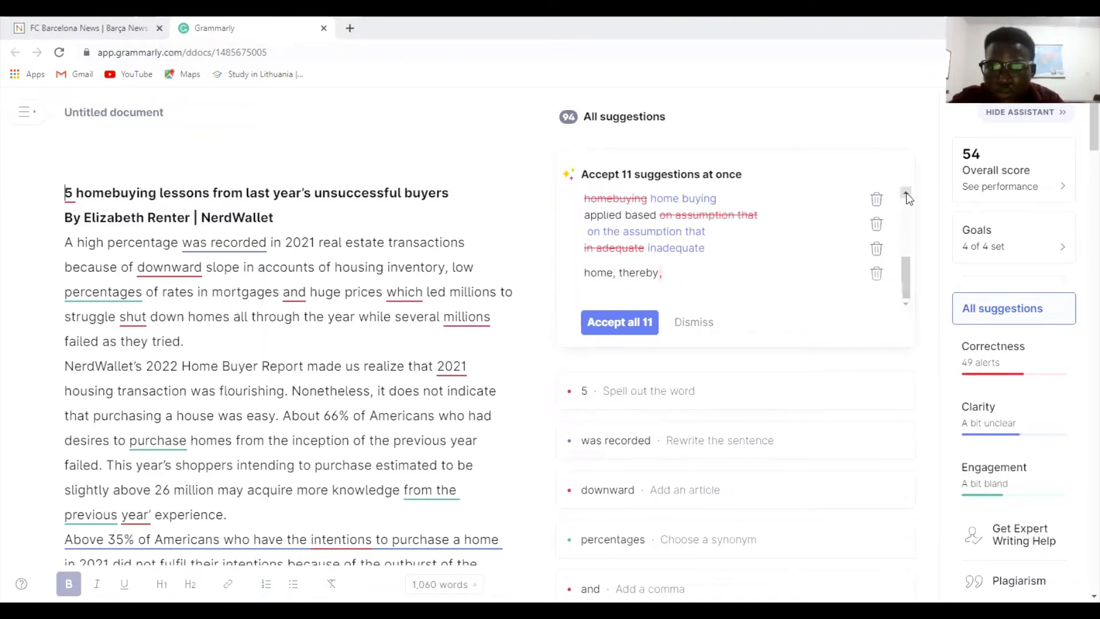
scroll(906, 194, up, 5)
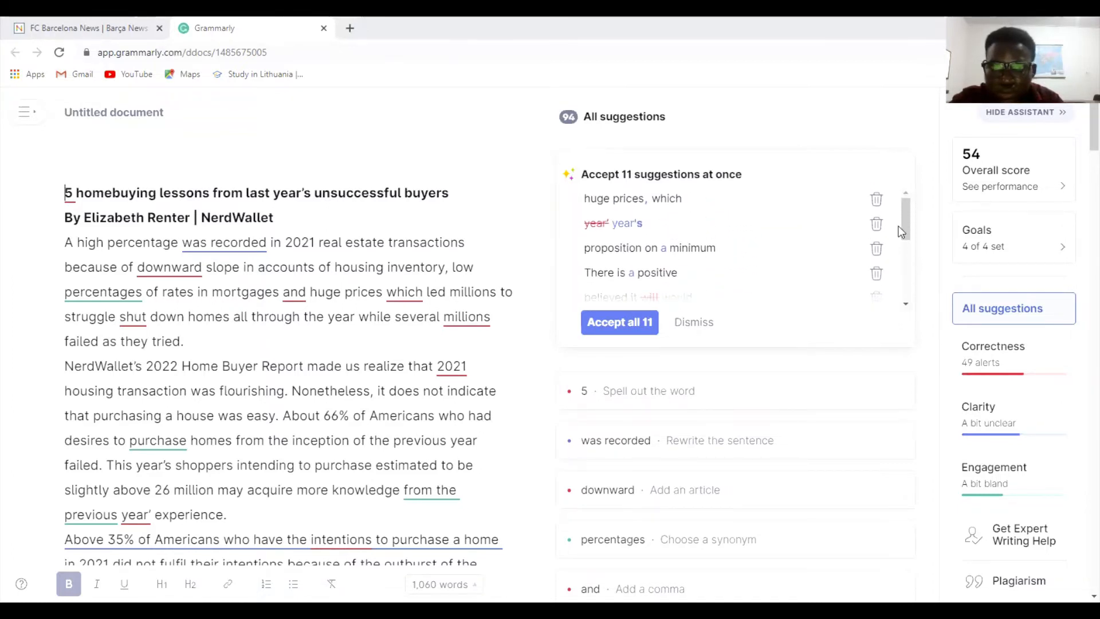
click(906, 304)
click(906, 303)
click(907, 304)
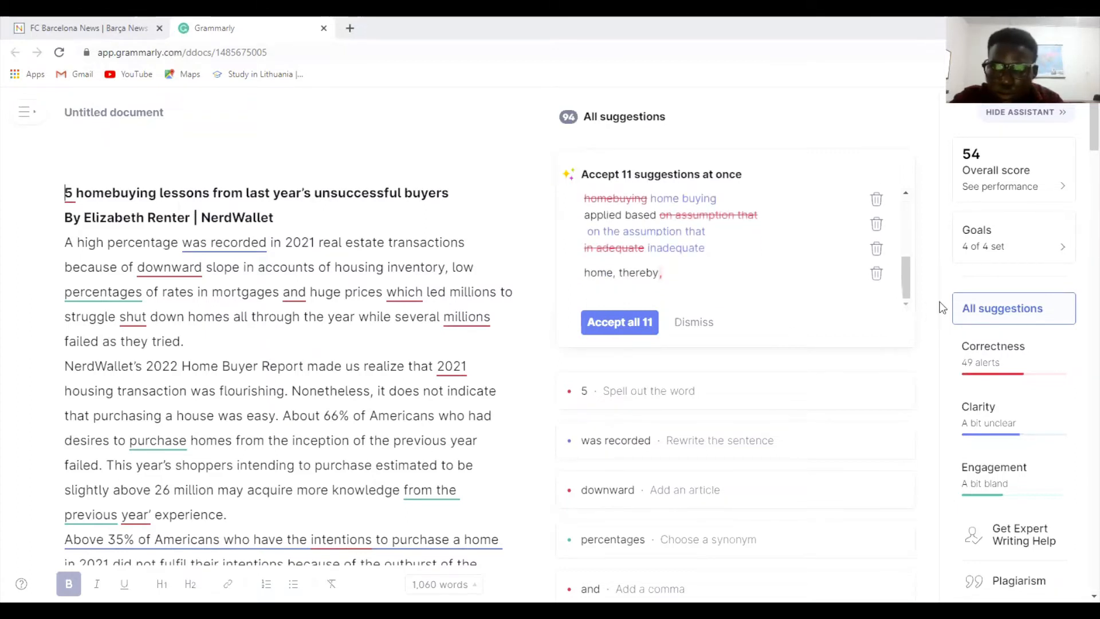
click(624, 323)
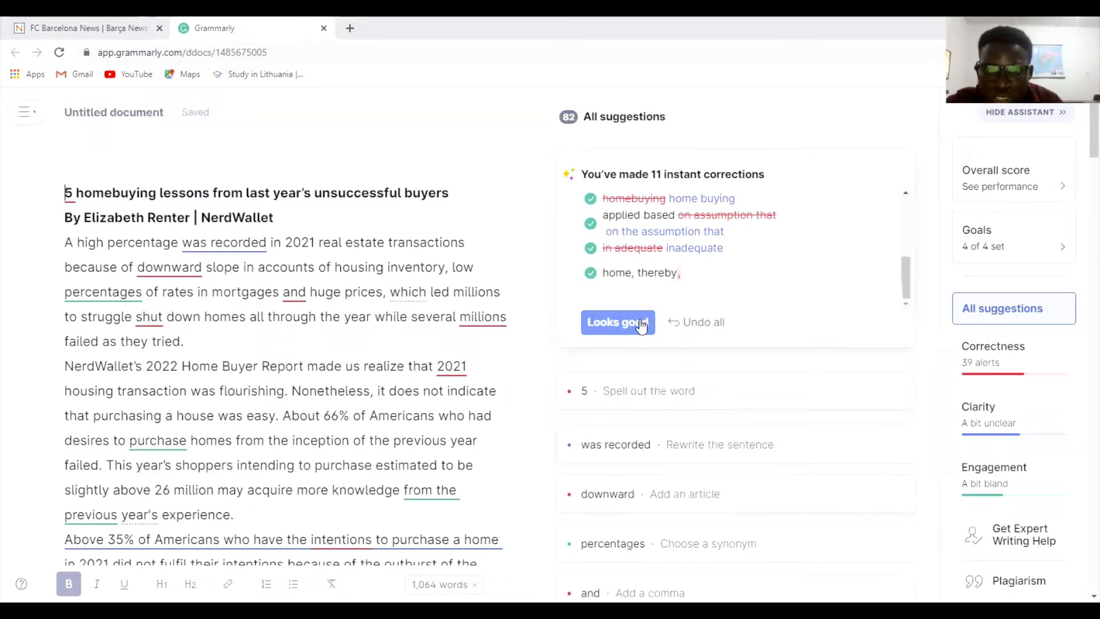
click(641, 323)
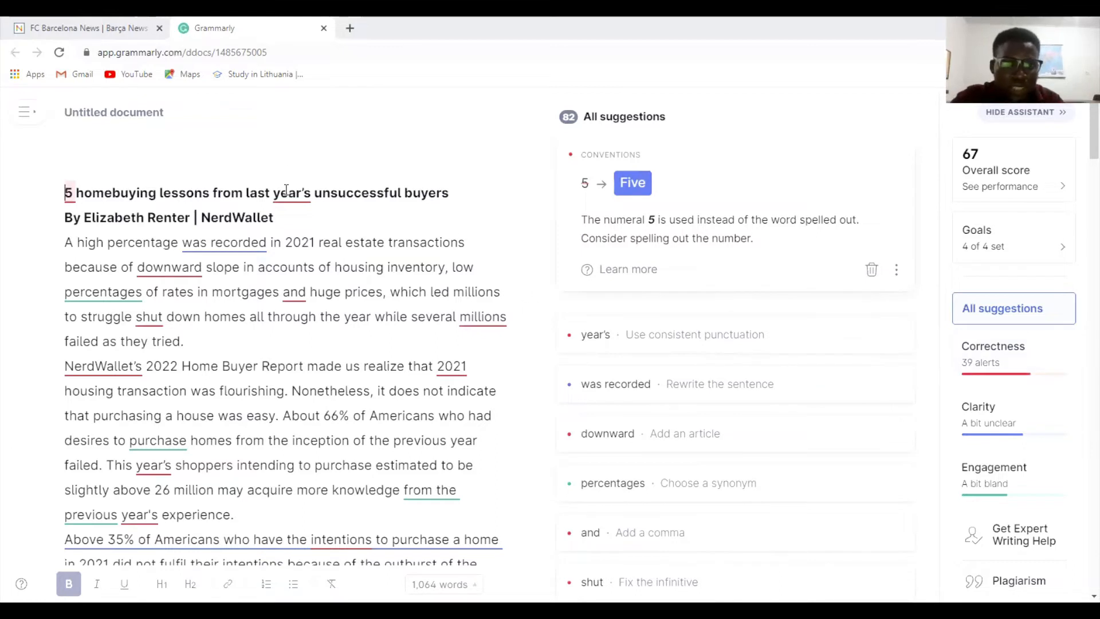
Make all apostrophes in the article straight, and dismiss the suggestion to spell out the 5 in the title.
click(586, 333)
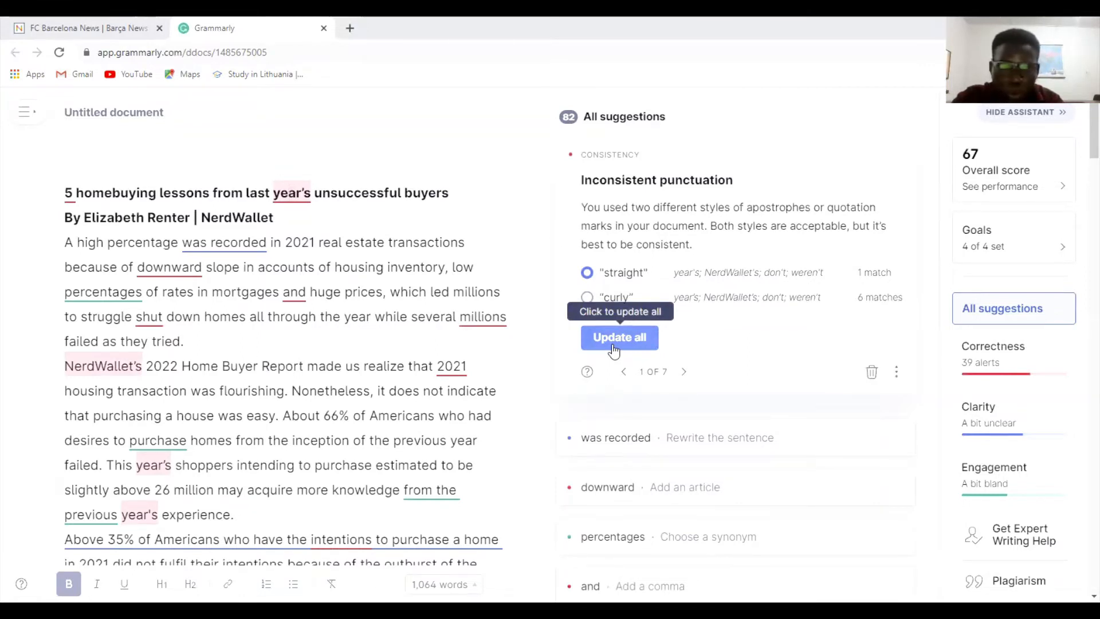
click(614, 344)
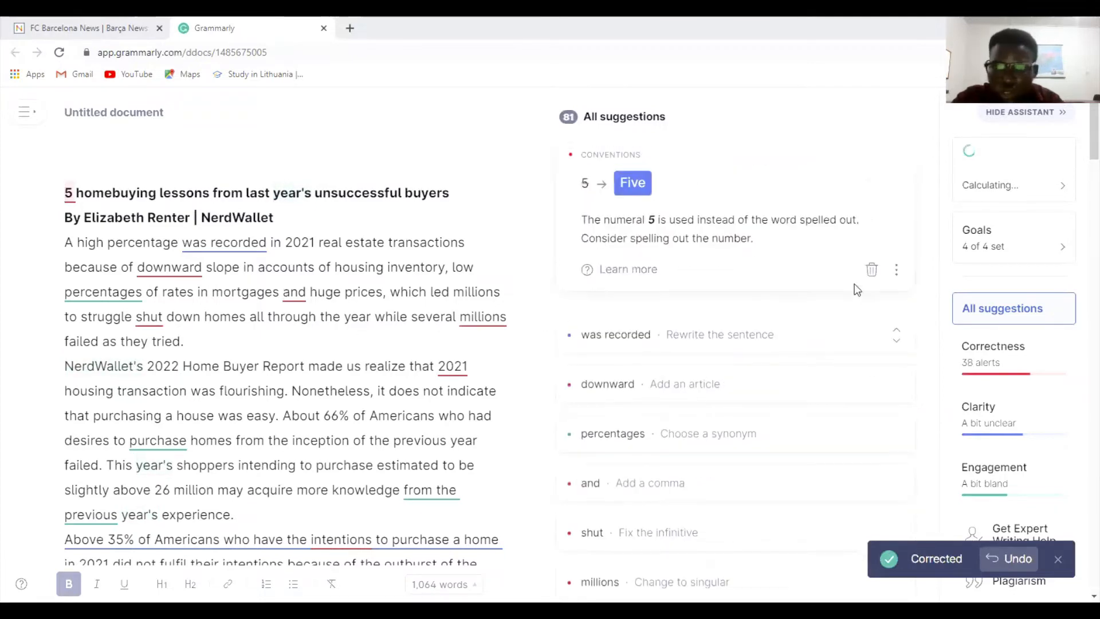
click(872, 271)
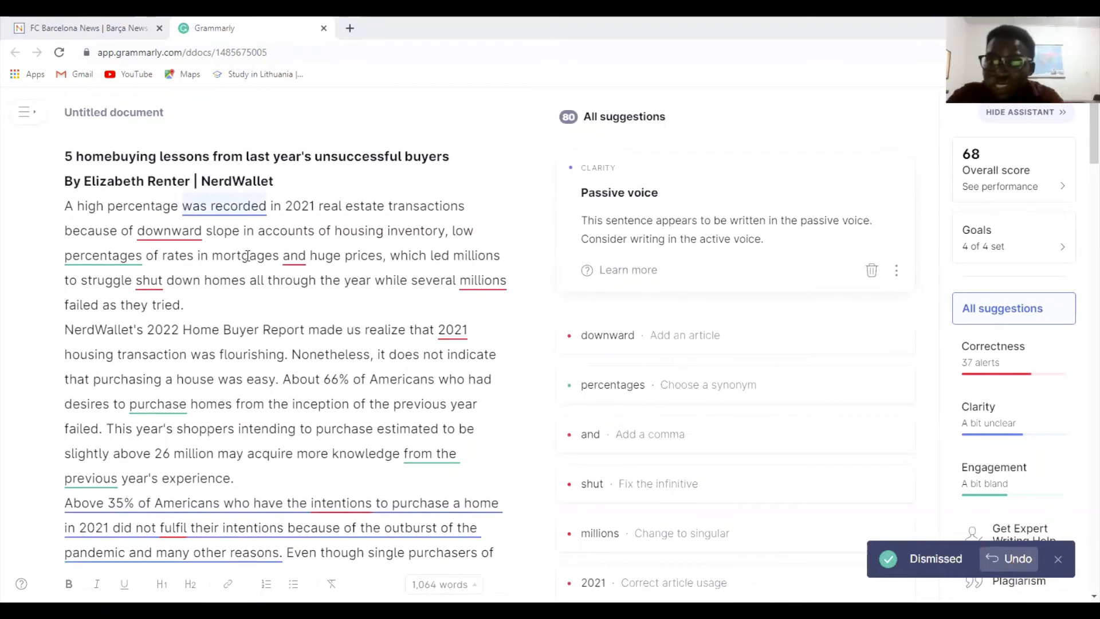
In the first paragraph, accept "the downward", ", and" and "to shut", and dismiss the synonym suggestion for "percentages".
click(174, 235)
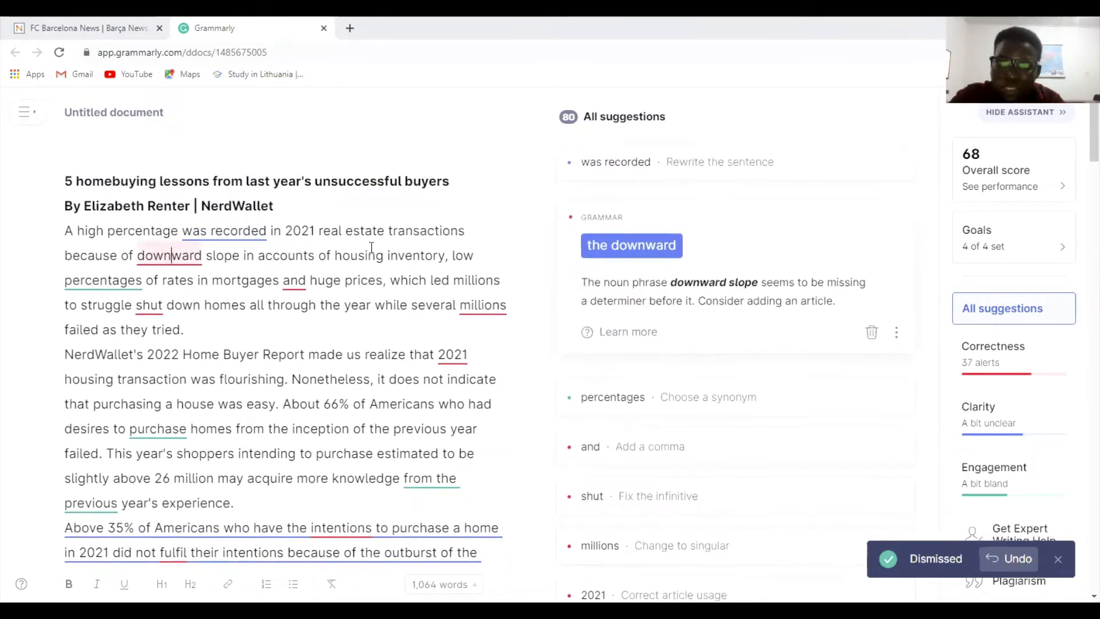
click(631, 246)
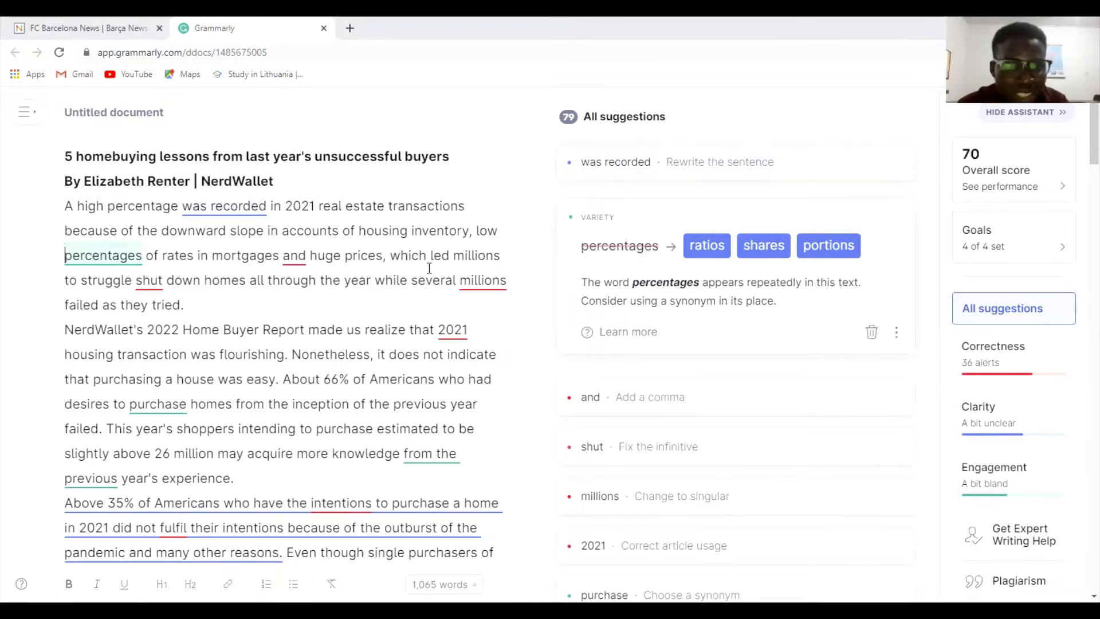
click(868, 334)
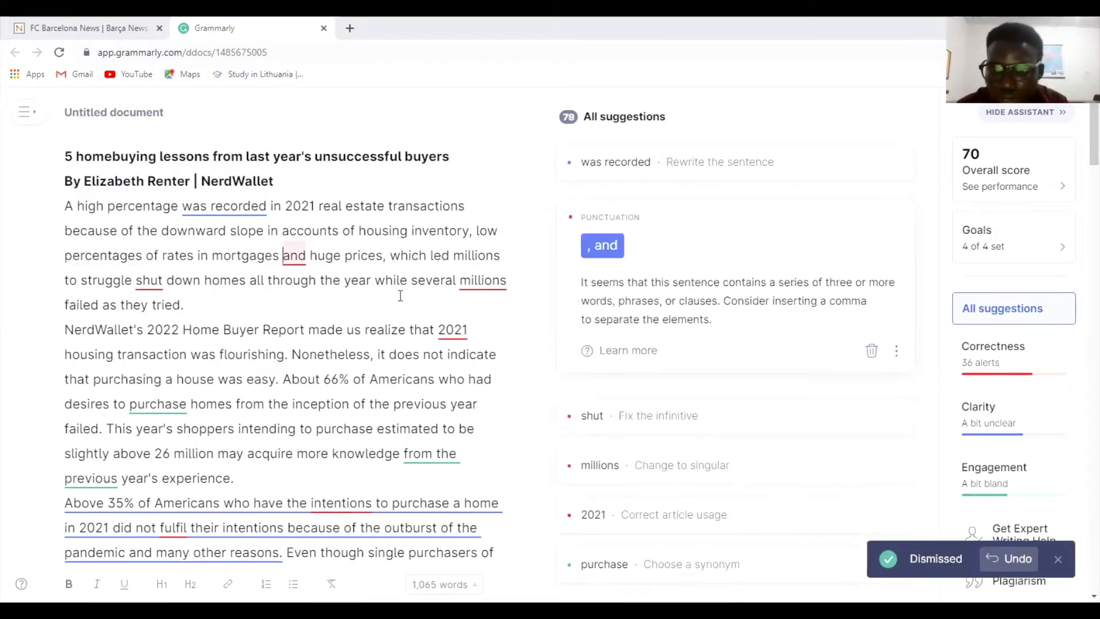
click(616, 252)
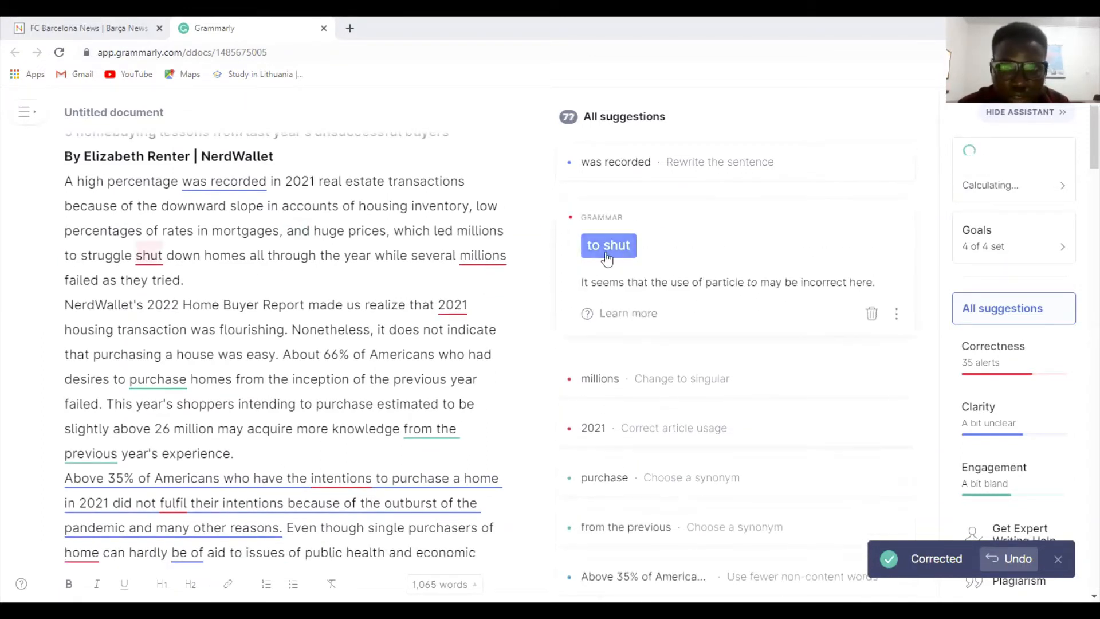
click(607, 252)
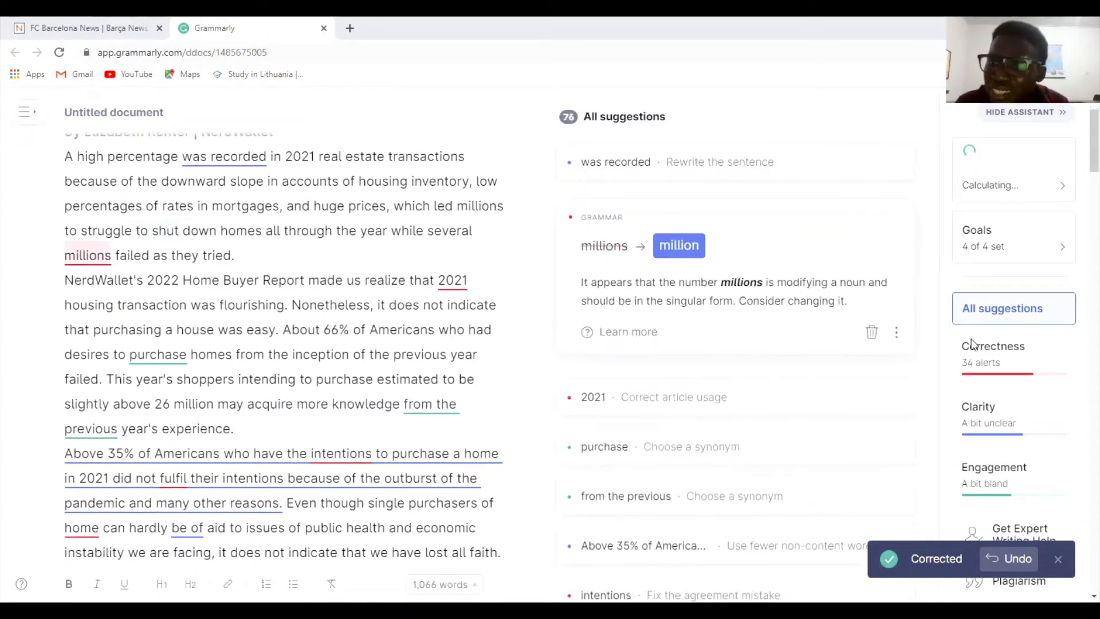
Show only the correctness suggestions and accept "million", "the 2021", "intention", "fulfill" and "homes".
click(987, 374)
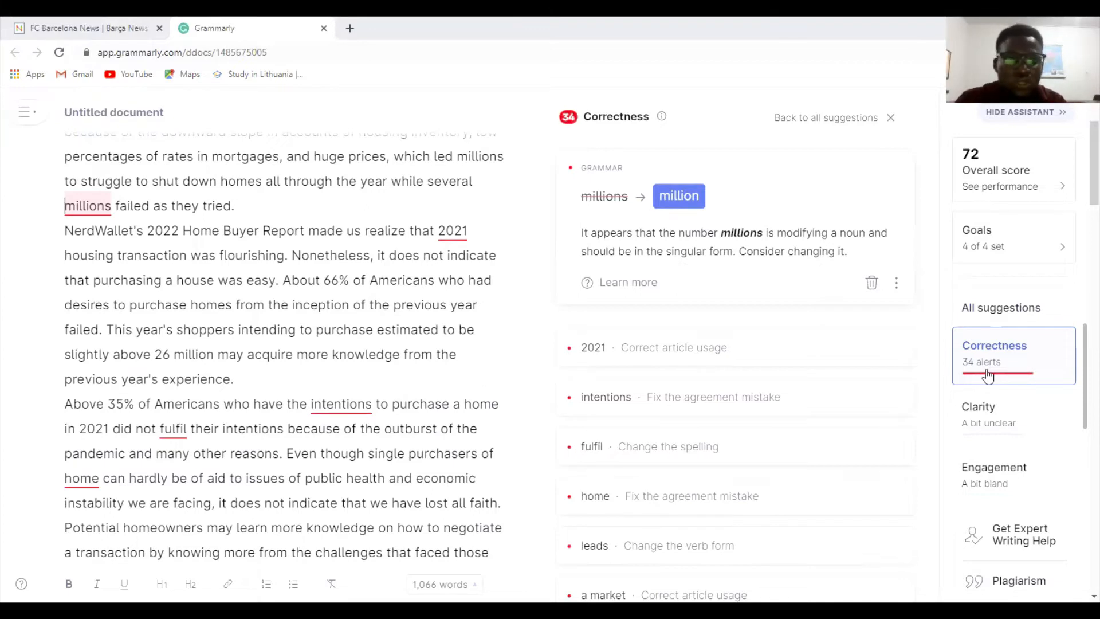
click(689, 201)
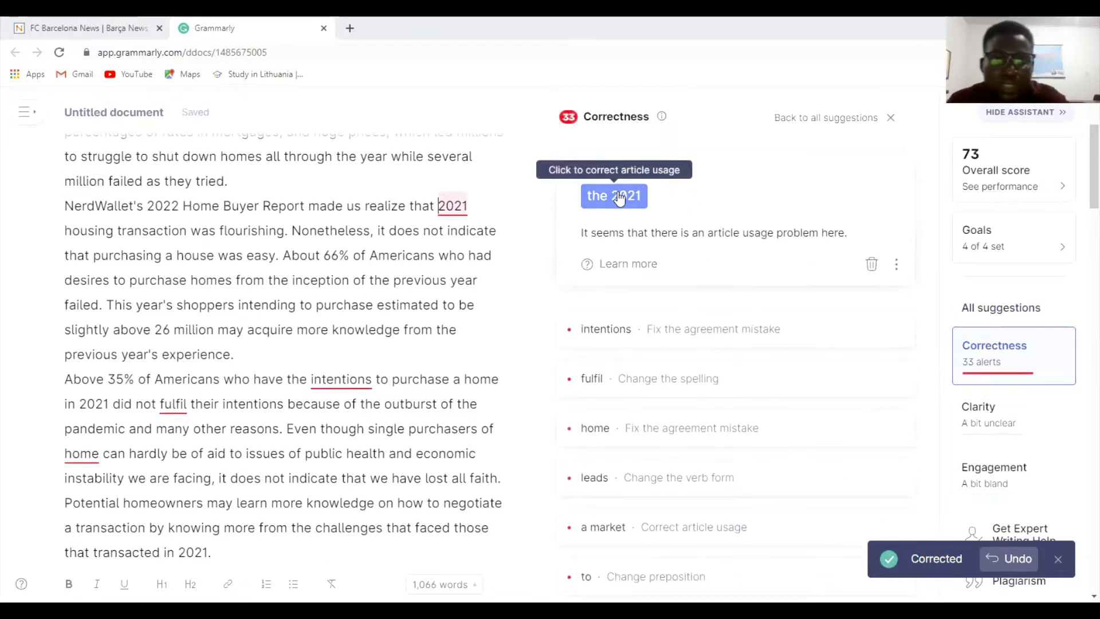
click(618, 197)
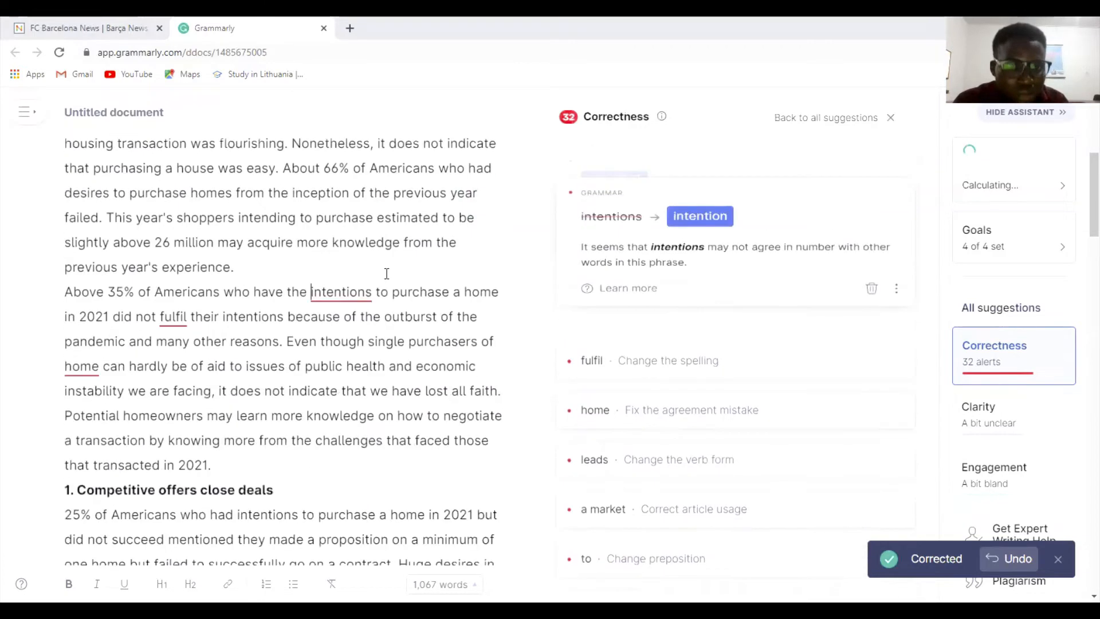
click(696, 196)
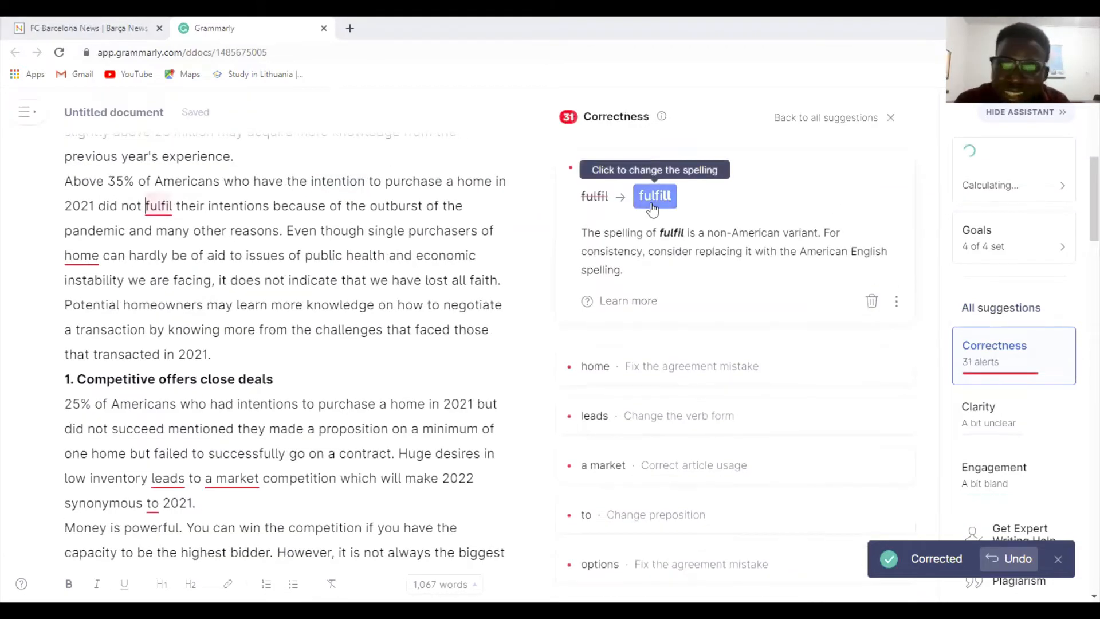
click(653, 206)
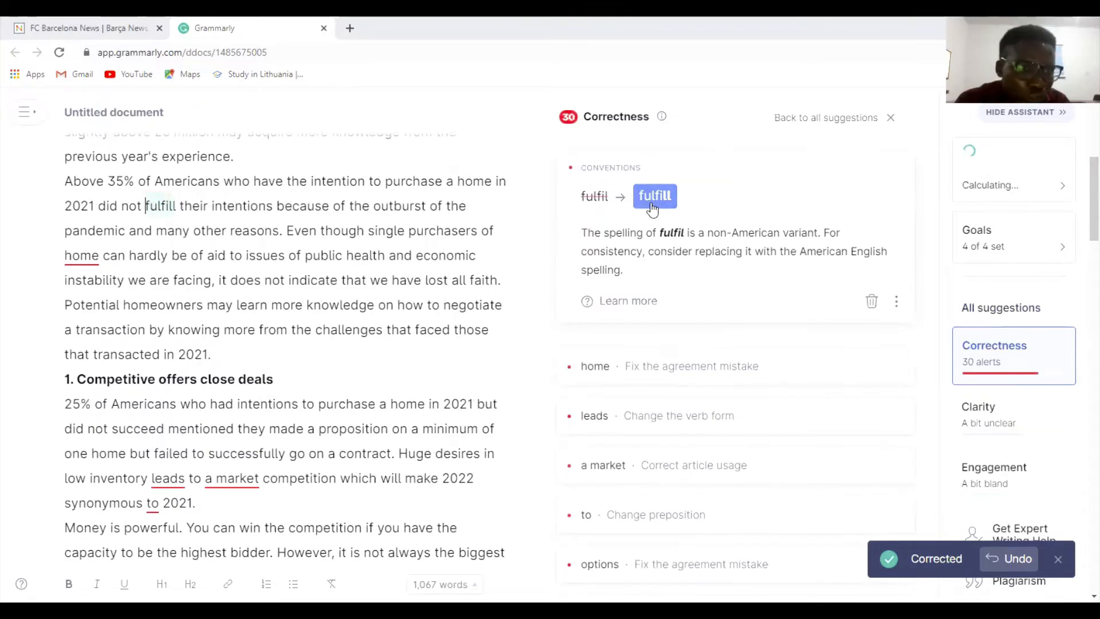
click(660, 198)
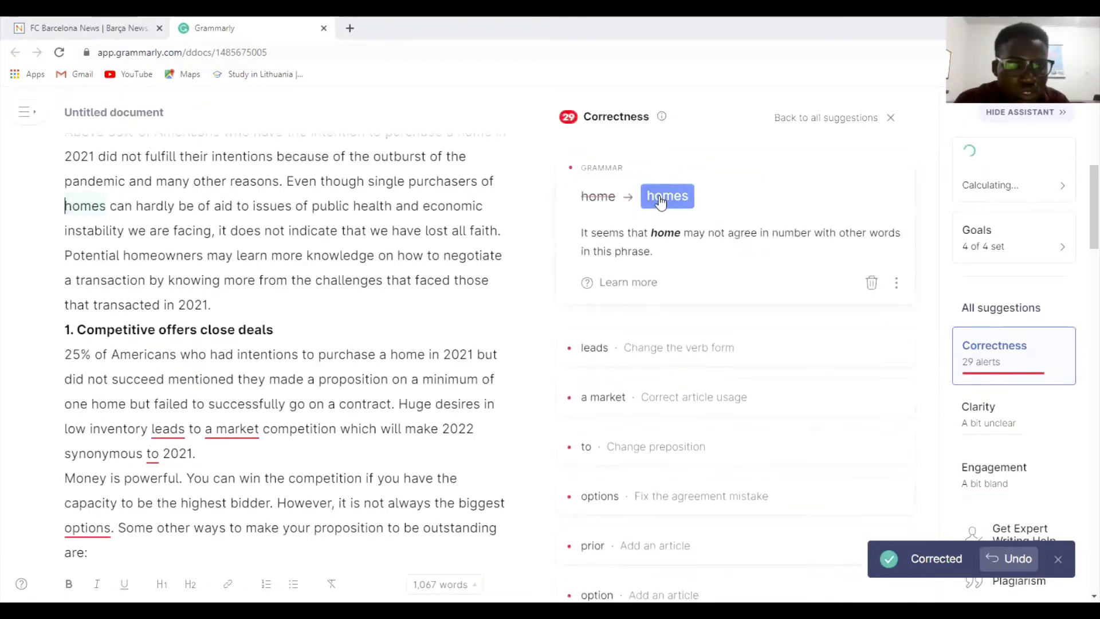
In the first two paragraphs of section 1, accept "lead", "market" without "a", "with", "option", and the added article "the market".
click(657, 198)
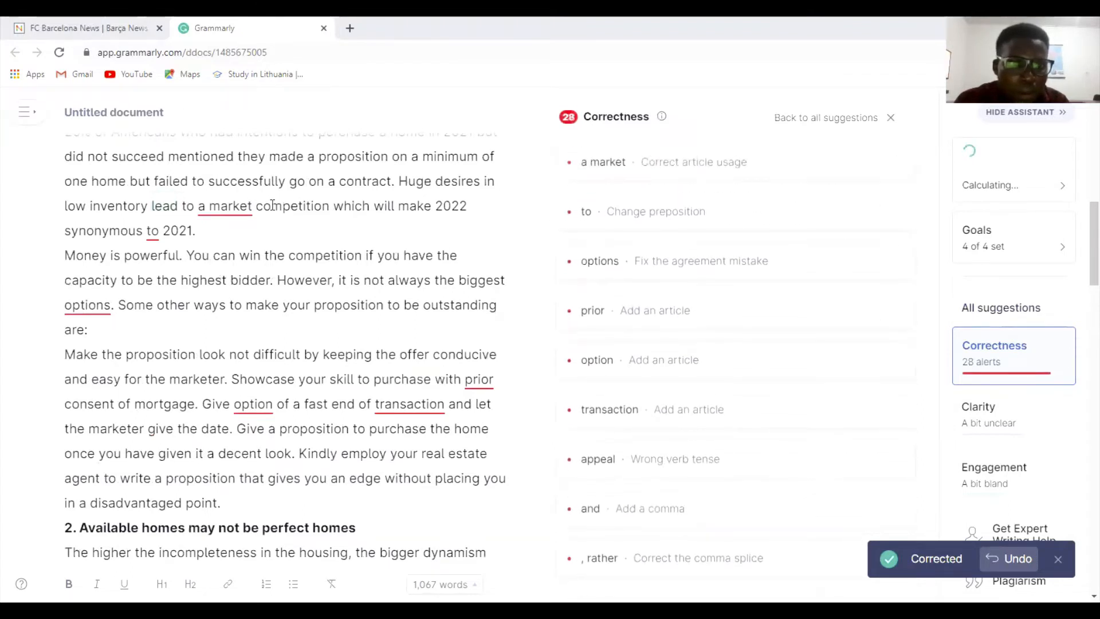
click(232, 205)
click(624, 197)
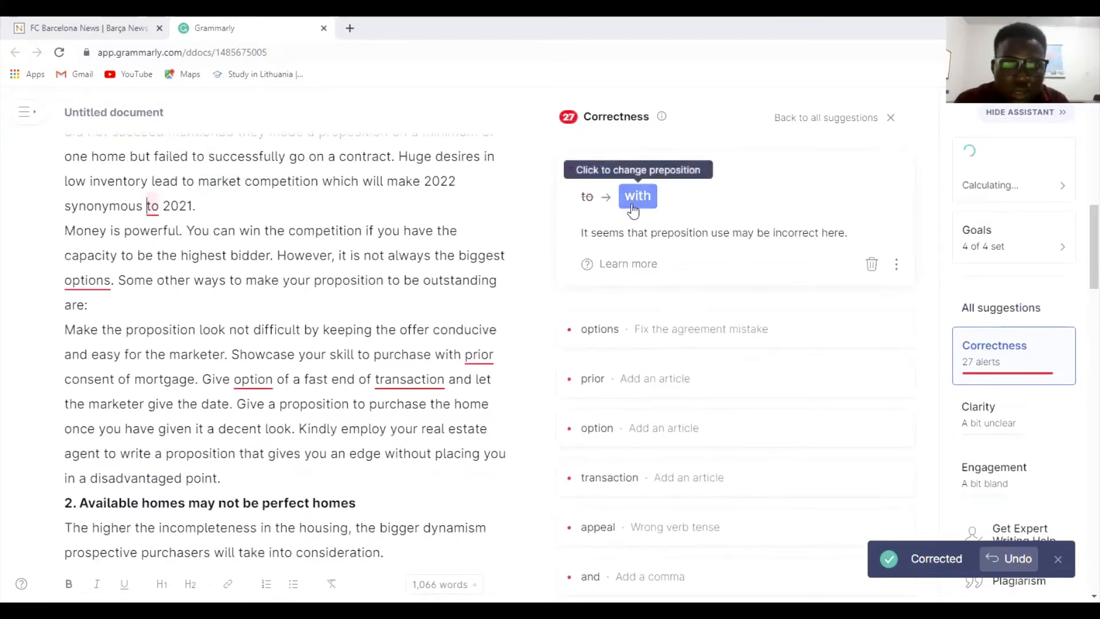
click(632, 206)
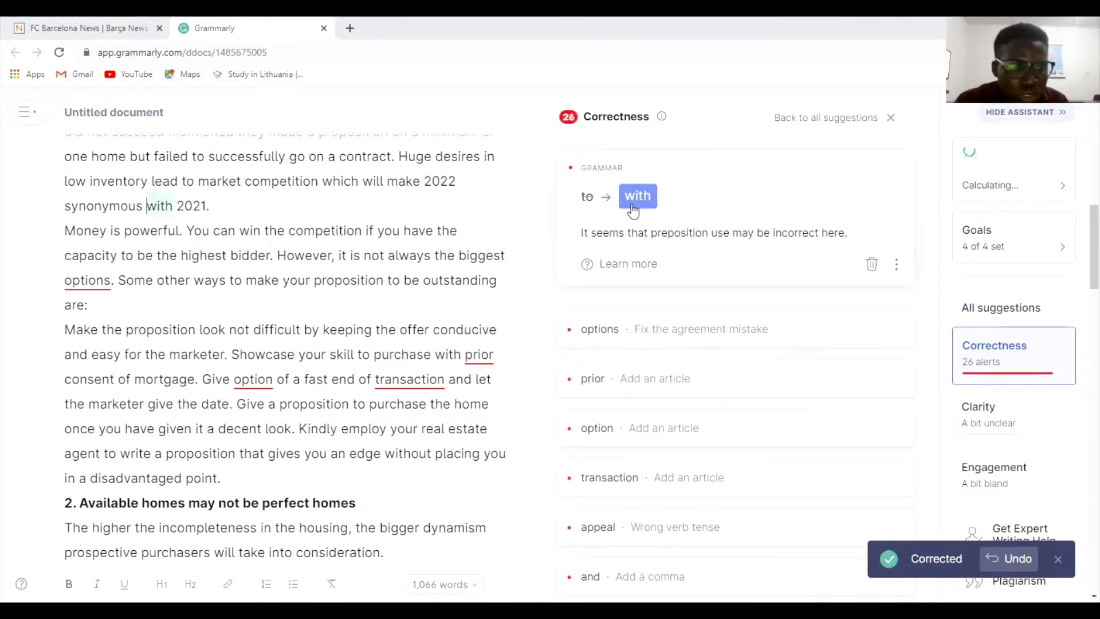
click(664, 206)
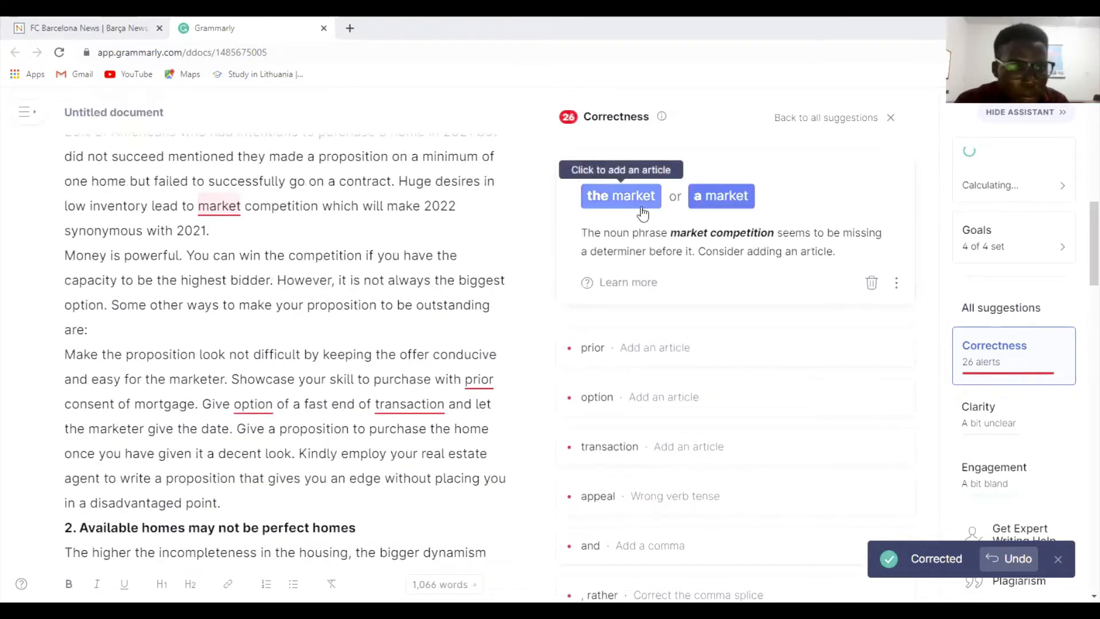
click(643, 213)
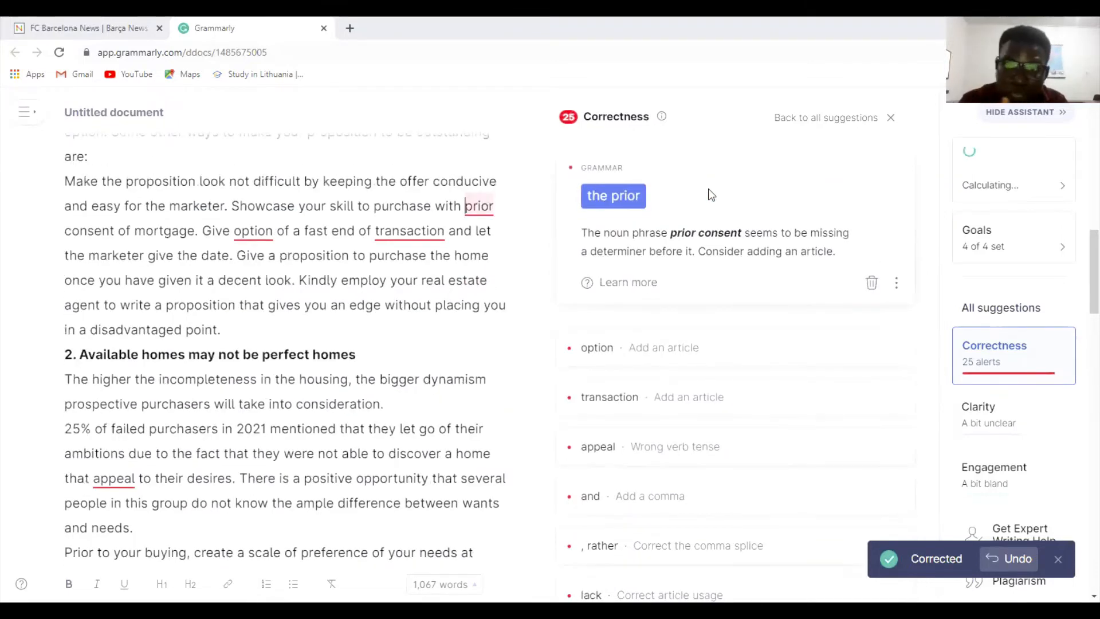
In the last paragraph of section 1, accept the article corrections "the prior", "the option" and "a transaction".
click(596, 203)
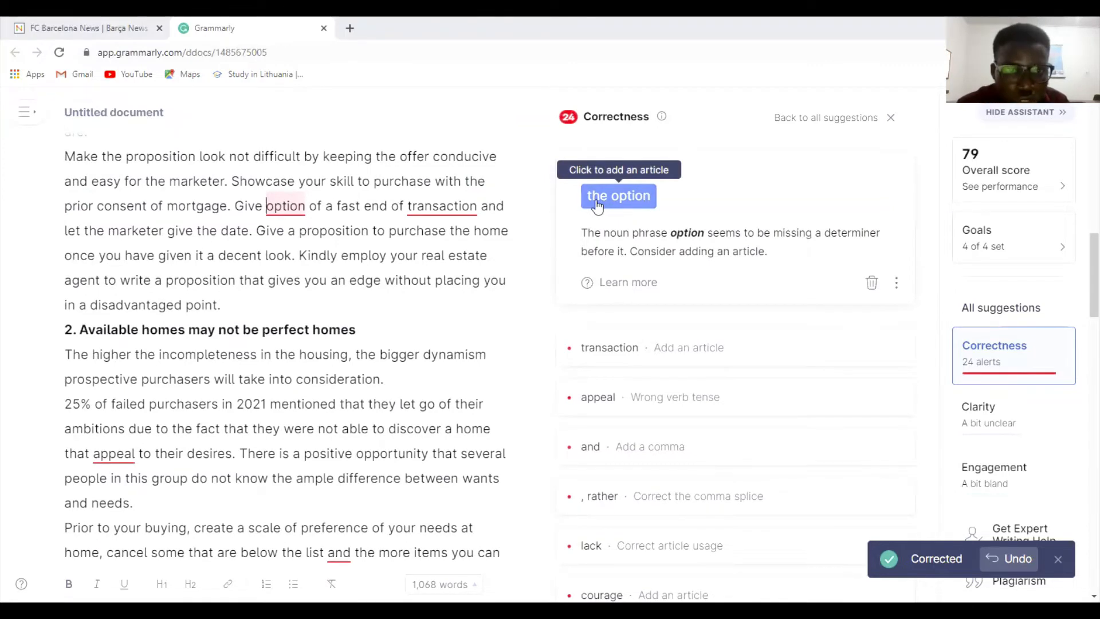
click(596, 206)
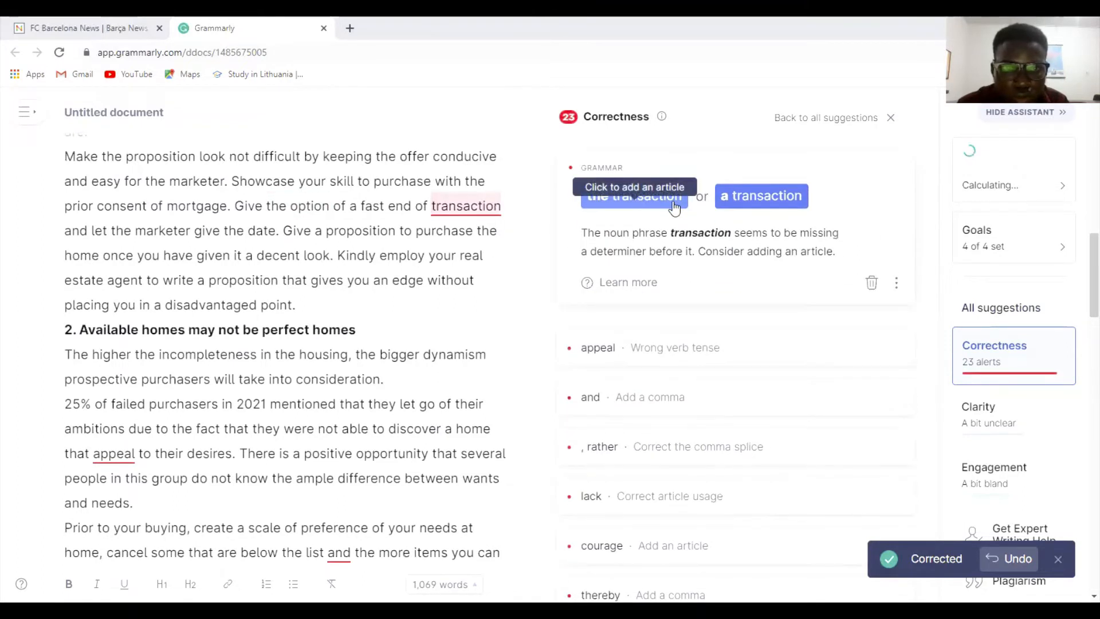
click(736, 206)
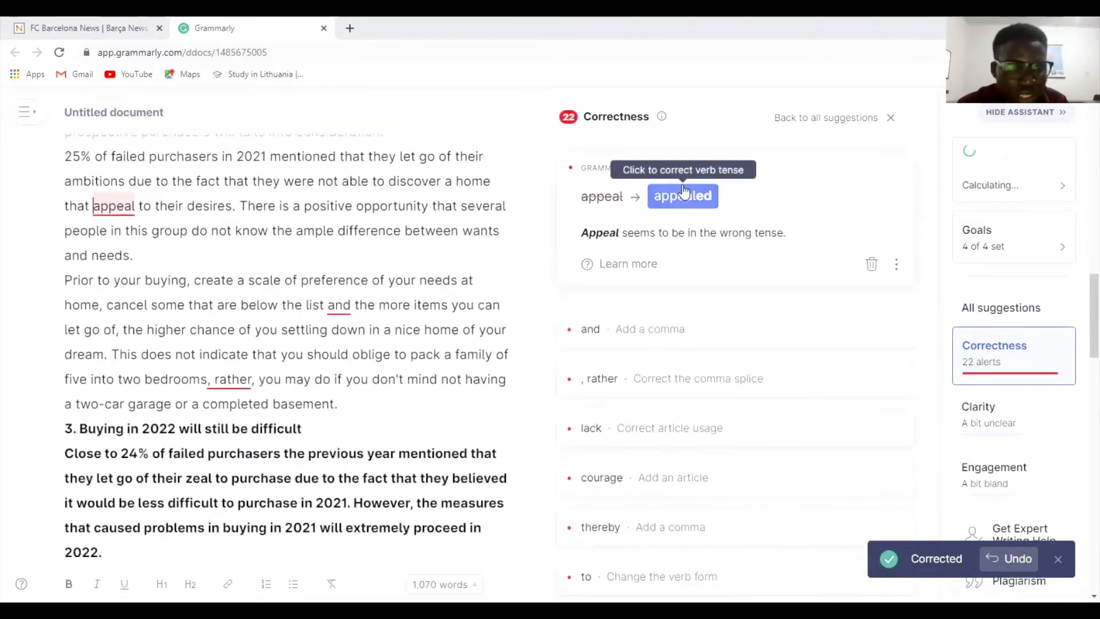
In section 2, accept "appealed", the comma in ", and", and the comma splice correction ". Rather".
click(673, 199)
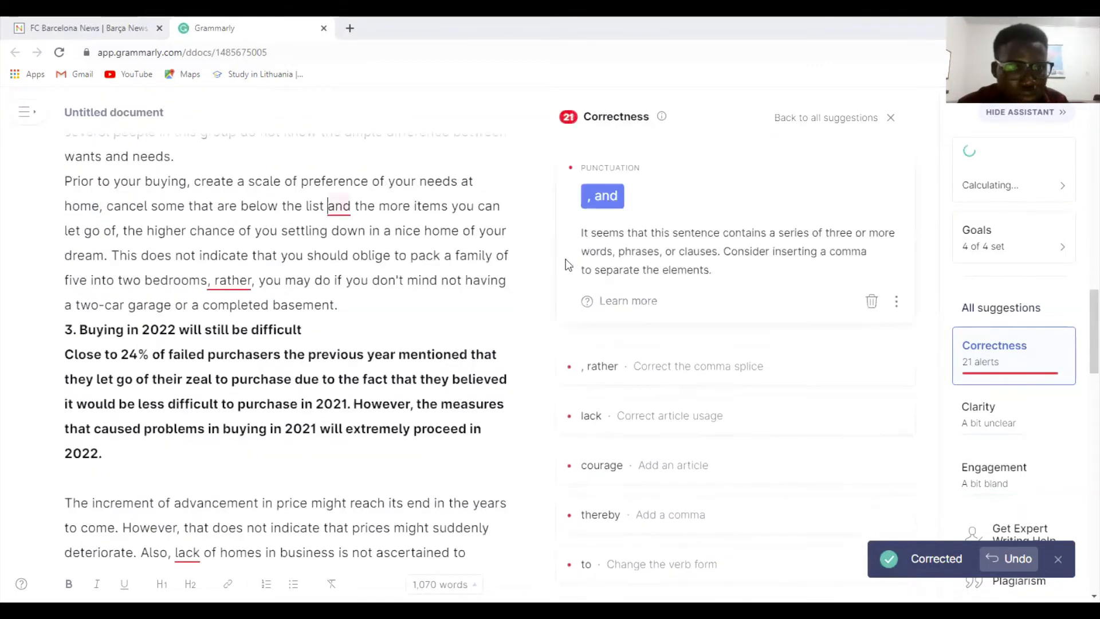
click(607, 203)
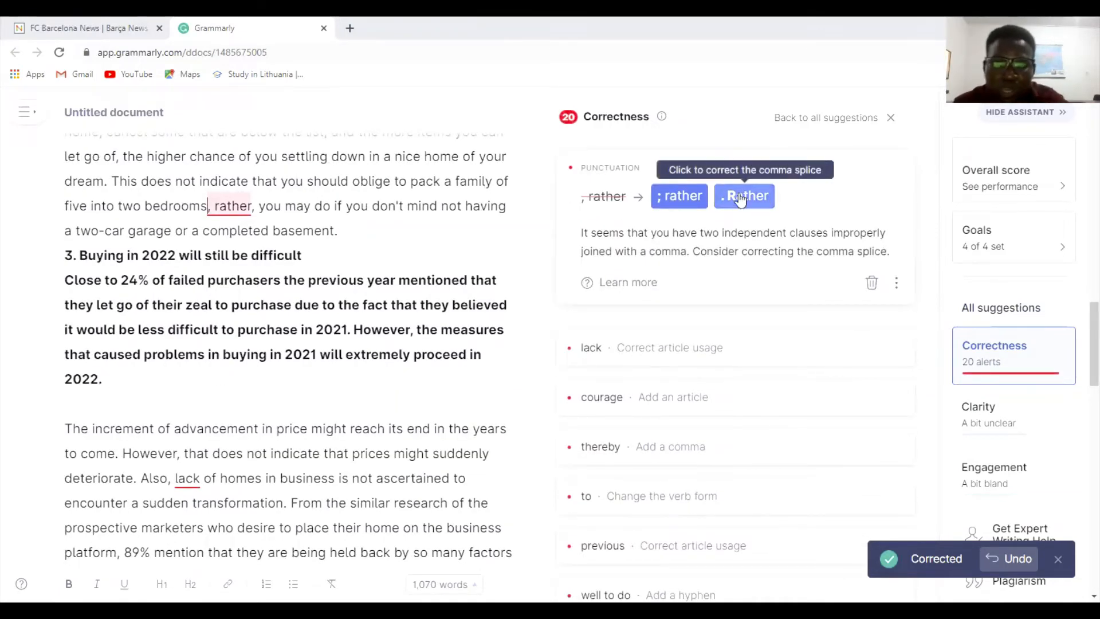
click(740, 198)
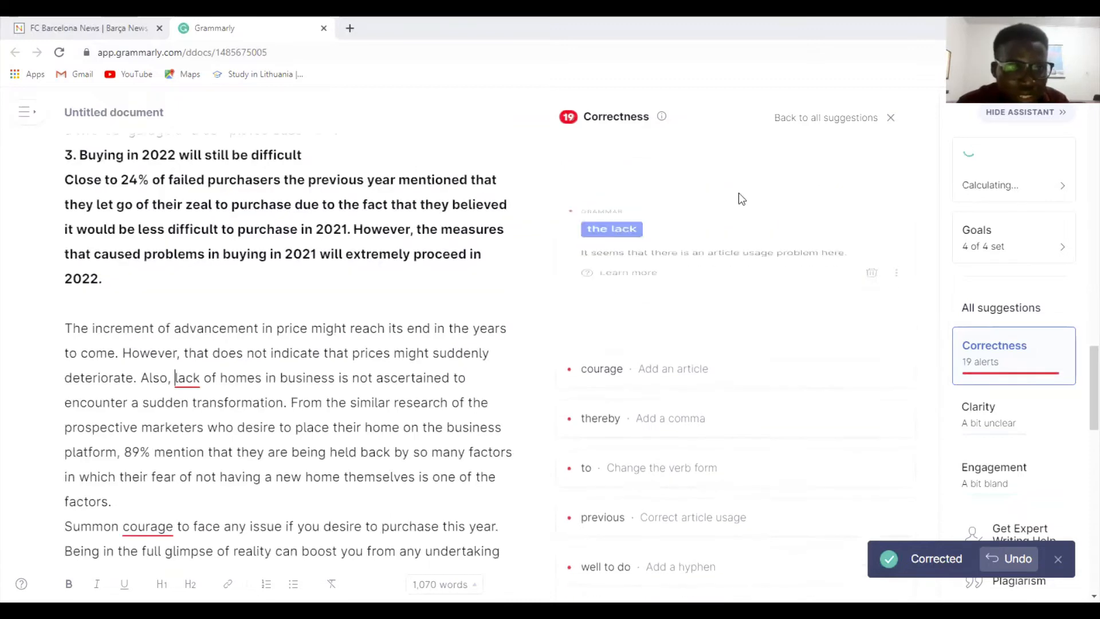
In section 3, accept "the lack", "the courage" and ", thereby", and remove "to" before "design".
click(617, 192)
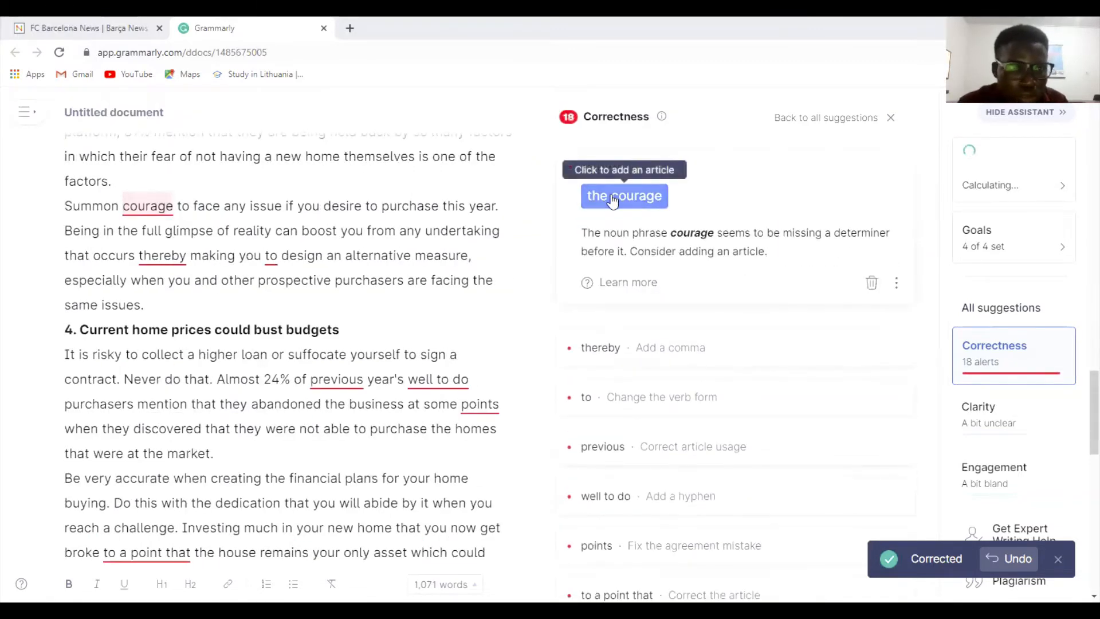
click(612, 198)
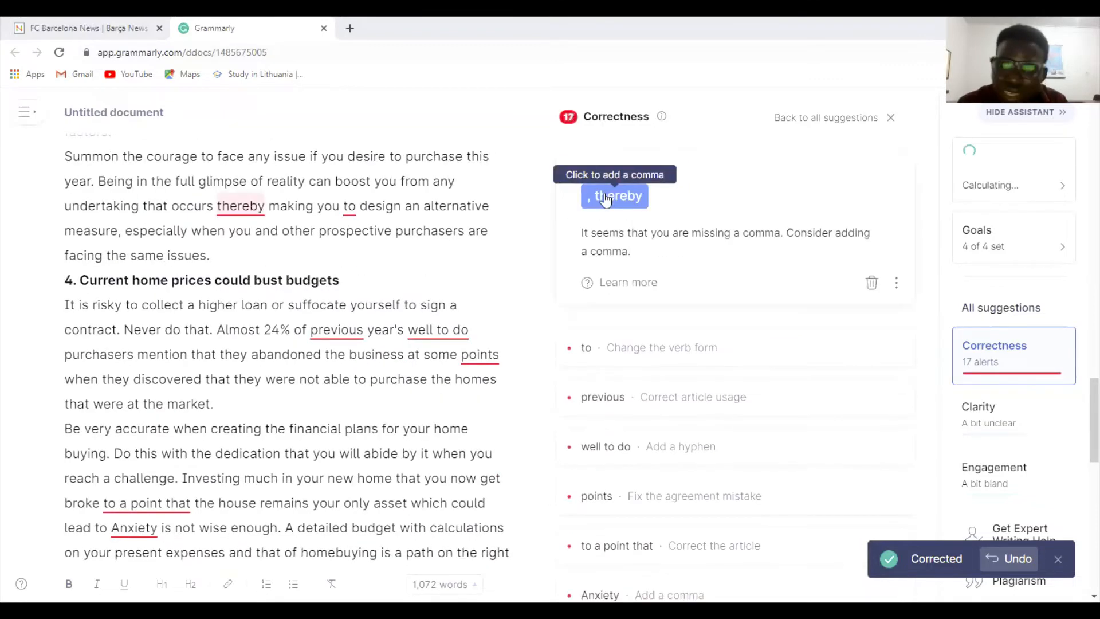
click(605, 197)
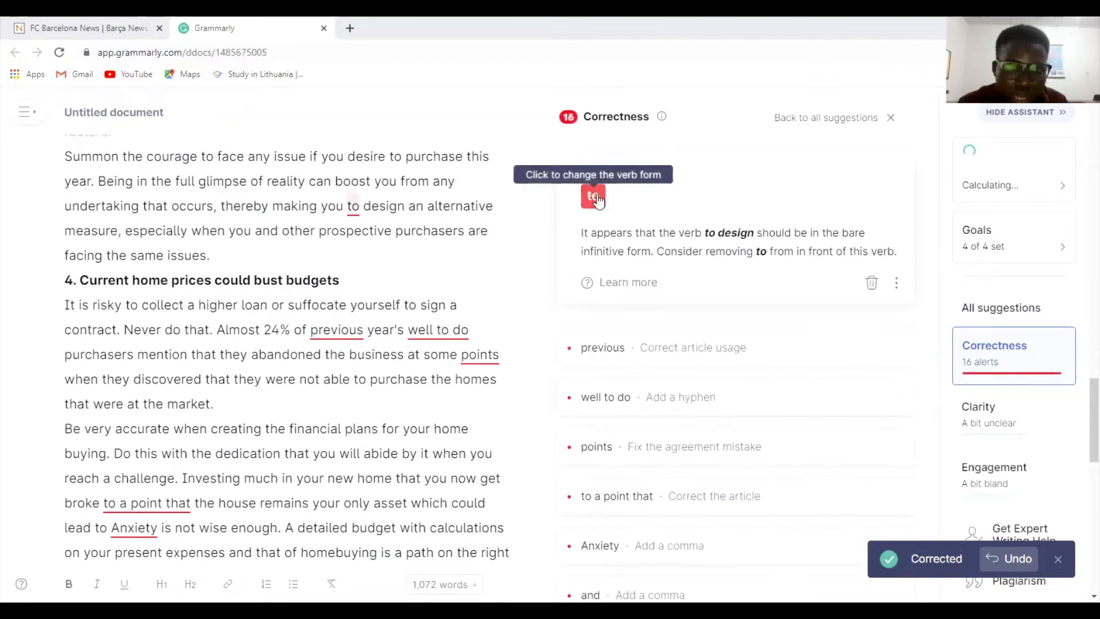
click(594, 197)
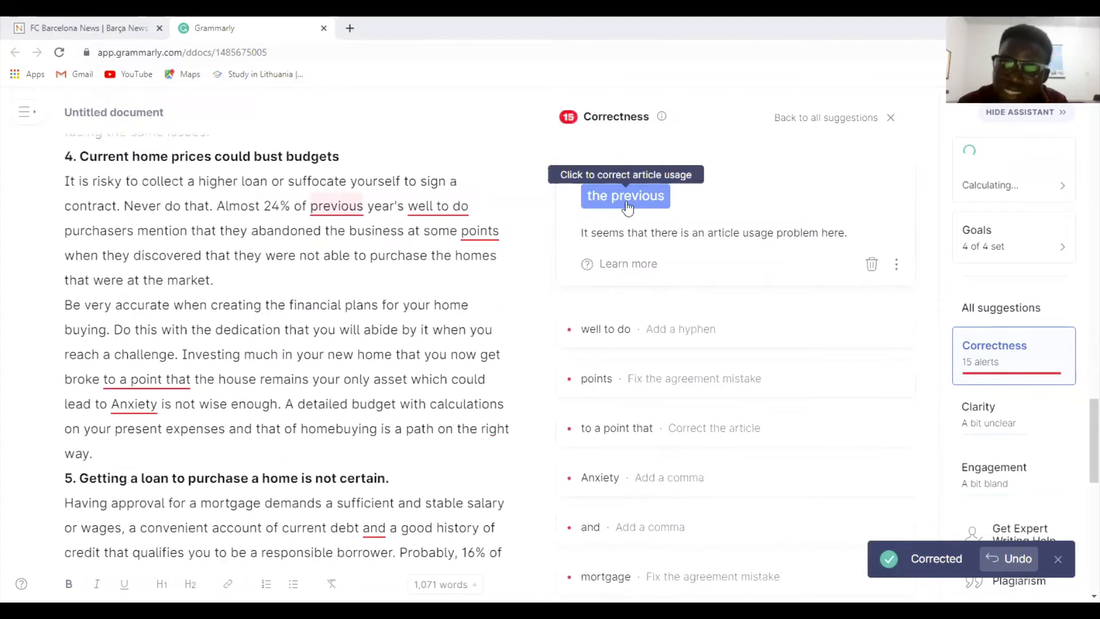
In section 4, accept "the previous", the hyphenation of "well to do", "point", "to the point that" and "Anxiety,".
click(627, 204)
click(702, 194)
click(663, 198)
click(691, 199)
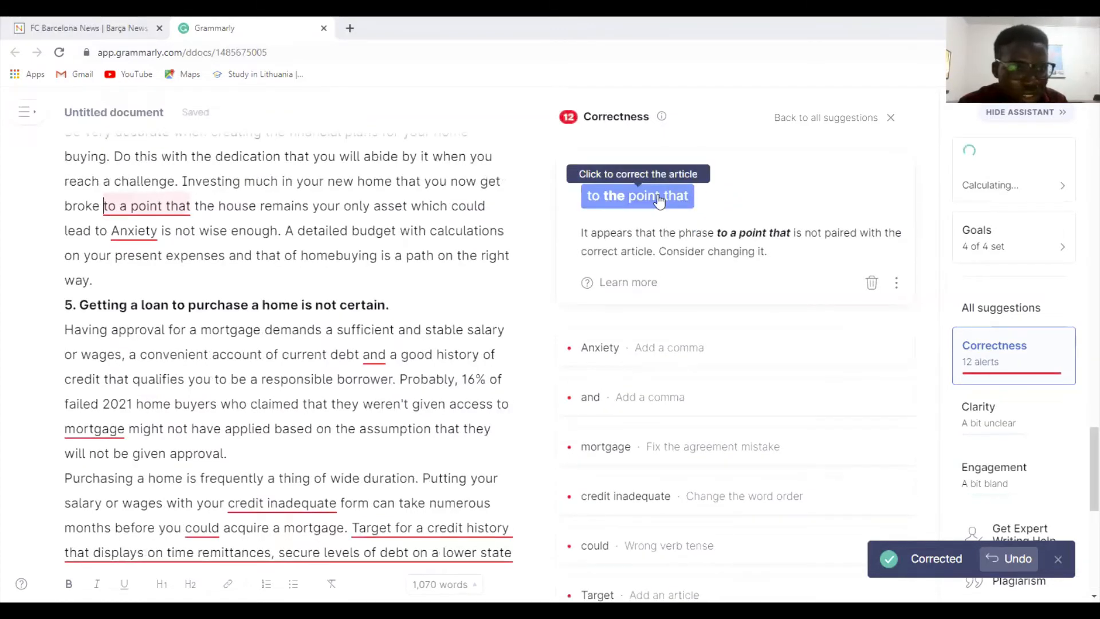
click(659, 198)
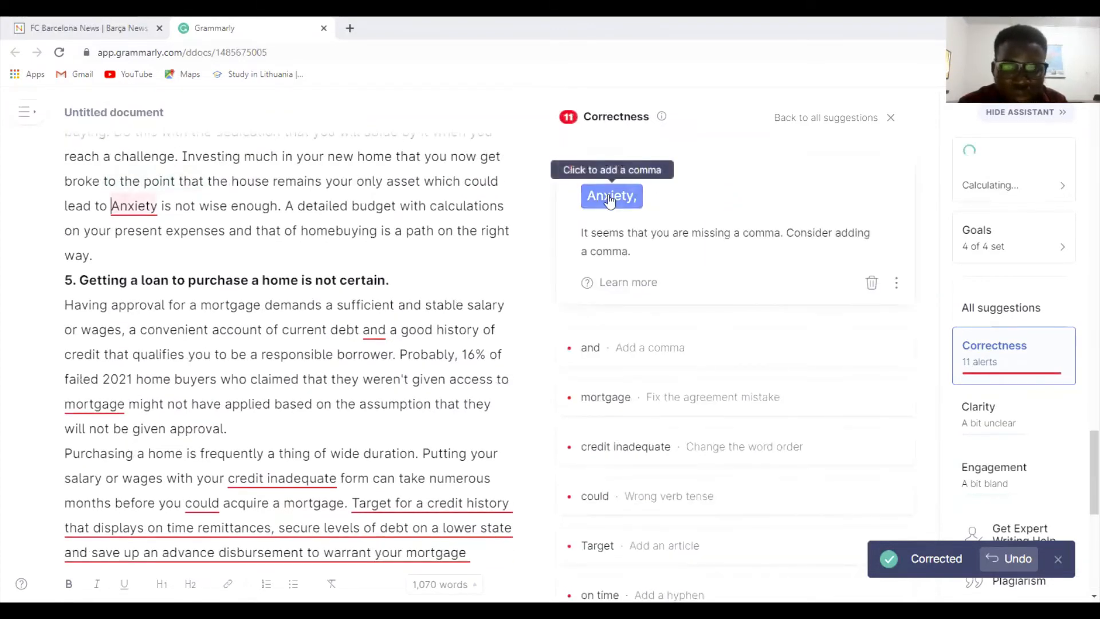
click(611, 200)
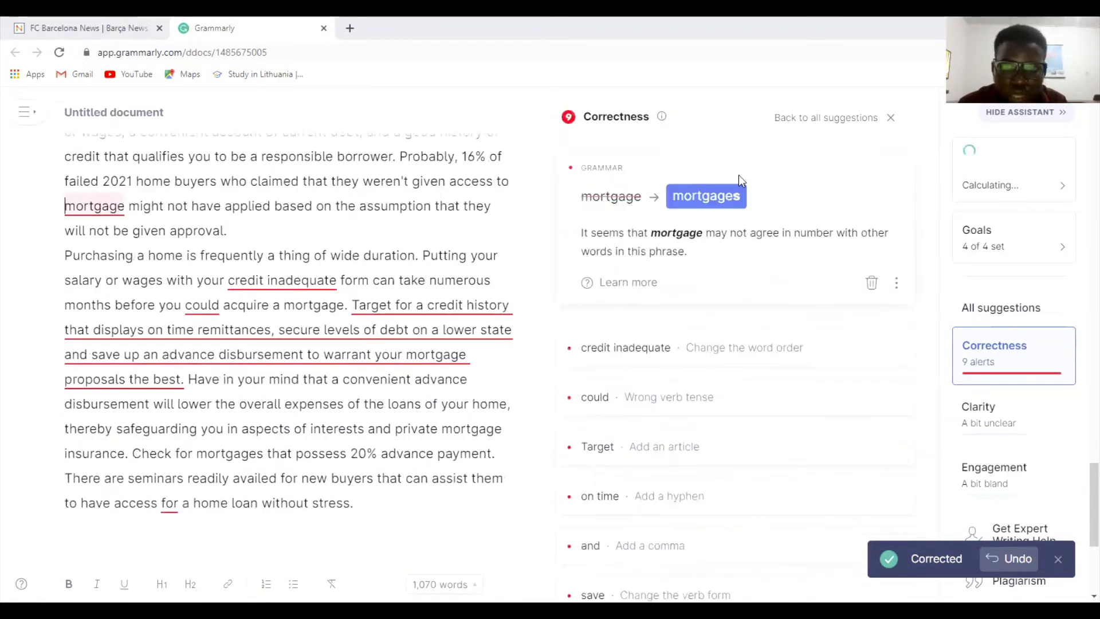
In section 5, accept "mortgages", "inadequate credit", "can", "The target", "on-time" and the comma in ", and".
click(707, 196)
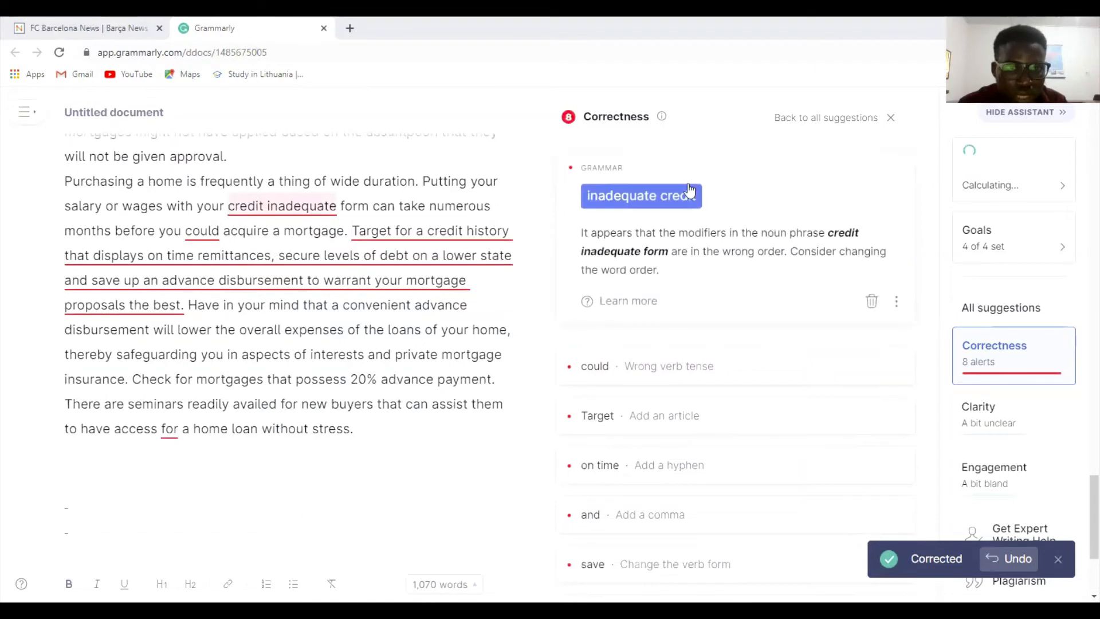
click(659, 194)
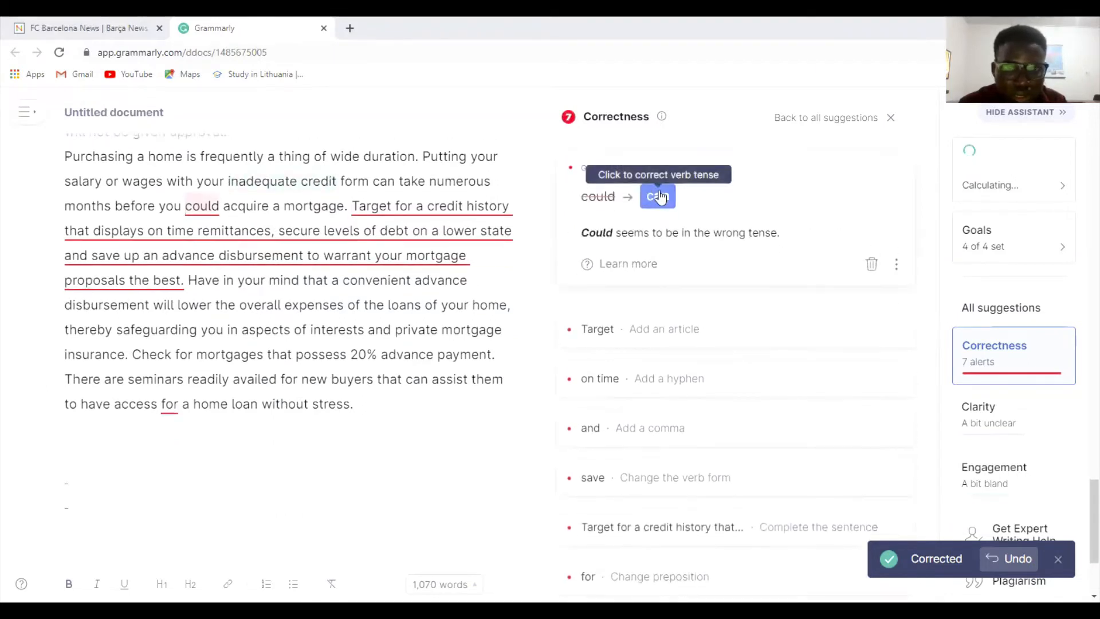
click(653, 196)
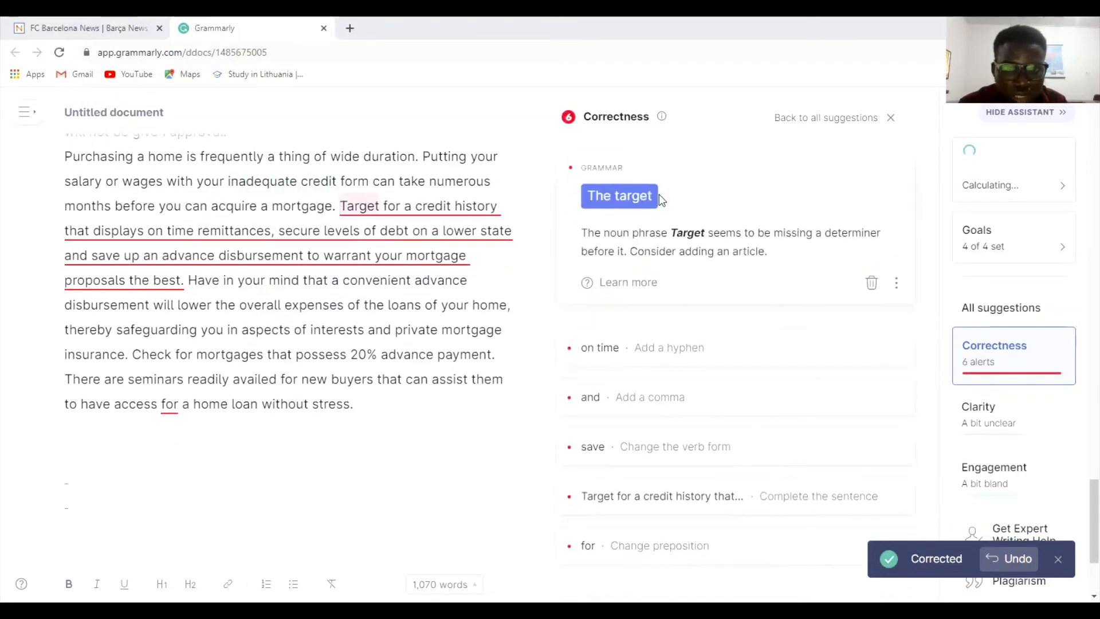
click(642, 197)
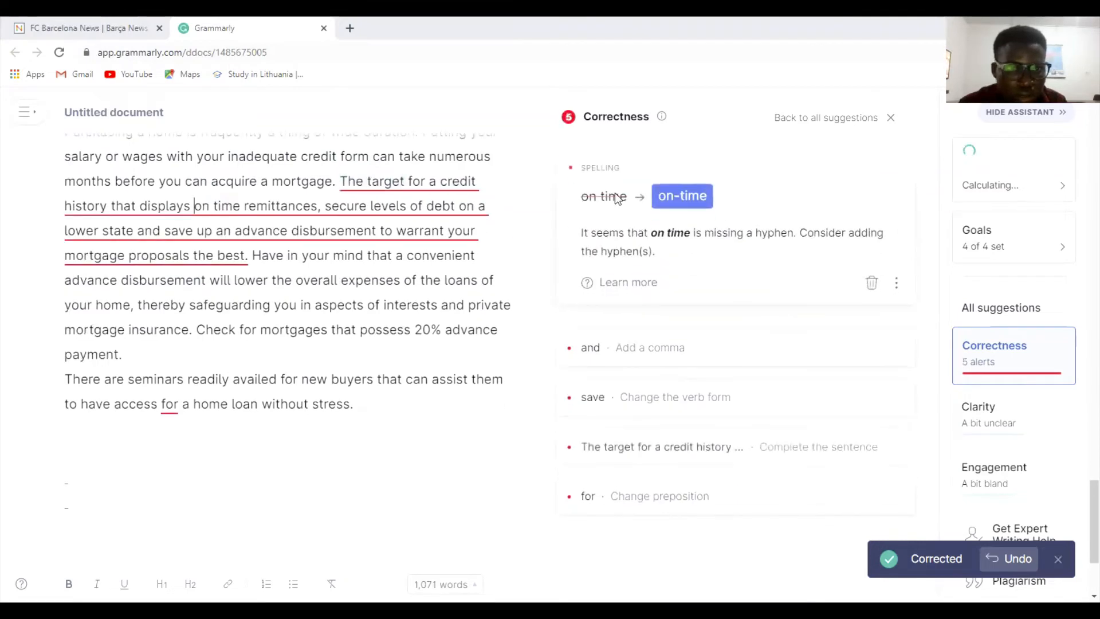
click(680, 198)
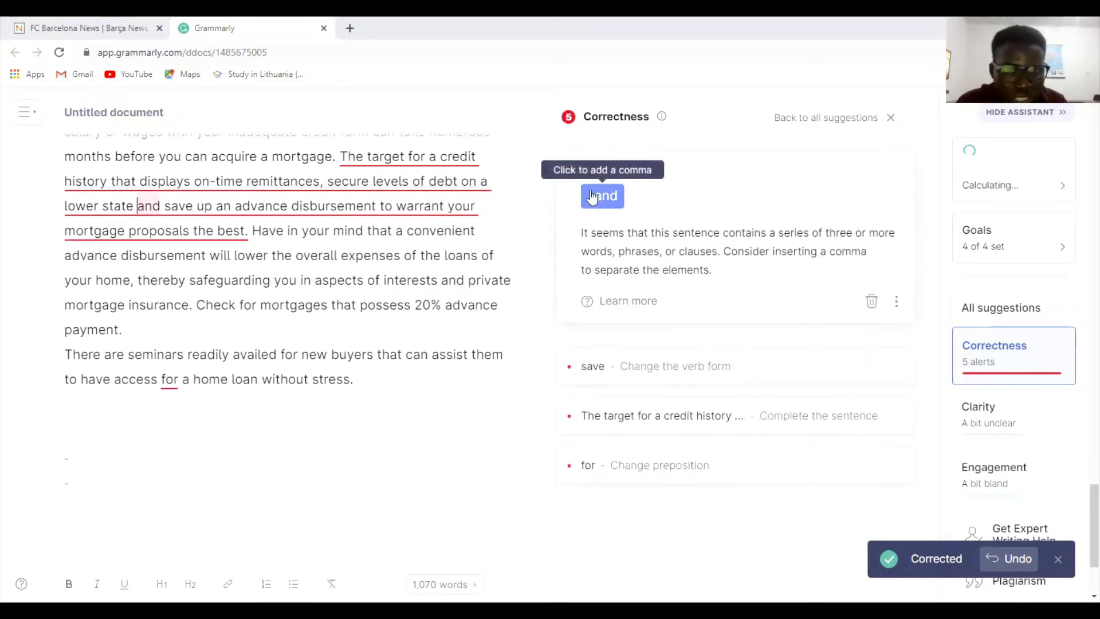
click(599, 201)
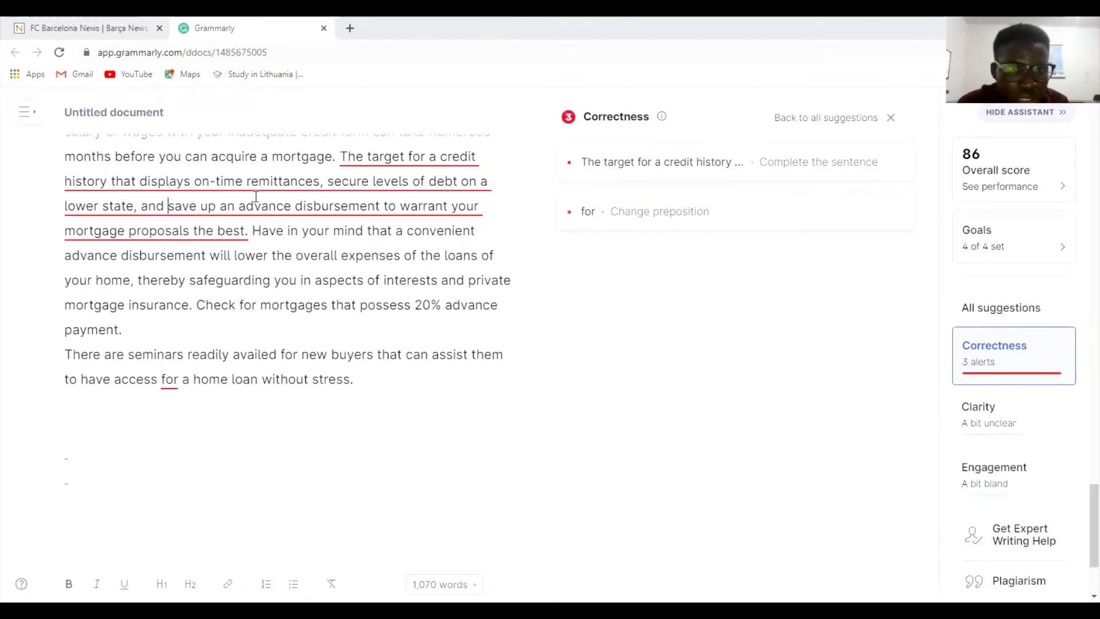
In the flagged "The target" sentence, delete the comma after "remittances" and accept removing the comma after "state".
click(323, 185)
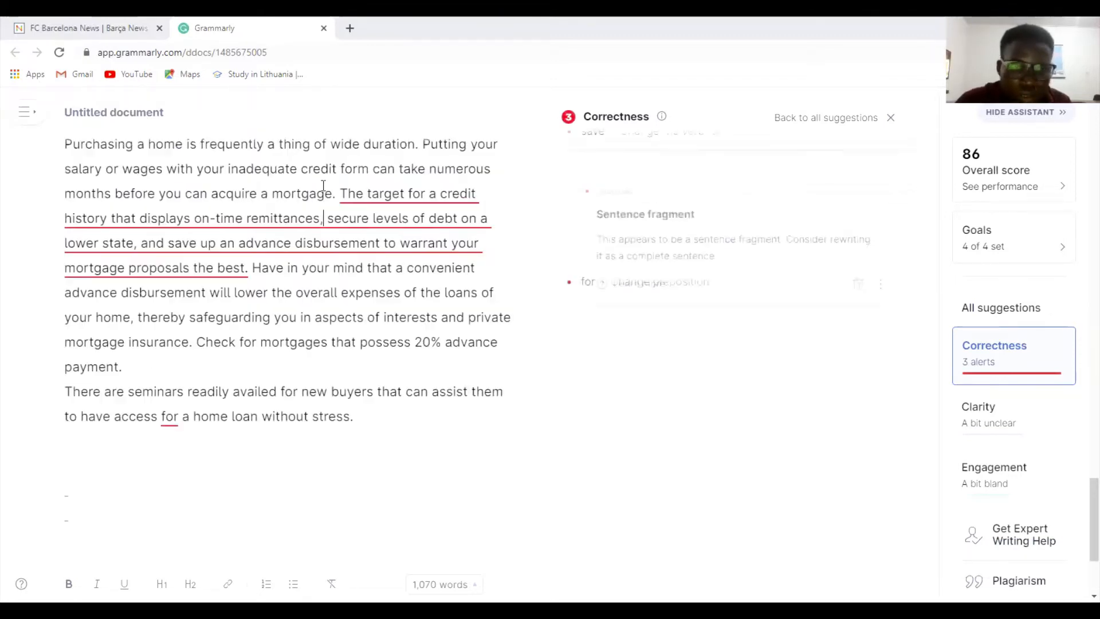
key(BackSpace)
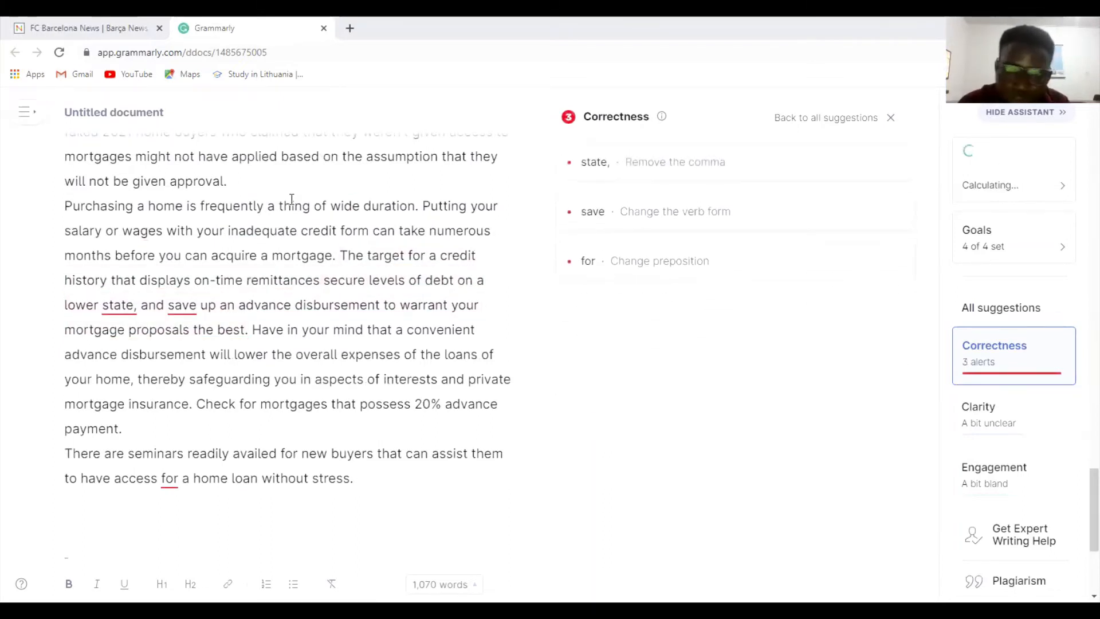
click(121, 305)
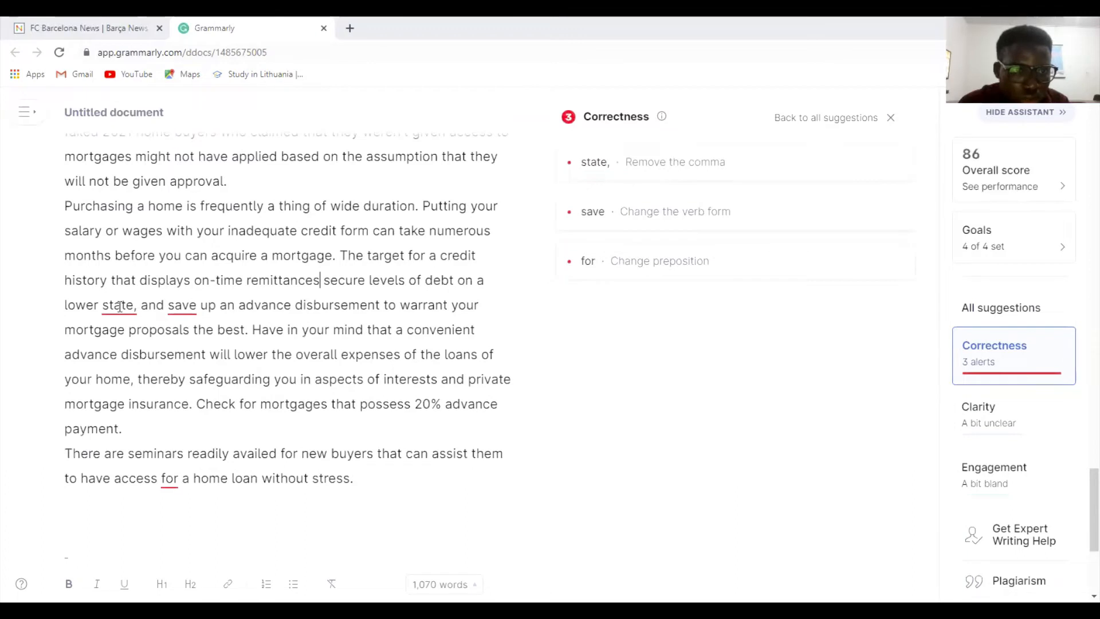
click(606, 295)
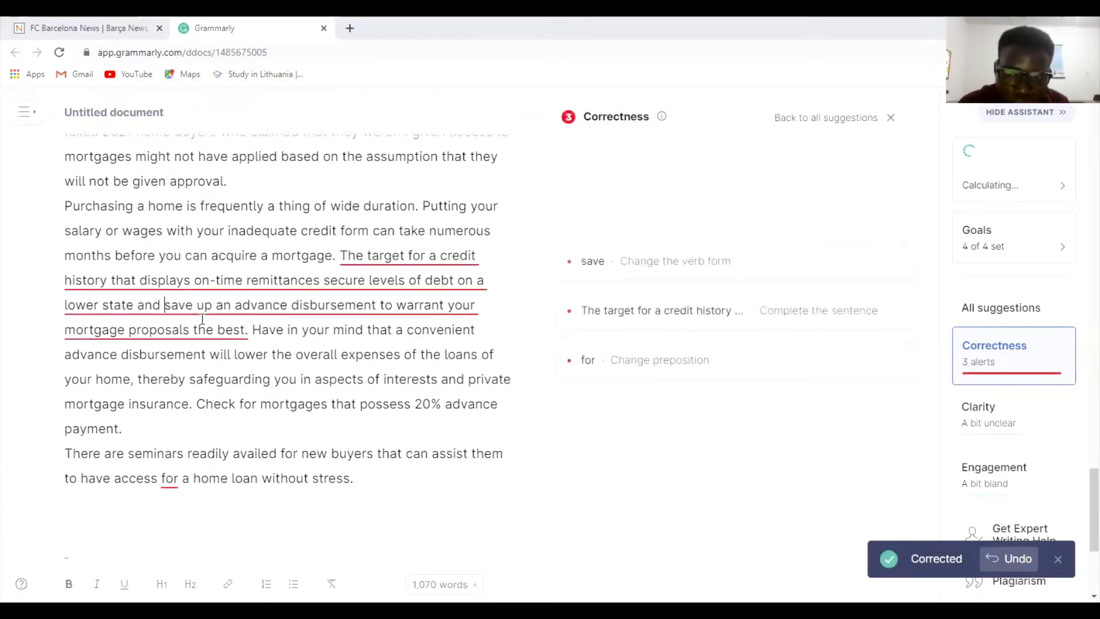
Replace "and" after "lower state" with ". It", and update all sentence spacing to one space.
click(231, 299)
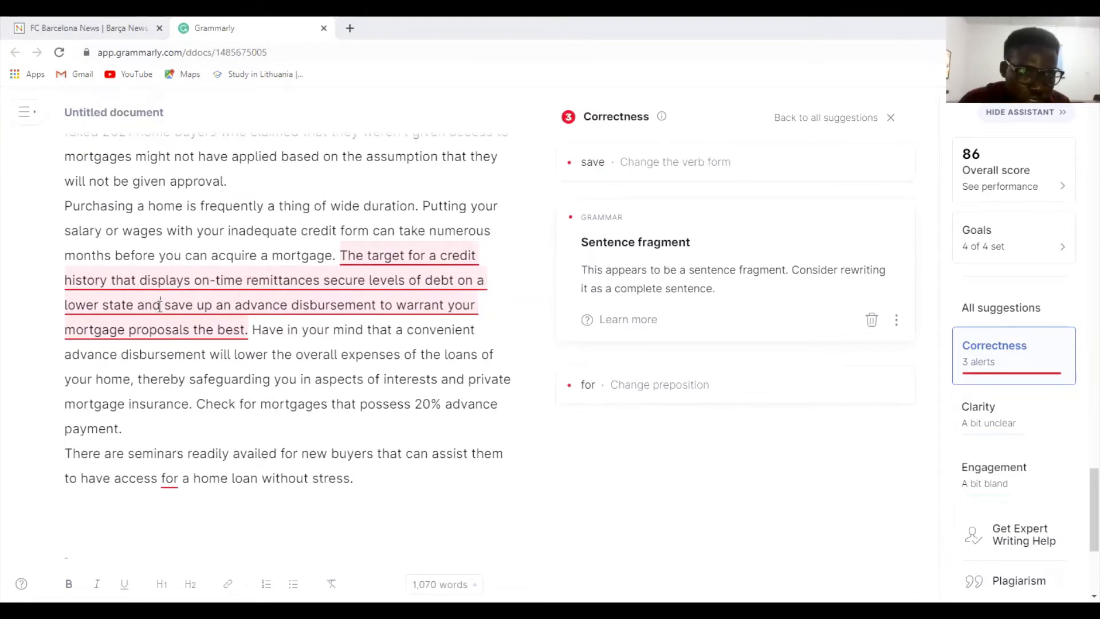
key(BackSpace)
key(BackSpace)
key(BackSpace)
key(BackSpace)
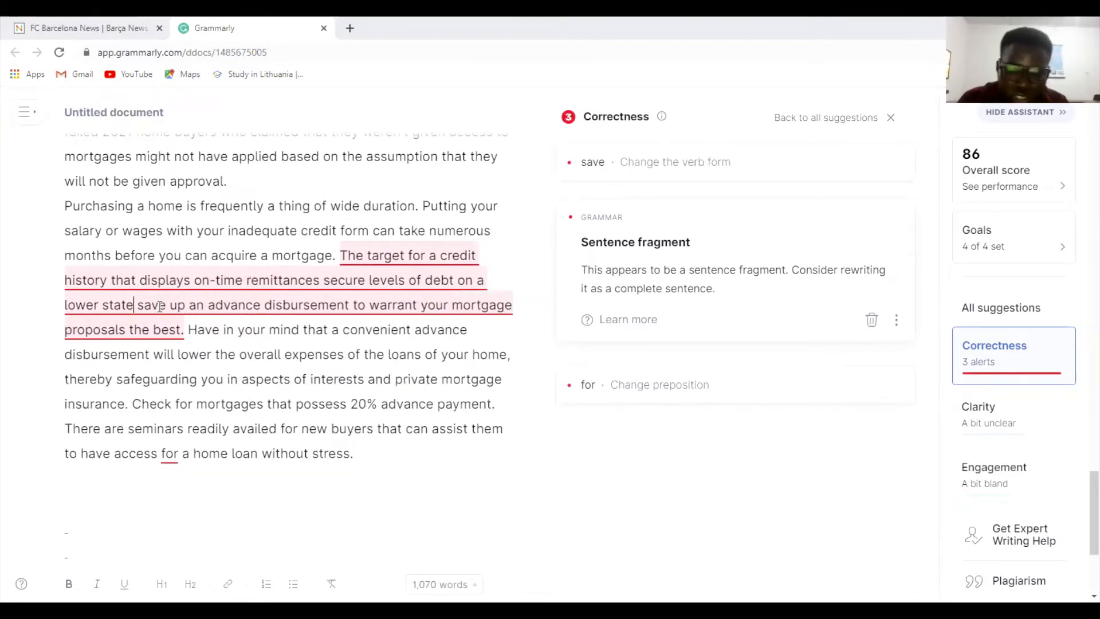
text(. U)
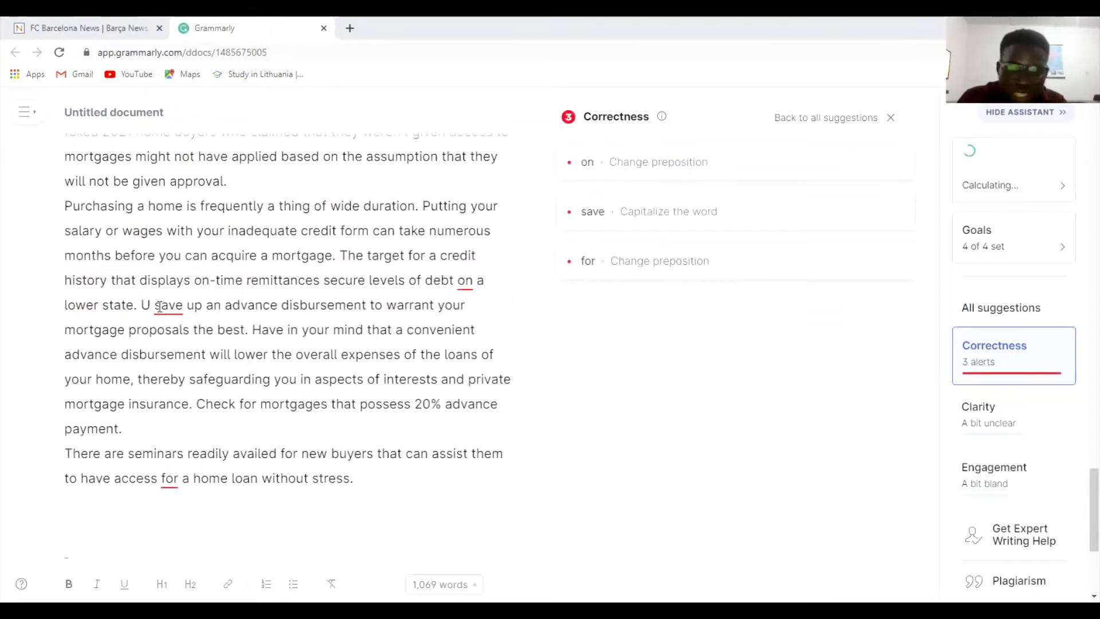
key(BackSpace)
text(It)
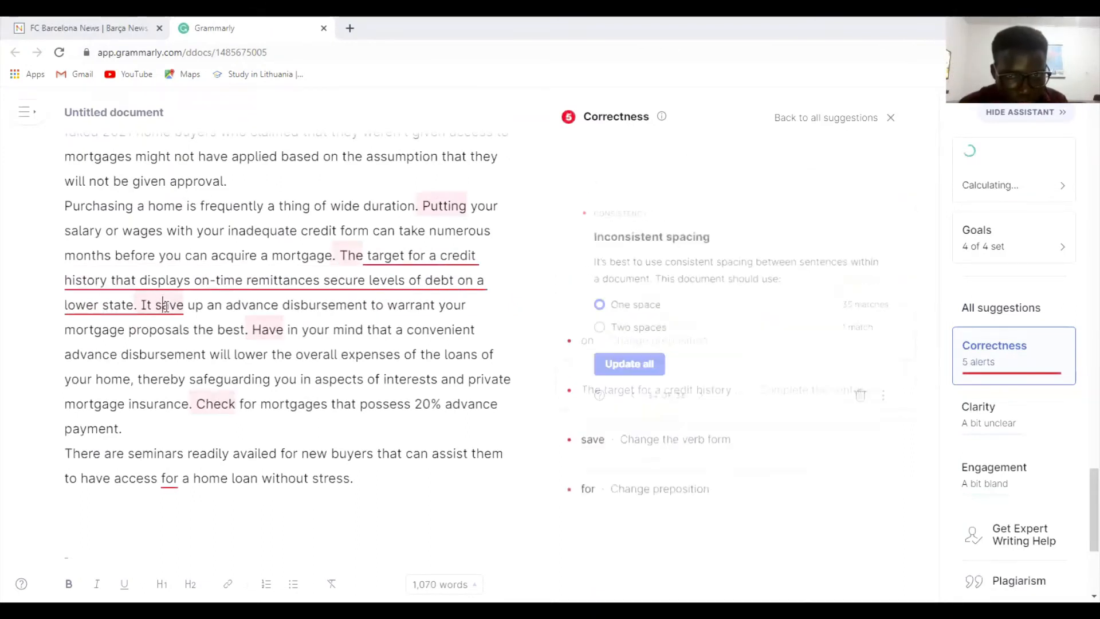
click(619, 430)
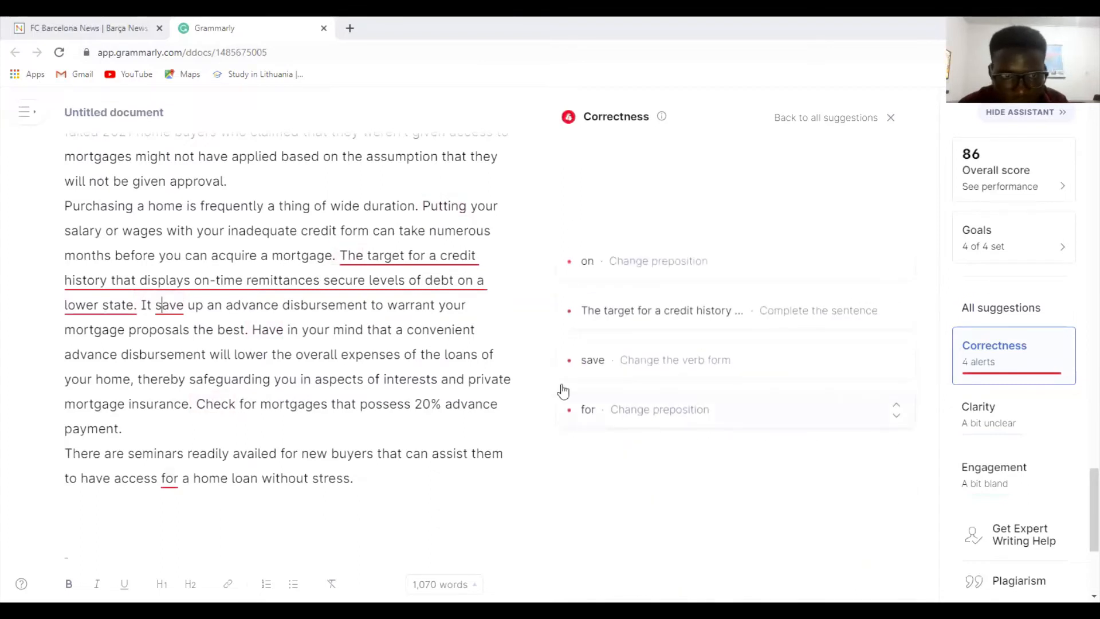
In the flagged "The target" sentence, replace ". It save" after "lower state" with "by saving".
click(209, 293)
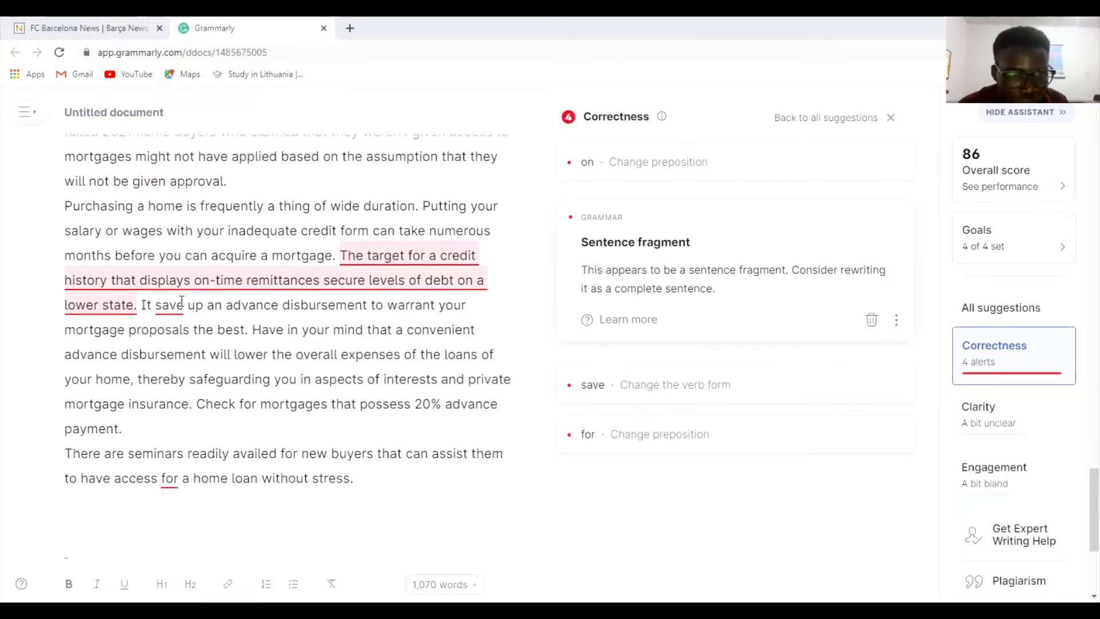
click(141, 308)
key(BackSpace)
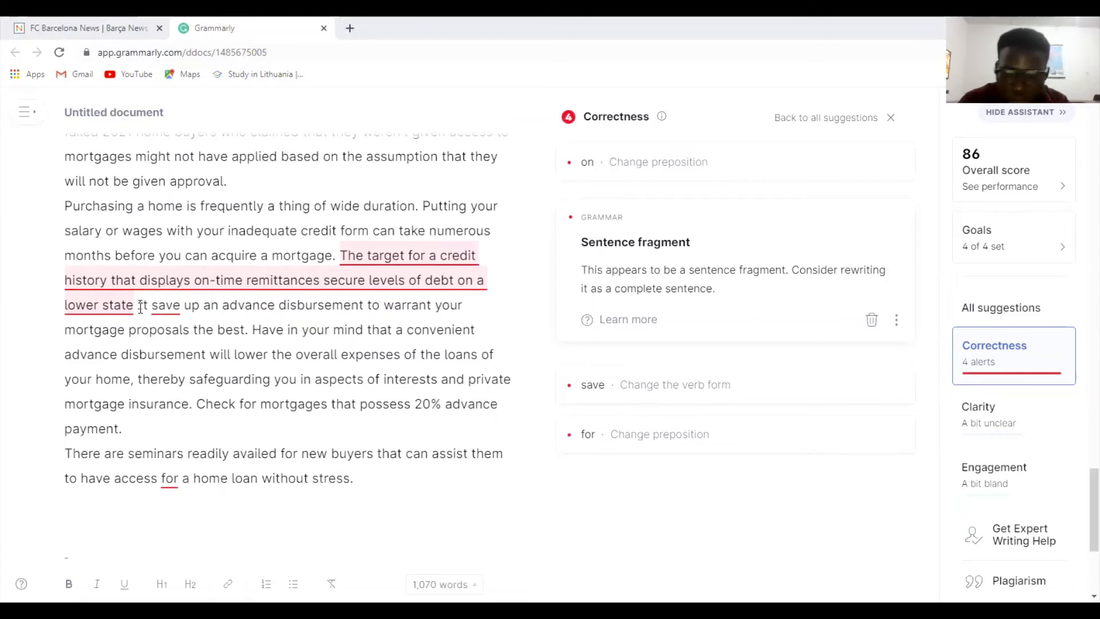
drag(138, 307, 140, 309)
double_click(141, 308)
text(by)
key(Right)
key(Right)
key(Right)
key(Right)
key(Right)
key(BackSpace)
text(ui)
key(BackSpace)
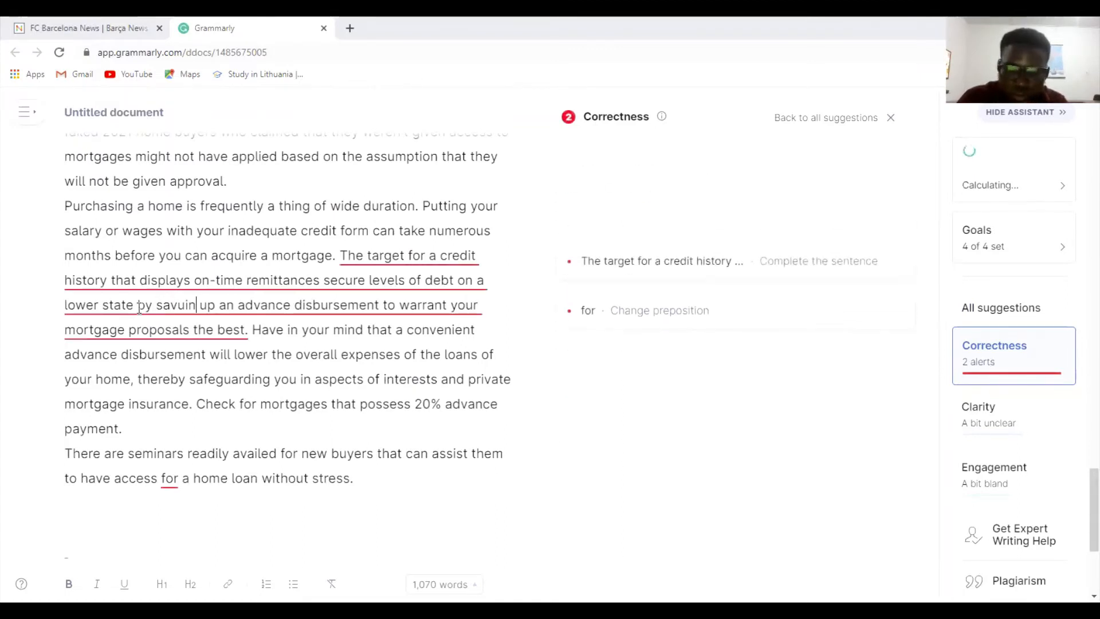
text(ing)
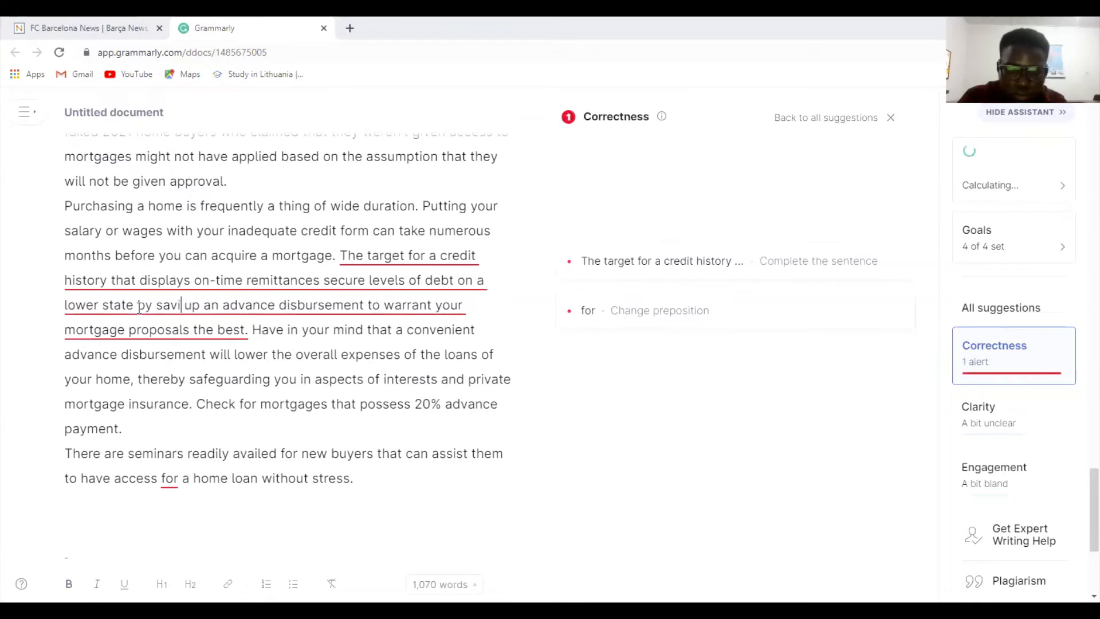
Delete "up" after "by saving" so the phrase reads "by saving an advance disbursement".
key(shift+Right)
key(shift+Right)
text(==)
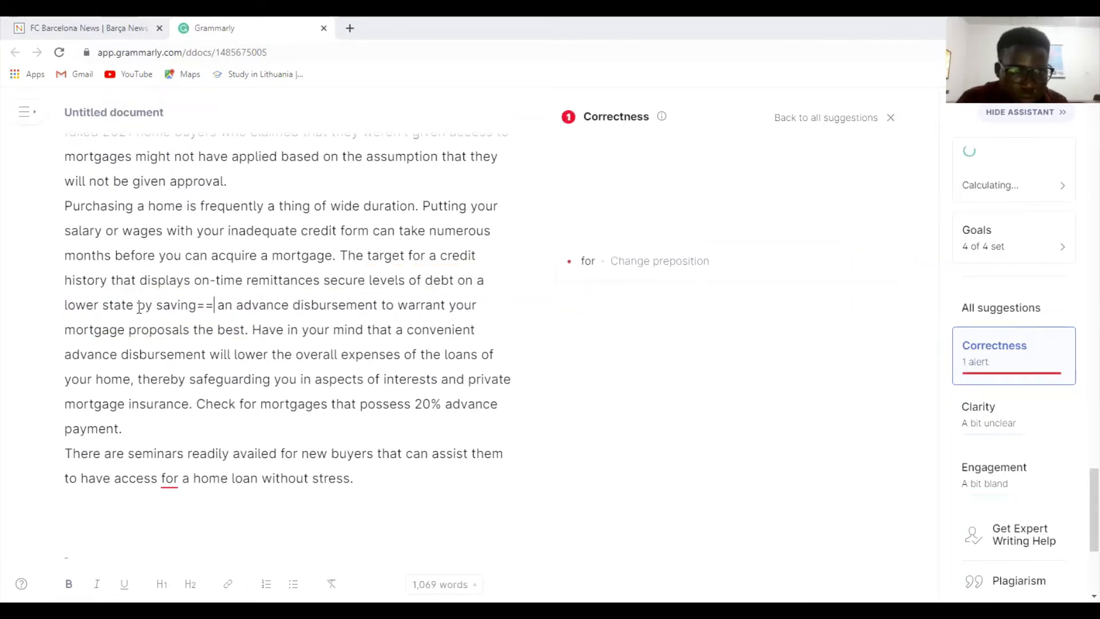
key(BackSpace)
key(BackSpace)
key(BackSpace)
text(g)
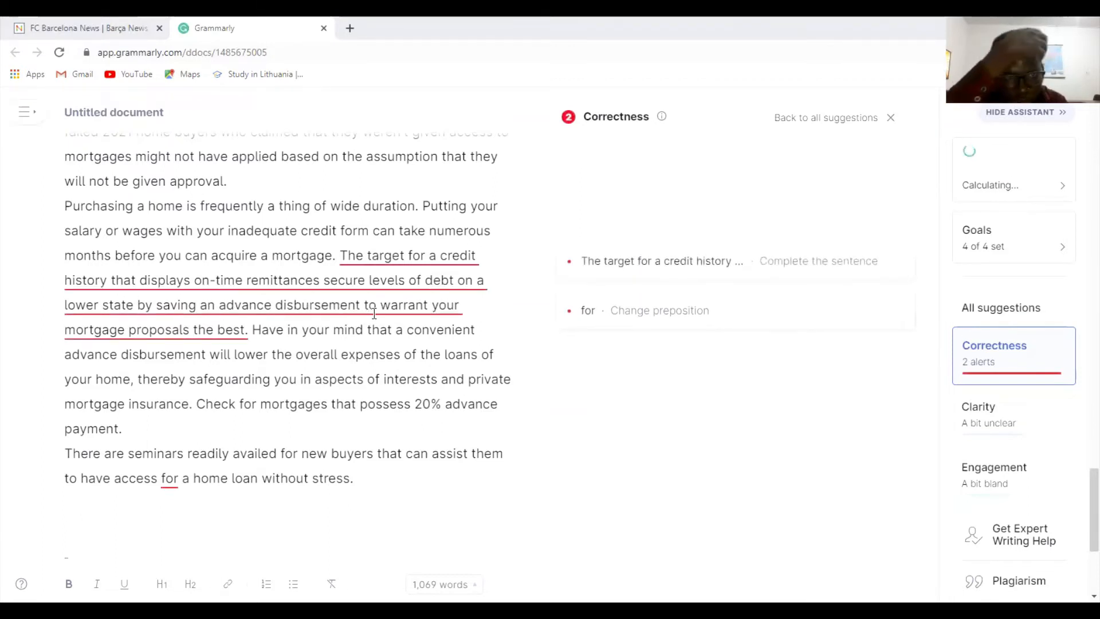
Accept the preposition correction for "for" in "access for a home loan", and switch from the Correctness alerts to all suggestions.
click(169, 481)
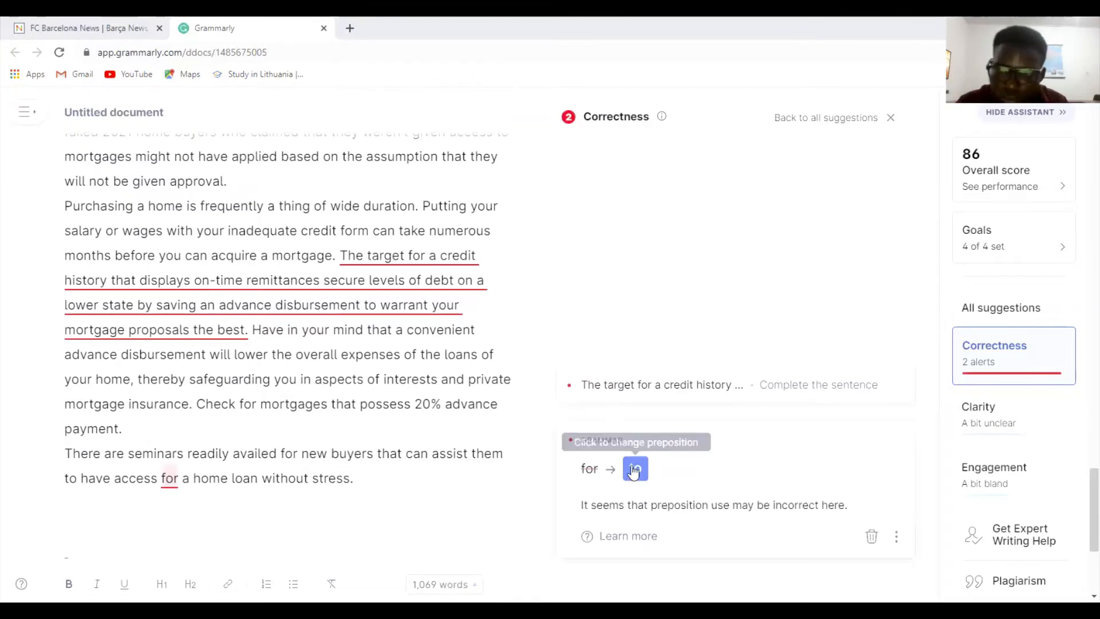
click(635, 470)
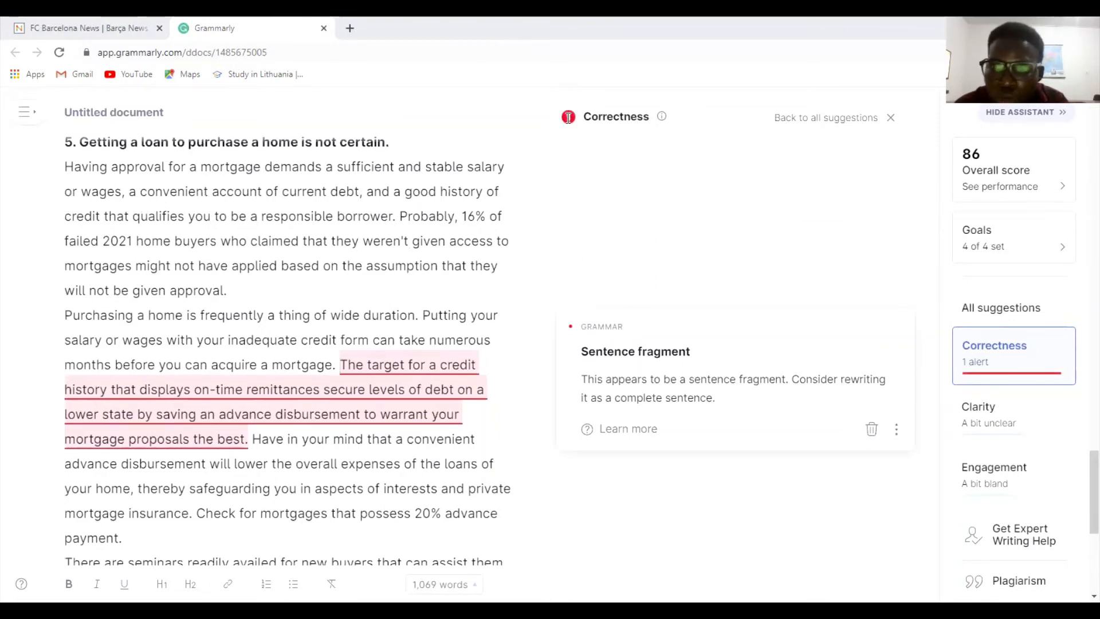
click(1003, 370)
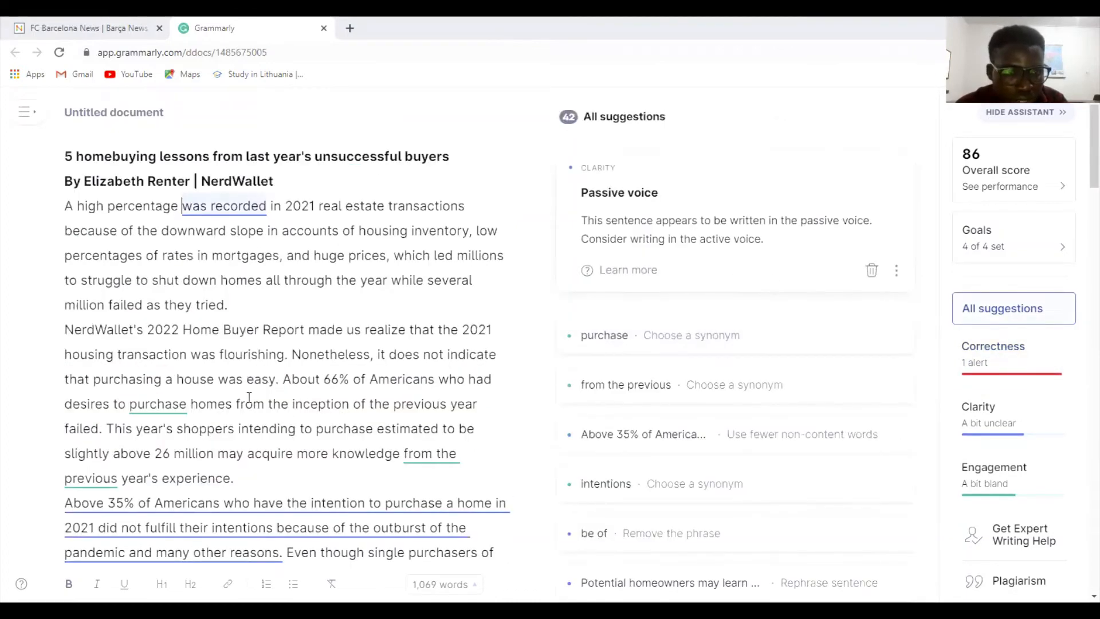
Accept "buy" for "purchase" in the second paragraph, and try "of the prior" for "from the previous" but undo it.
click(159, 404)
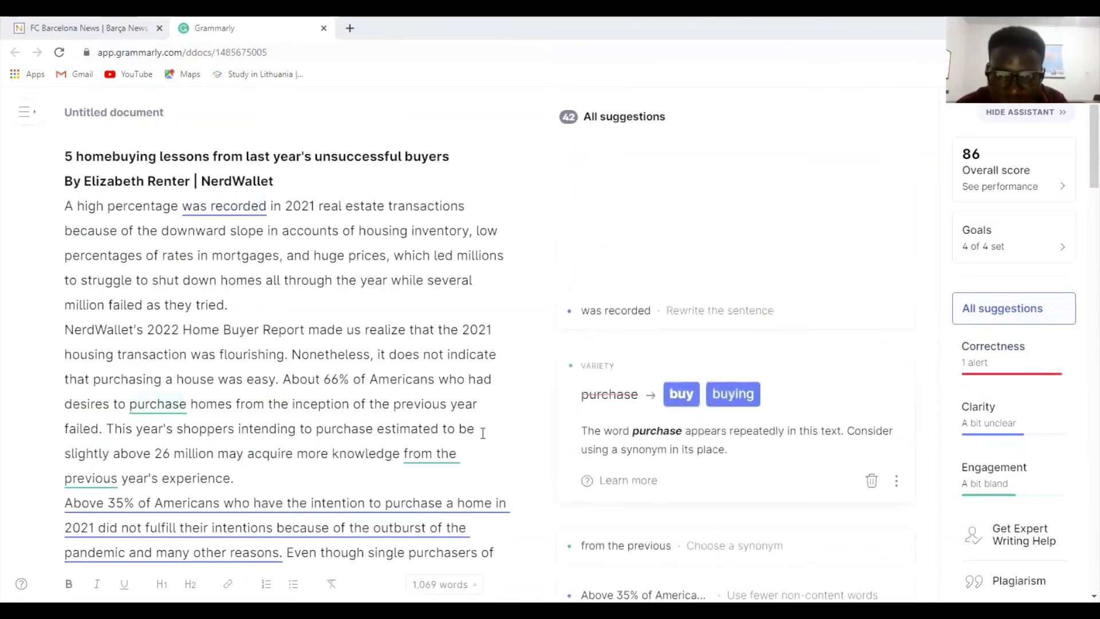
click(677, 398)
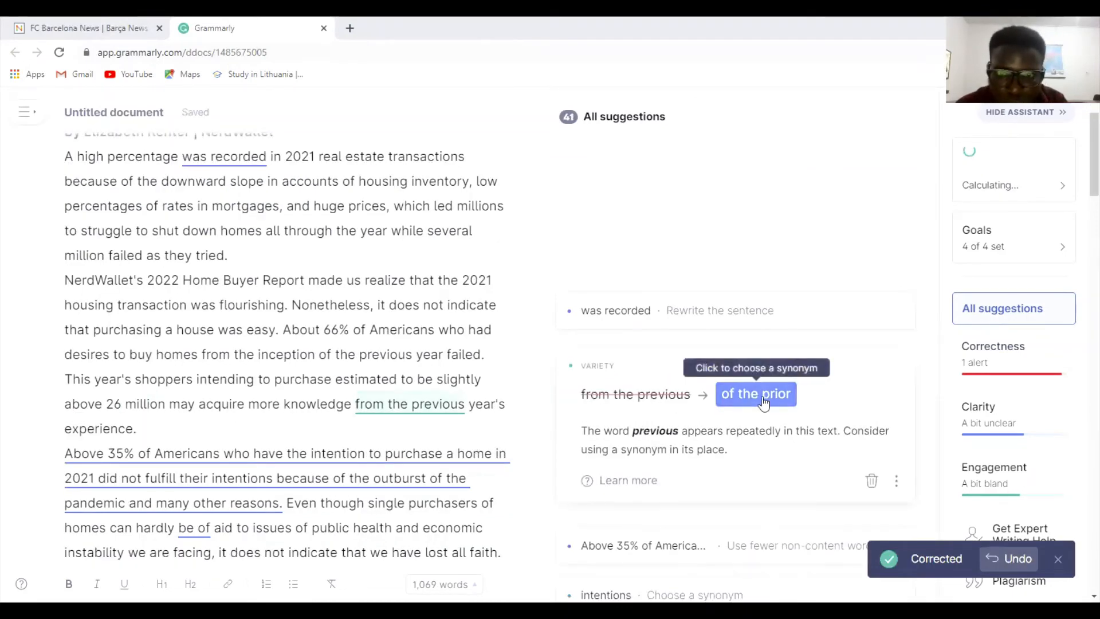
click(756, 395)
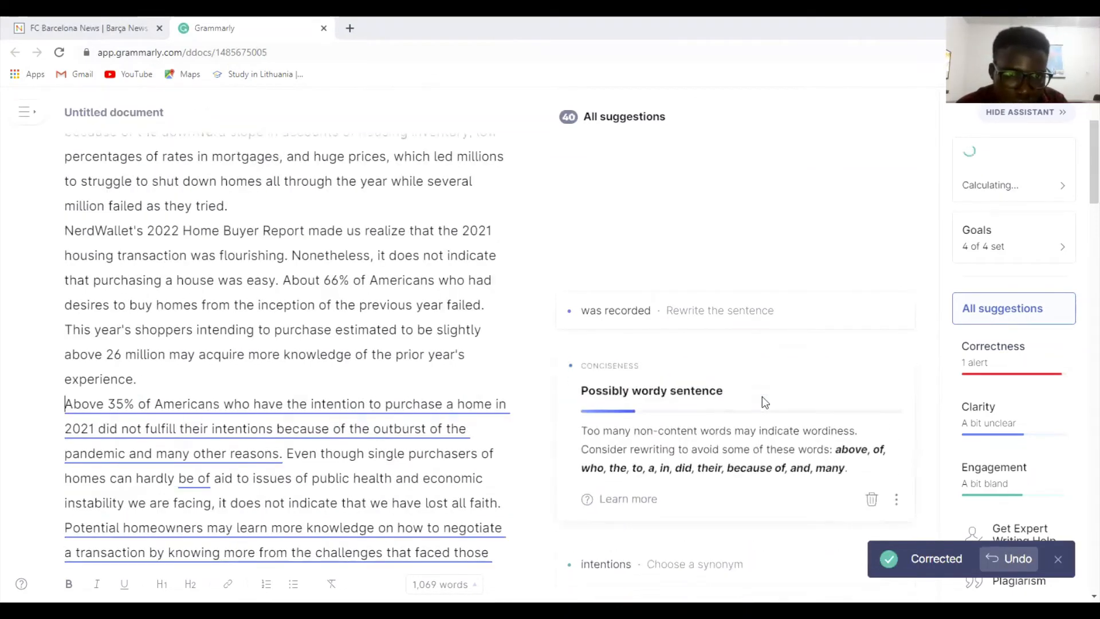
key(ctrl+z)
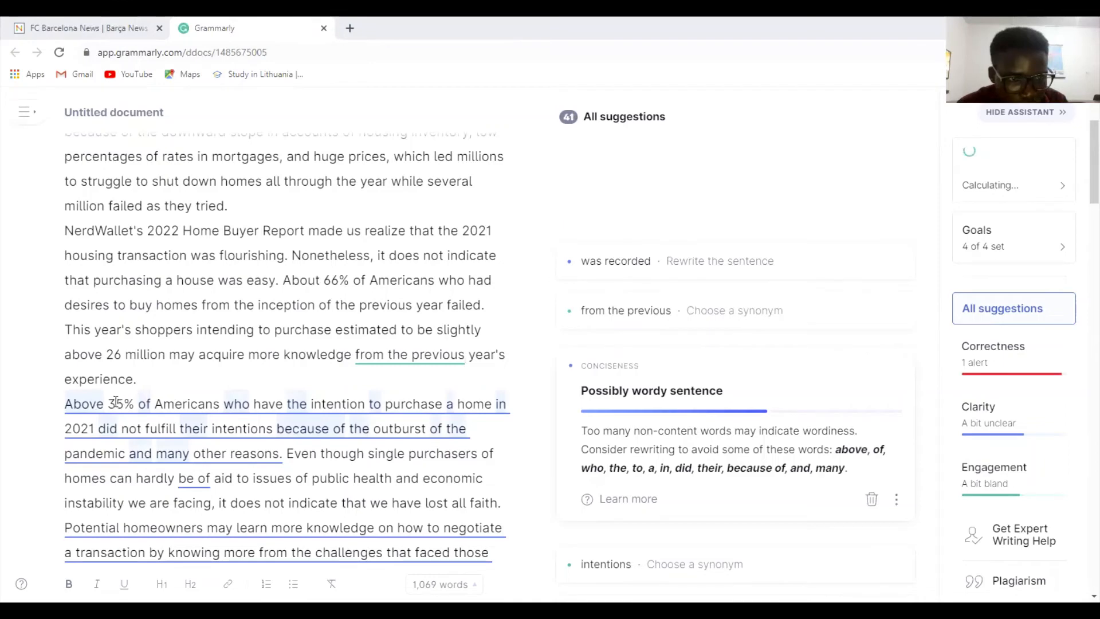
Delete "Above" from the start of the wordy "35% of Americans" sentence.
key(BackSpace)
key(BackSpace)
key(BackSpace)
key(BackSpace)
key(BackSpace)
key(BackSpace)
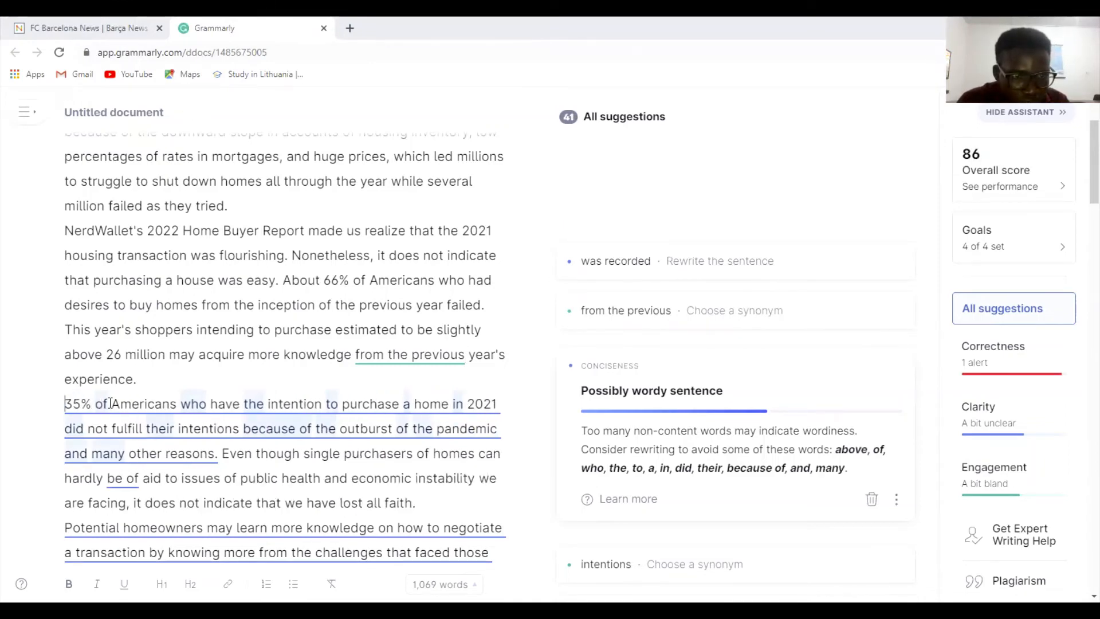
click(111, 403)
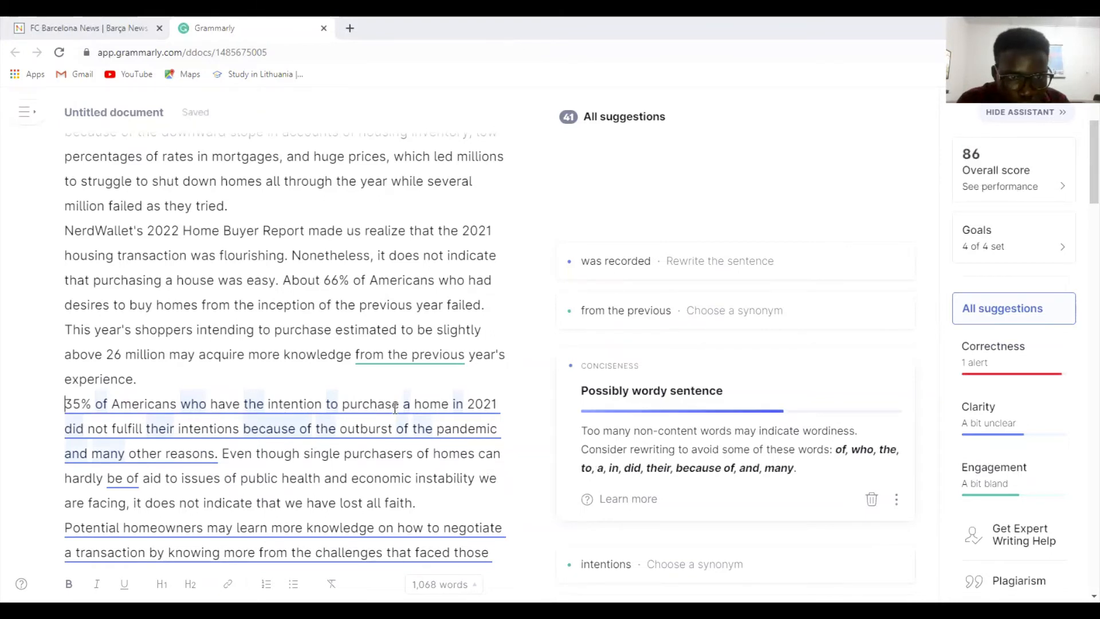
In the "35% of Americans" sentence, delete "their" after "fulfill" and make "intentions" singular as "intention".
click(175, 428)
key(BackSpace)
key(BackSpace)
key(BackSpace)
key(BackSpace)
key(BackSpace)
key(BackSpace)
key(Right)
key(Right)
key(Right)
key(Right)
key(Right)
key(Right)
key(Right)
text(=)
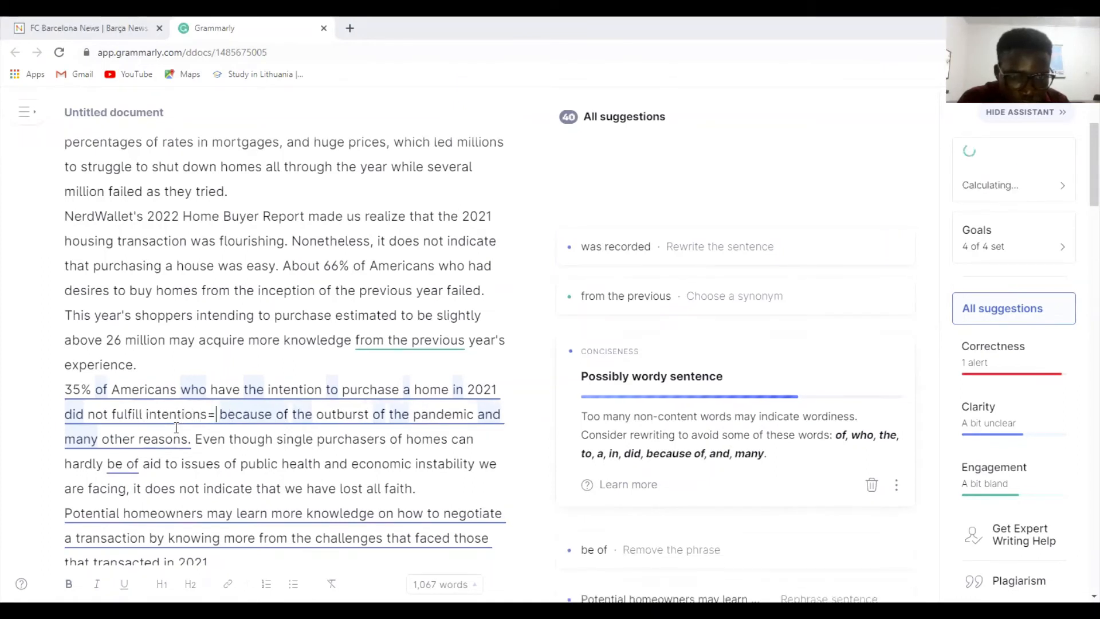
key(BackSpace)
key(BackSpace)
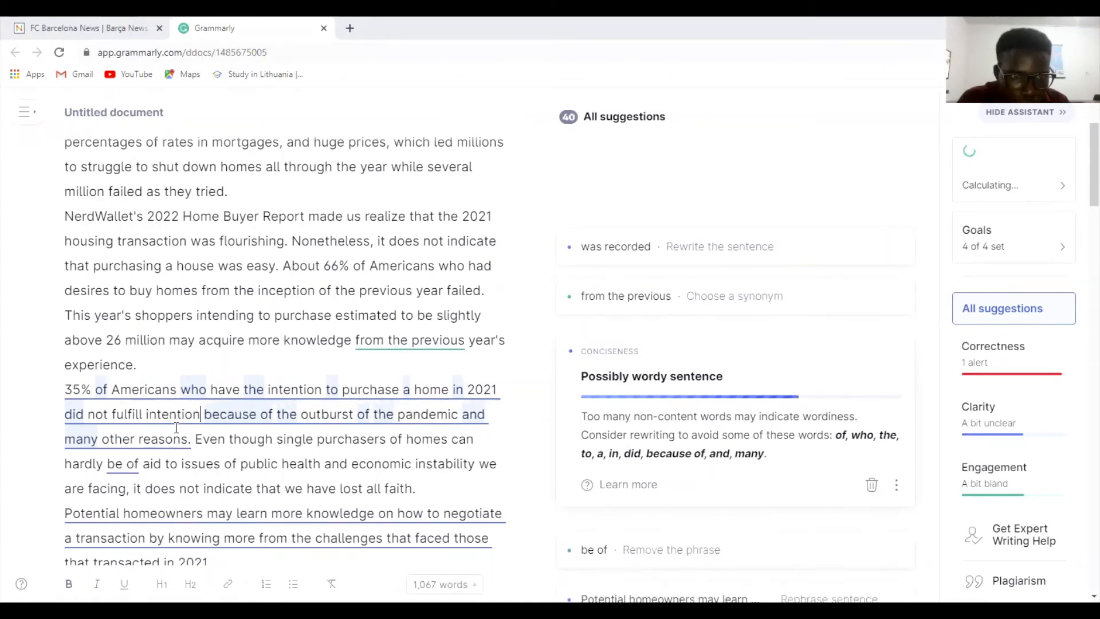
Replace "because of the" before "outburst" with "due to" in the "35% of Americans" sentence.
key(Right)
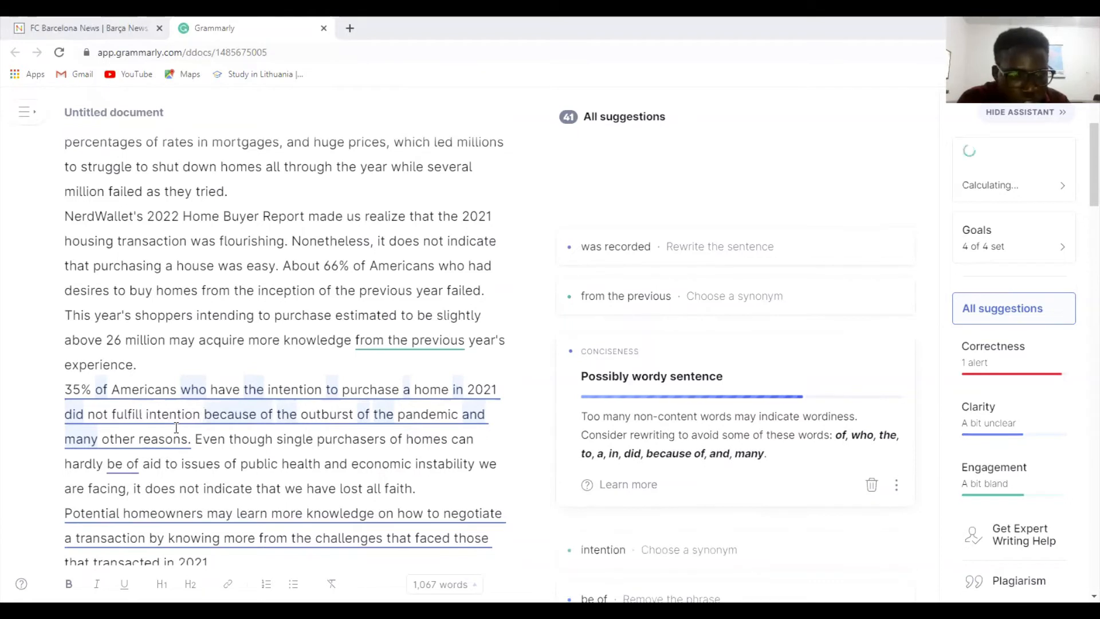
key(shift+Right)
key(shift+Right)
key(shift+Right)
key(shift+Right)
key(shift+Right)
key(shift+Right)
key(shift+Right)
key(shift+Right)
key(shift+Right)
key(shift+Right)
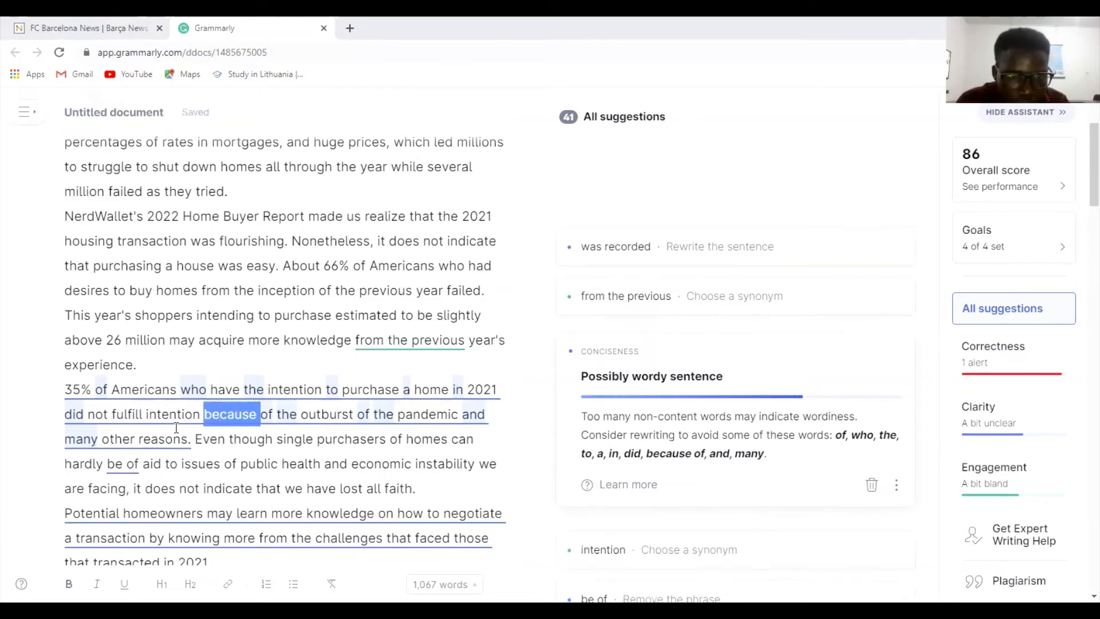
key(shift+Right)
key(shift+Right)
key(shift+Right)
key(shift+Right)
text(du)
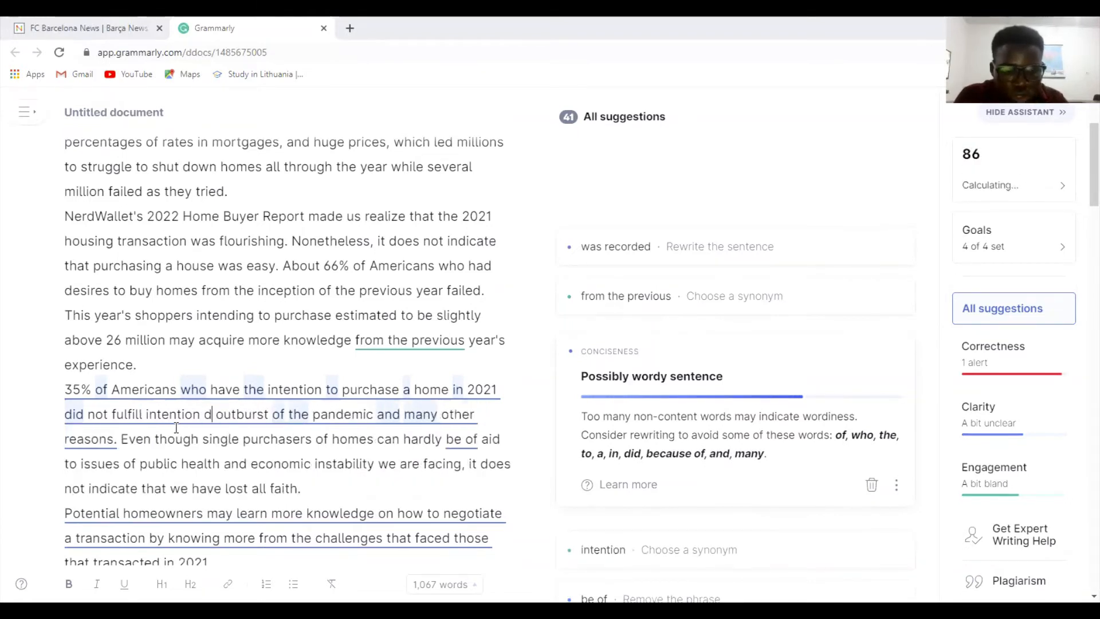
text(e ti)
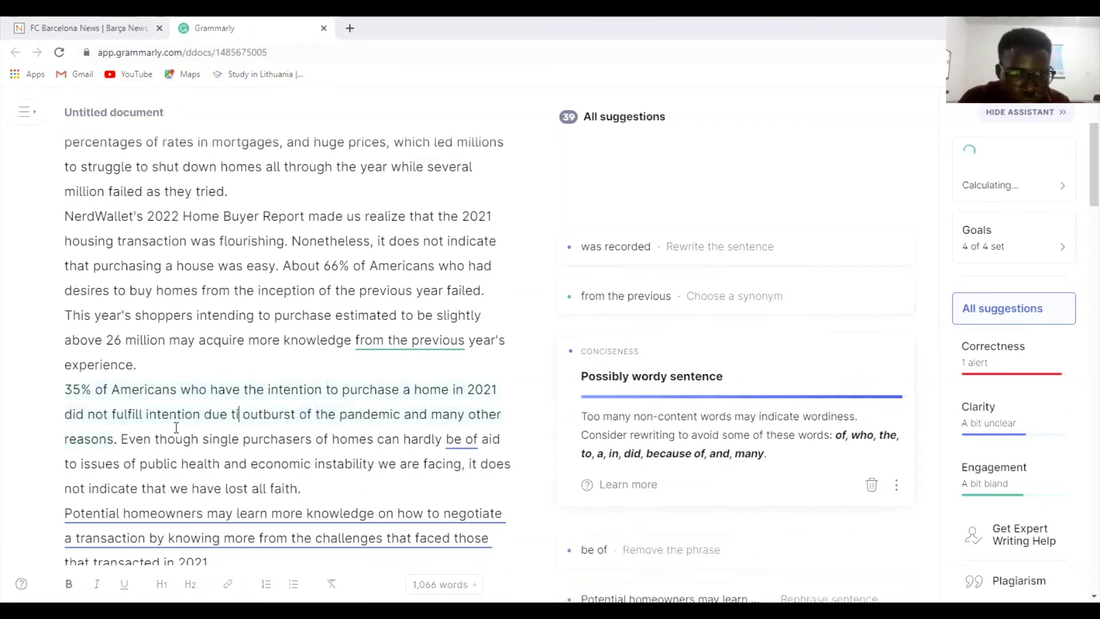
key(BackSpace)
text(o)
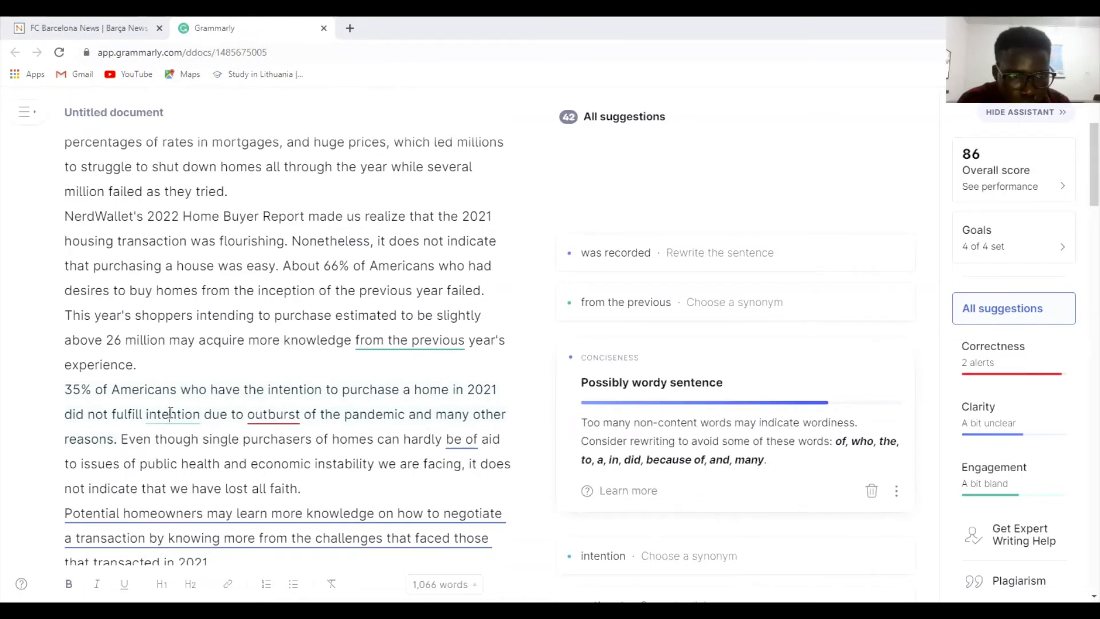
Accept removing "be of" before "aid", and delete "of the" between "outburst" and "pandemic" in the preceding sentence.
click(464, 437)
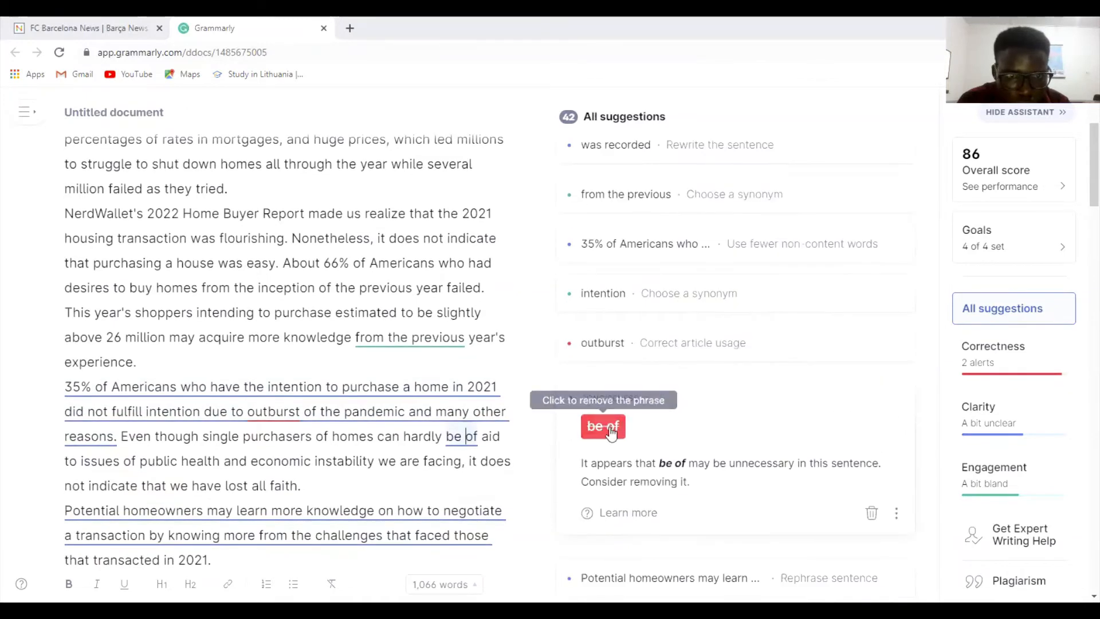
click(611, 434)
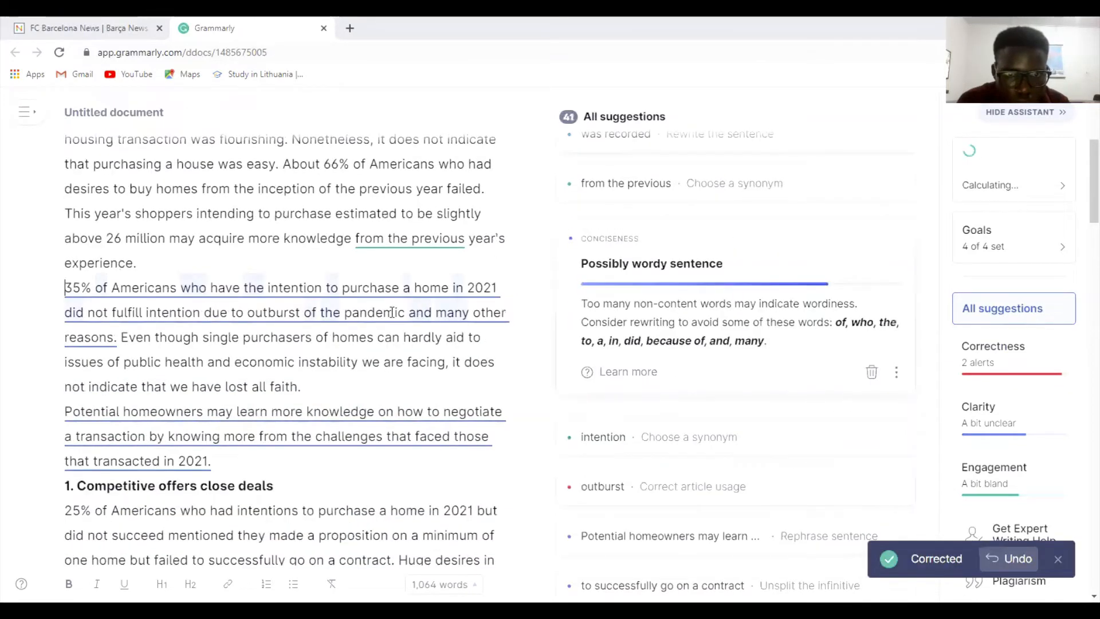
click(394, 312)
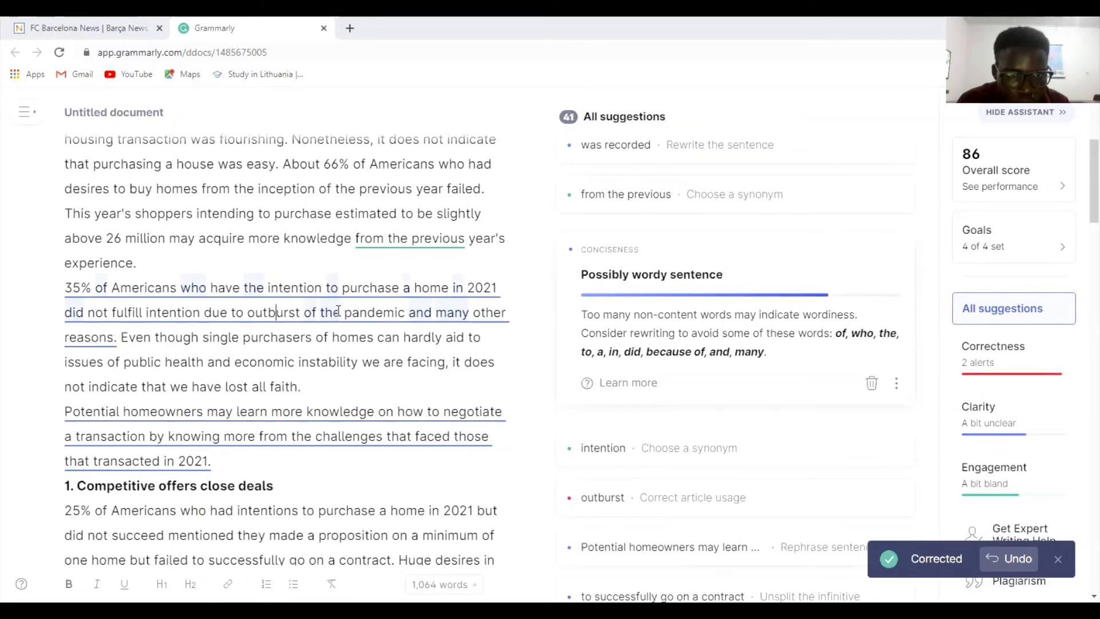
key(BackSpace)
key(BackSpace)
key(BackSpace)
key(BackSpace)
key(BackSpace)
key(BackSpace)
key(BackSpace)
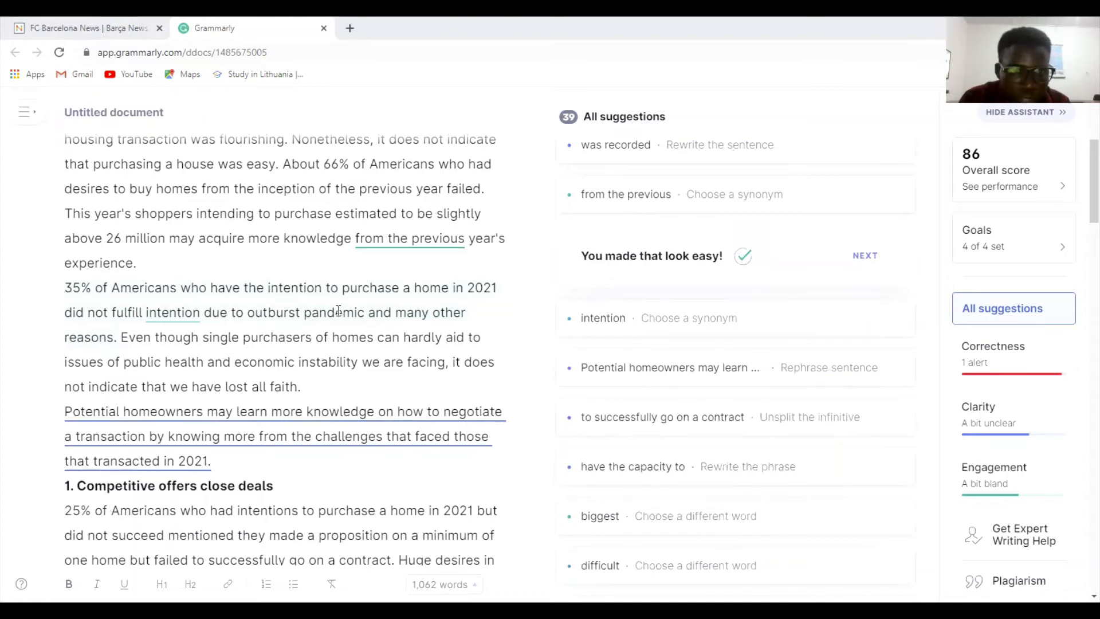
Move "outburst" behind "pandemic" so the phrase reads "due to pandemic outburst".
key(shift+Right)
key(shift+Right)
key(shift+Right)
key(shift+Right)
key(shift+Right)
key(shift+Right)
key(shift+Right)
key(shift+Right)
key(BackSpace)
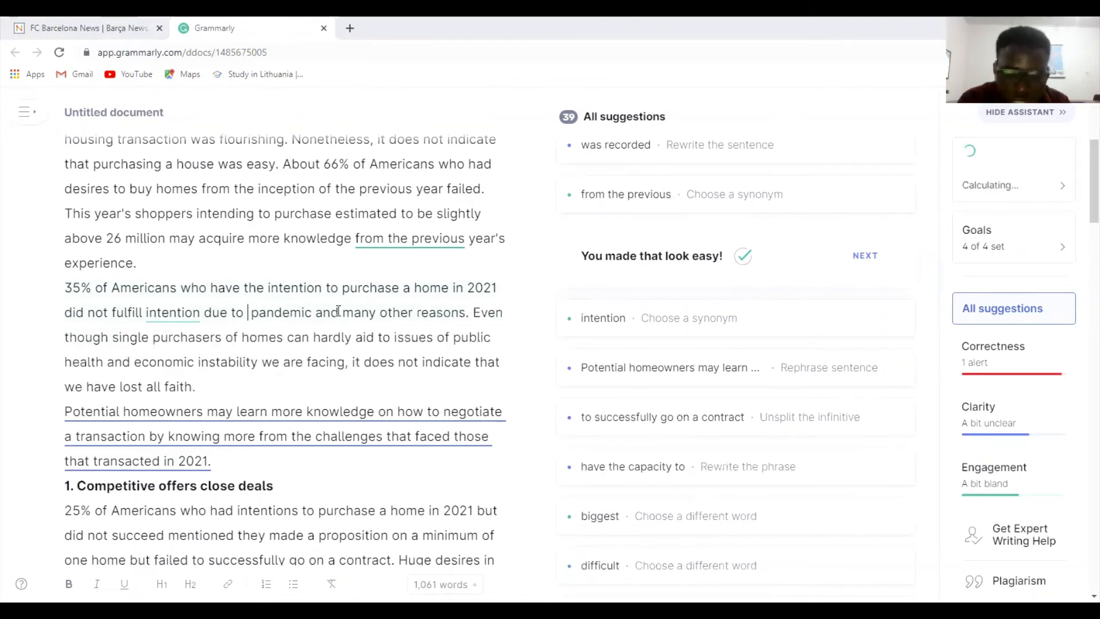
key(BackSpace)
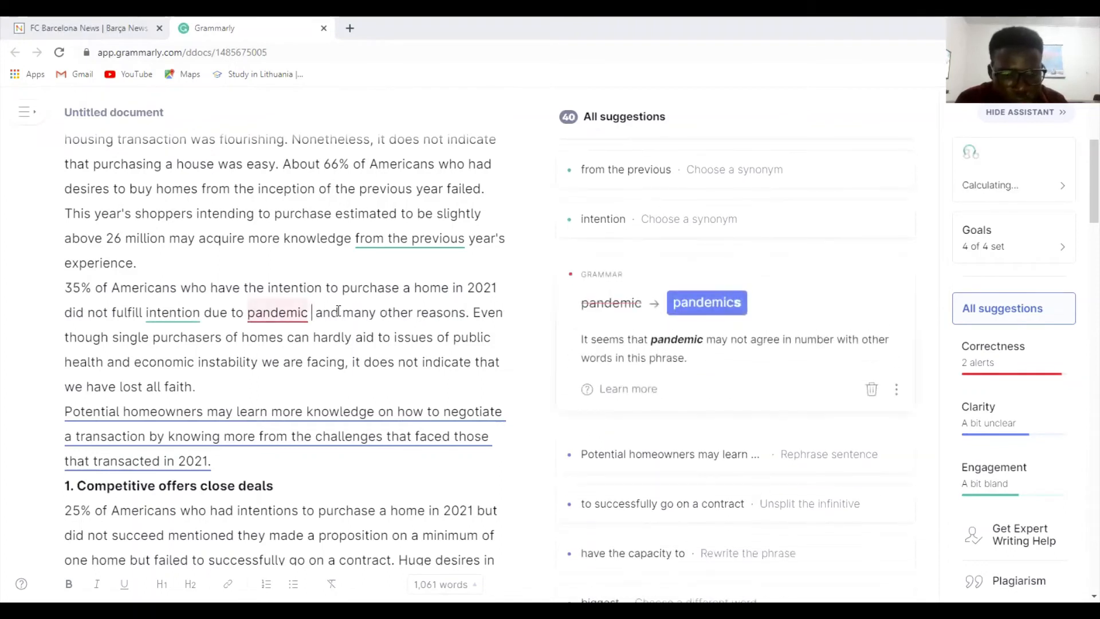
text(outburst)
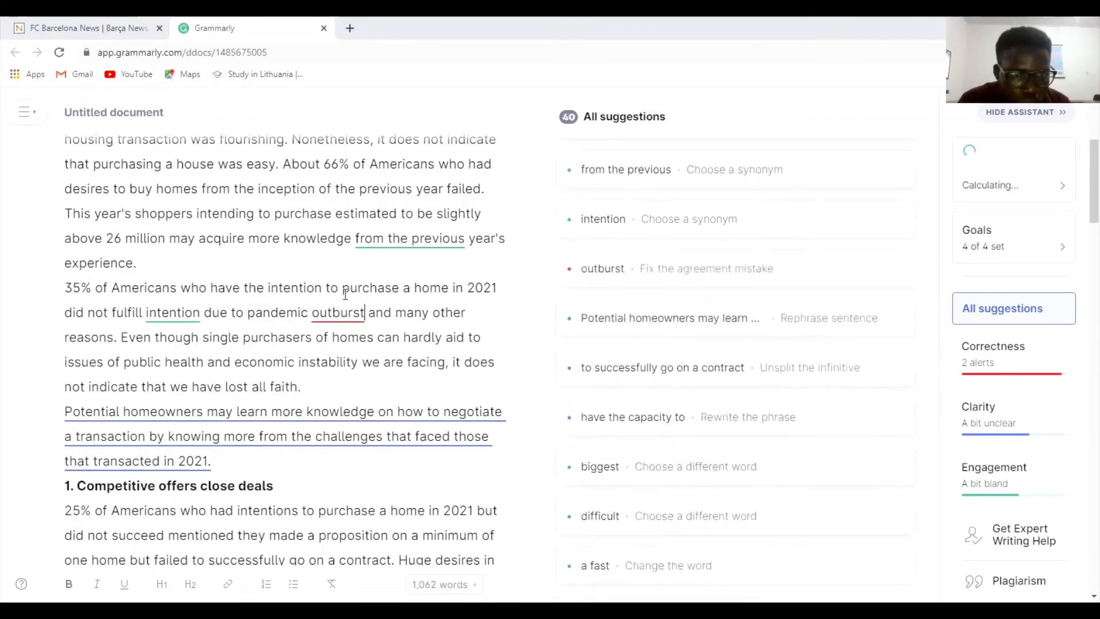
Accept "outbursts", "intent", "their intent" and the rephrased "Potential homeowners" sentence, dismissing the "of the prior" suggestion.
click(335, 310)
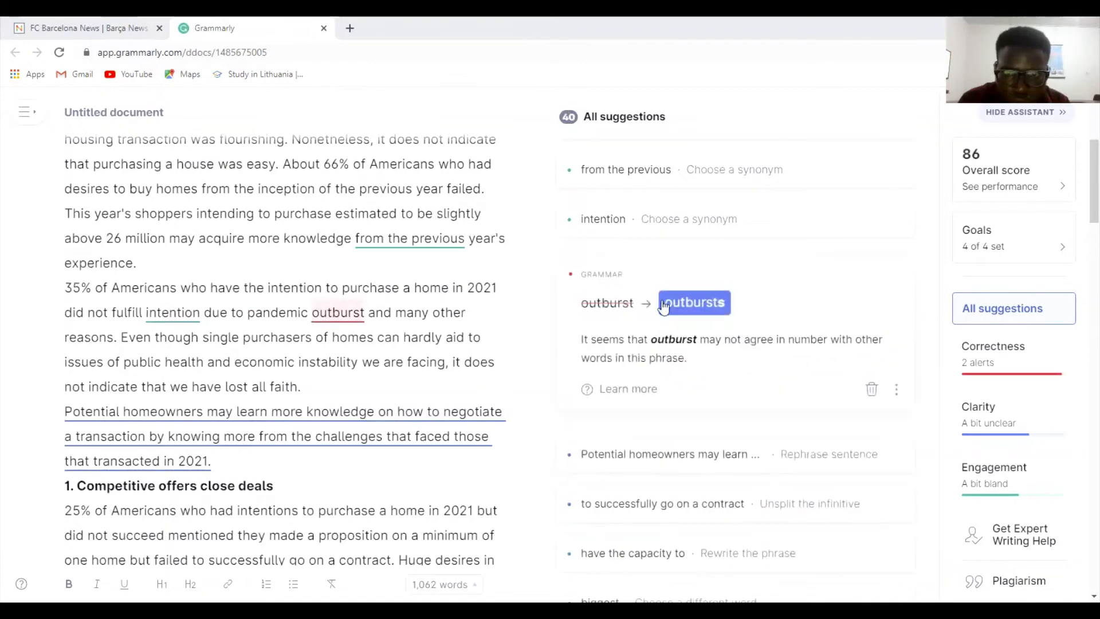
click(669, 303)
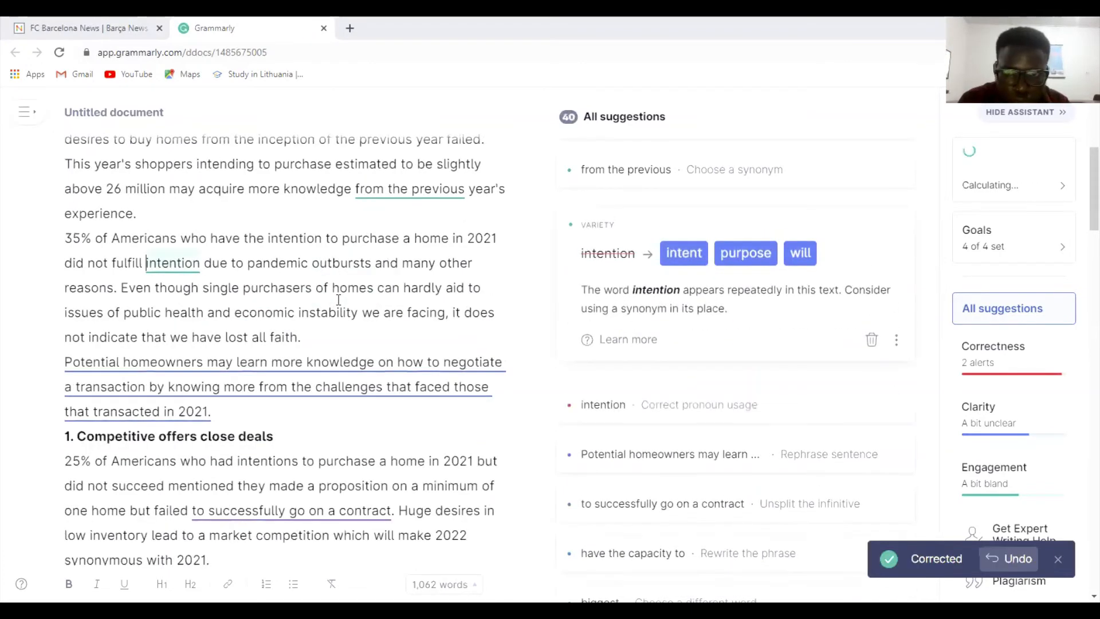
click(688, 251)
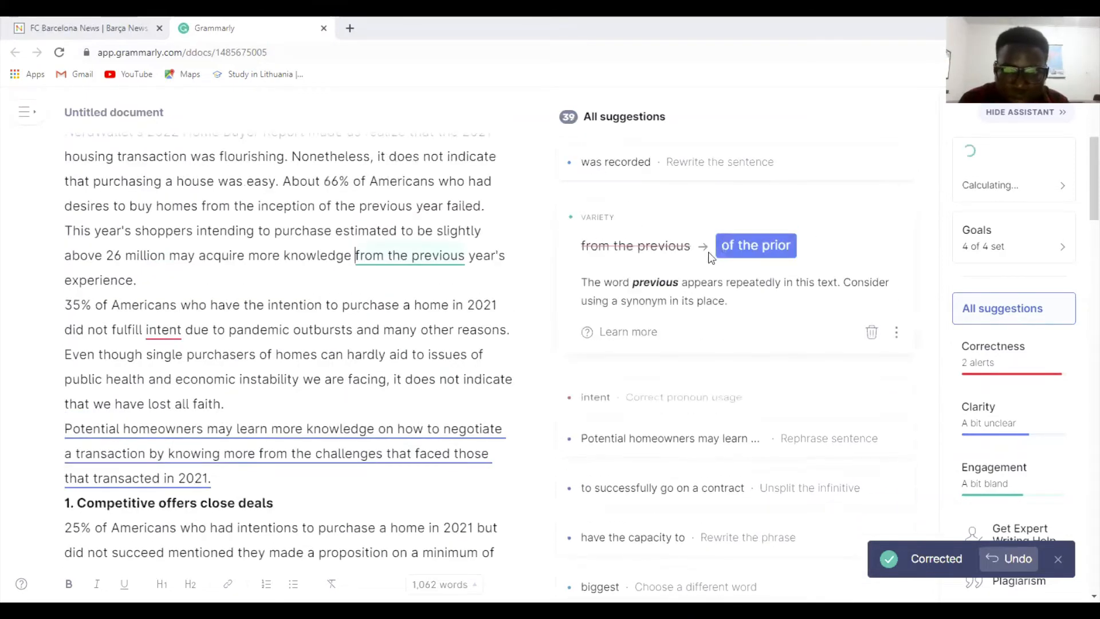
click(871, 331)
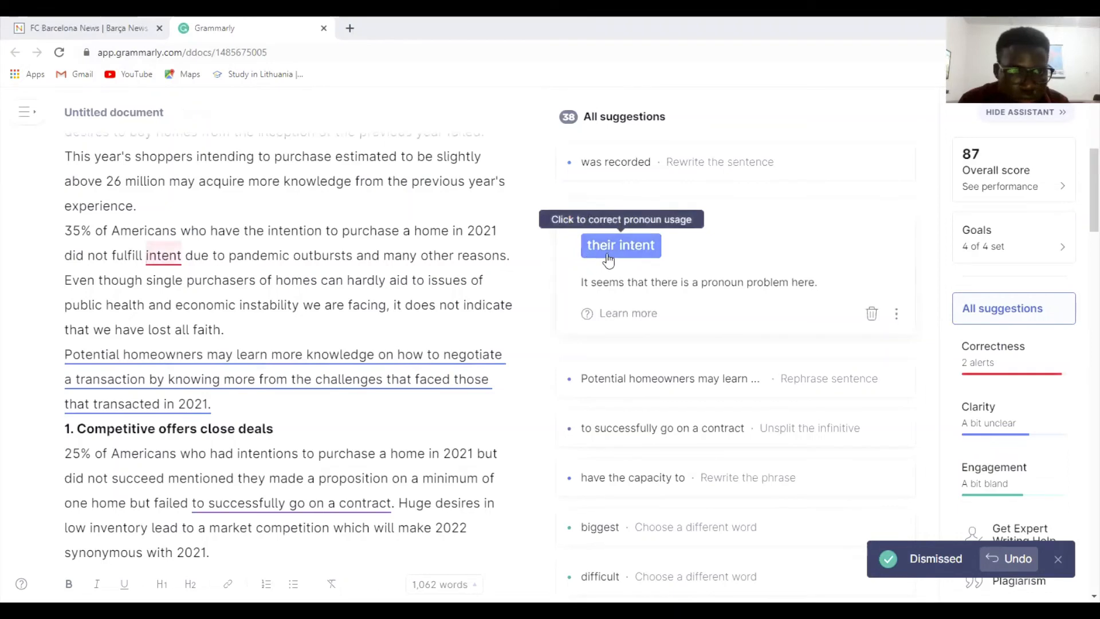
click(608, 259)
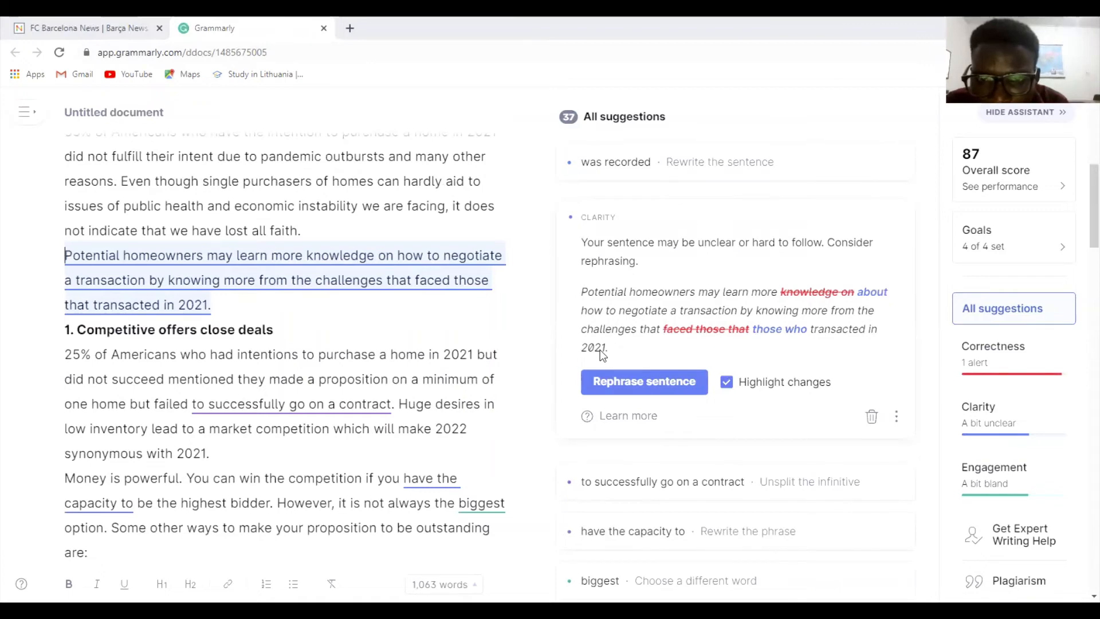
click(639, 381)
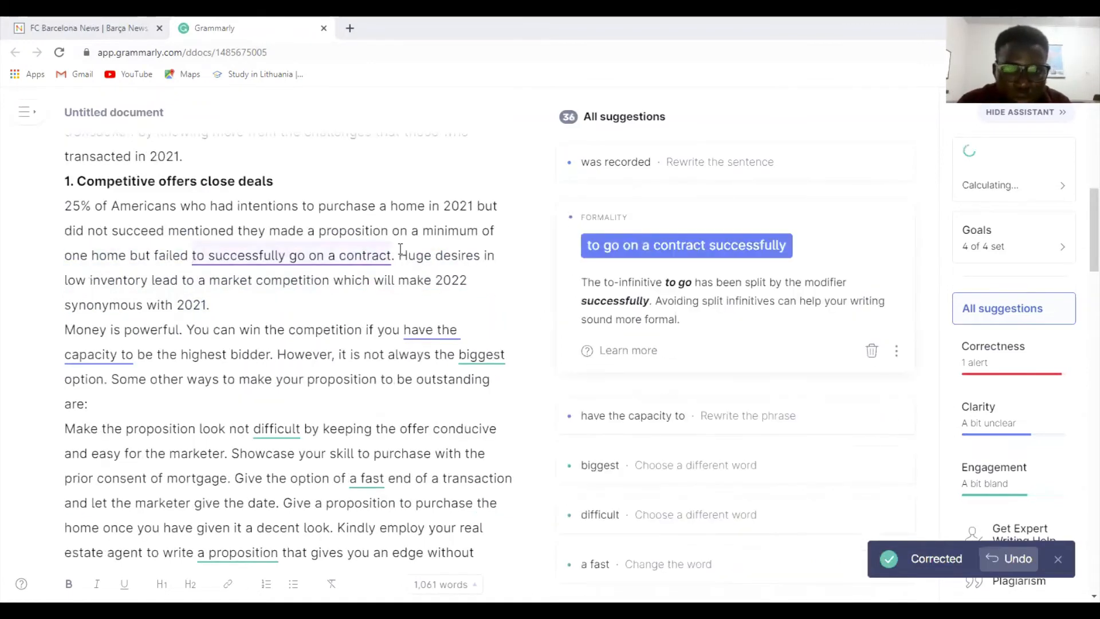
Replace "that" with "of" so the "Potential homeowners" sentence reads "the challenges of those who".
scroll(400, 248, up, 5)
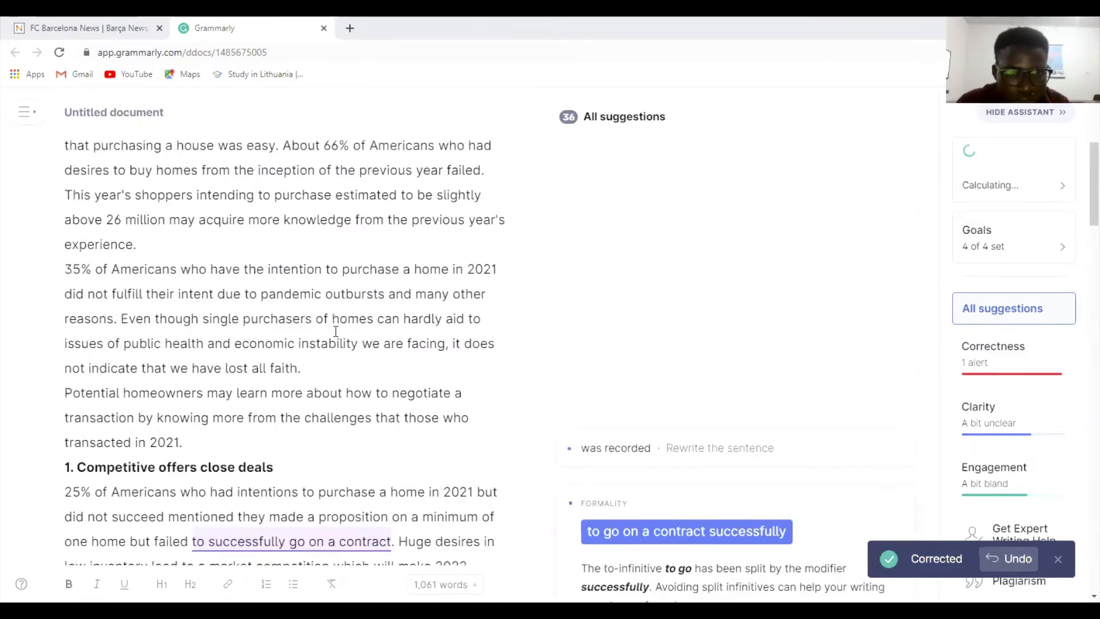
click(400, 416)
key(BackSpace)
key(BackSpace)
key(BackSpace)
key(BackSpace)
text(of)
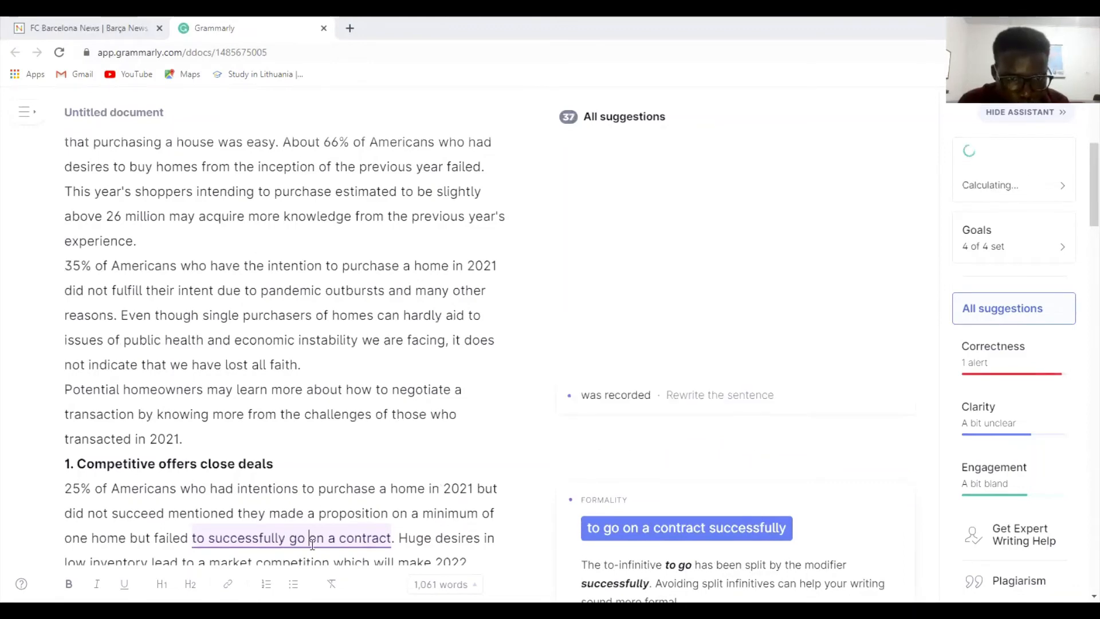
Accept "to go on a contract successfully", the suggested wording for "how to negotiate", and "can" in place of "have the capacity to".
scroll(313, 543, down, 2)
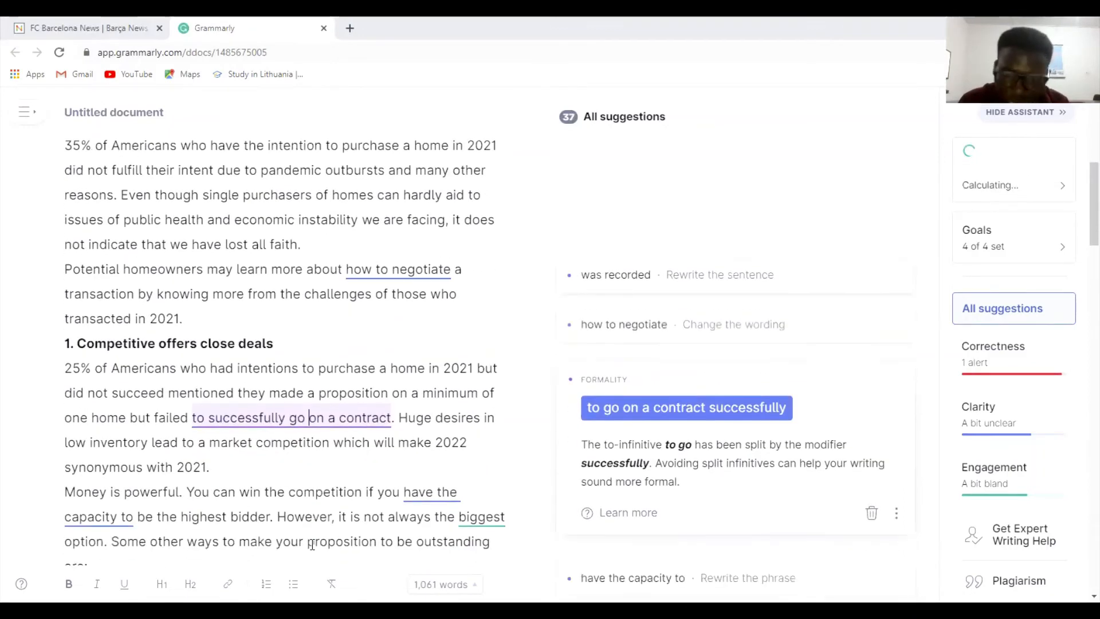
click(666, 413)
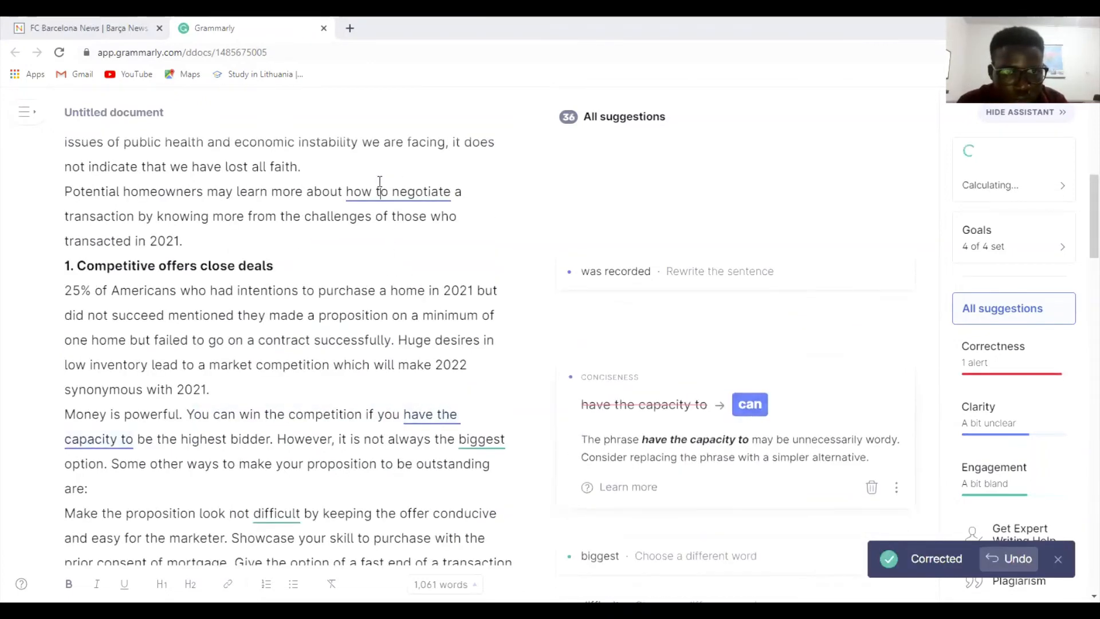
click(380, 182)
click(754, 251)
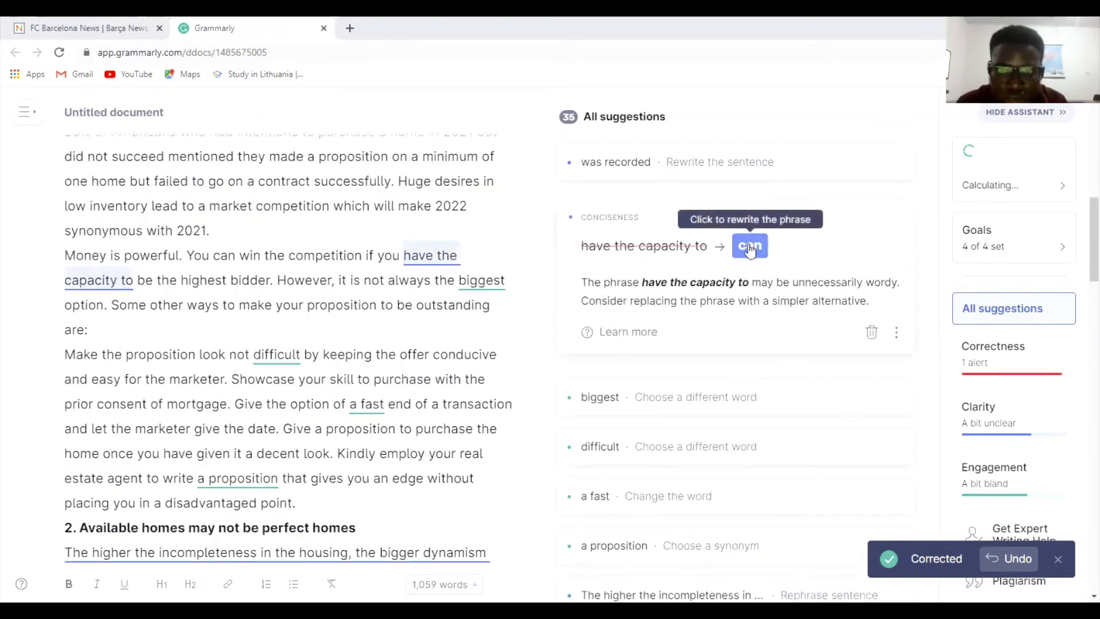
click(750, 247)
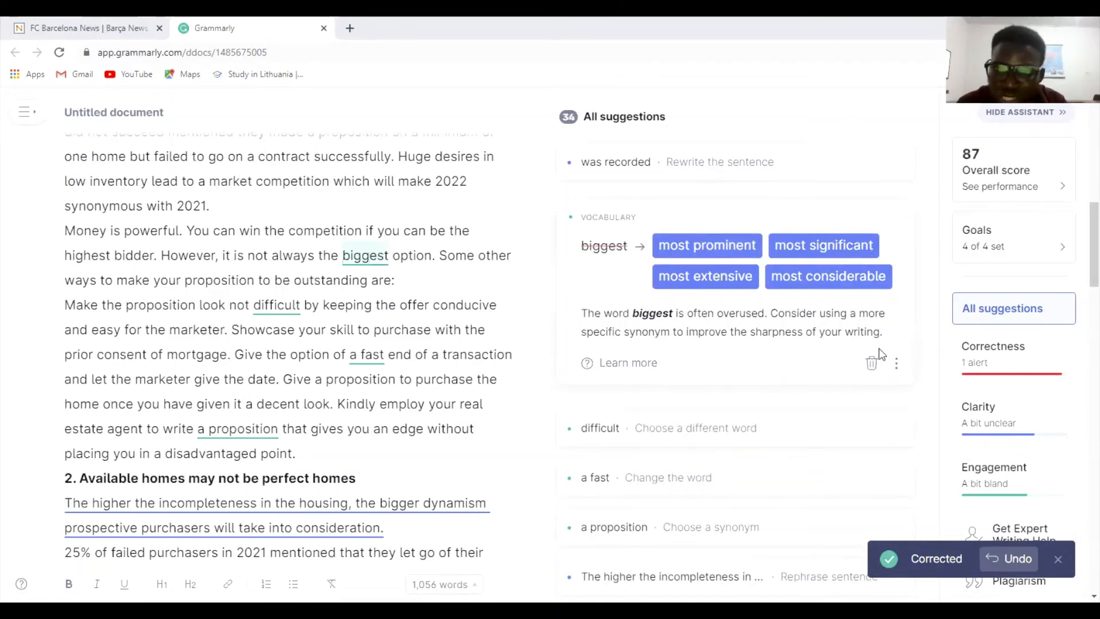
In section 1, dismiss the suggestions for "biggest" and "a fast", and accept "tricky" for "difficult" and "a proposal" for "a proposition".
click(871, 363)
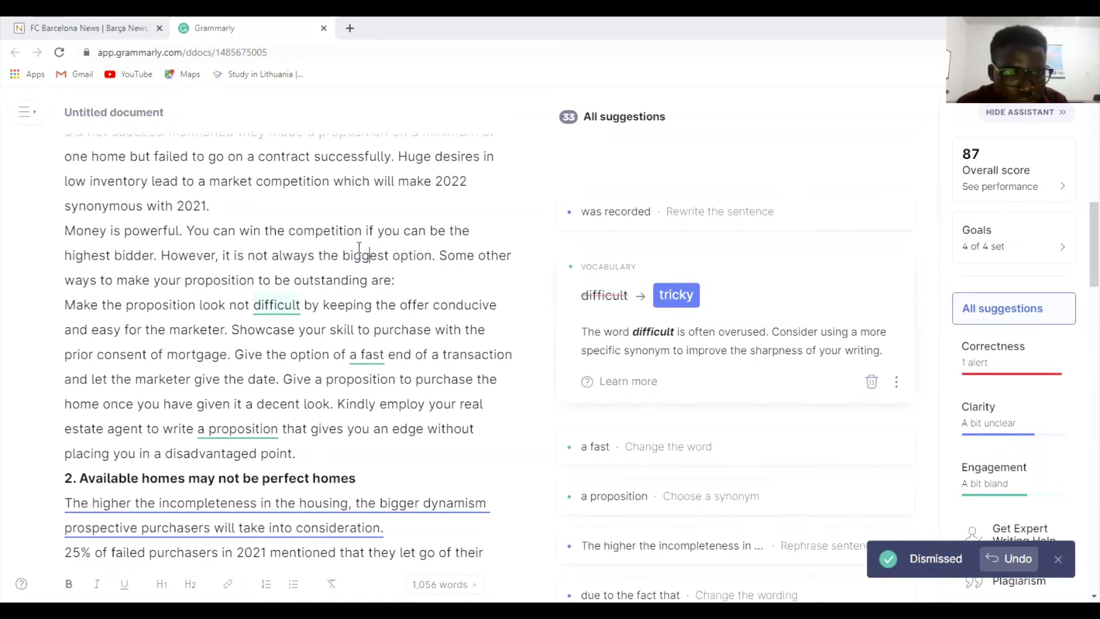
click(673, 295)
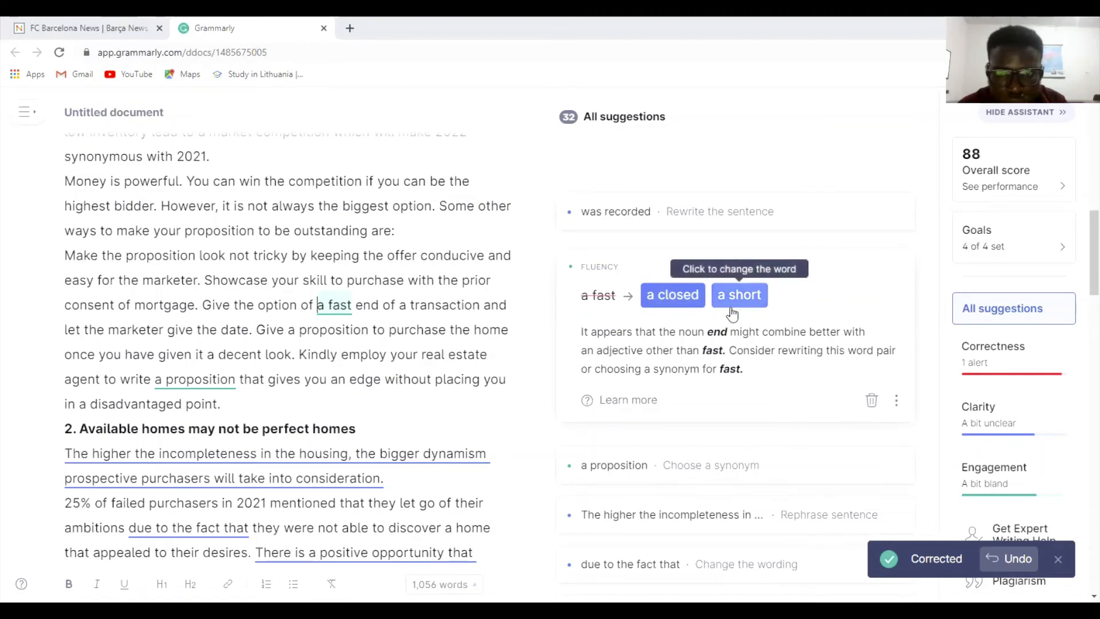
click(872, 400)
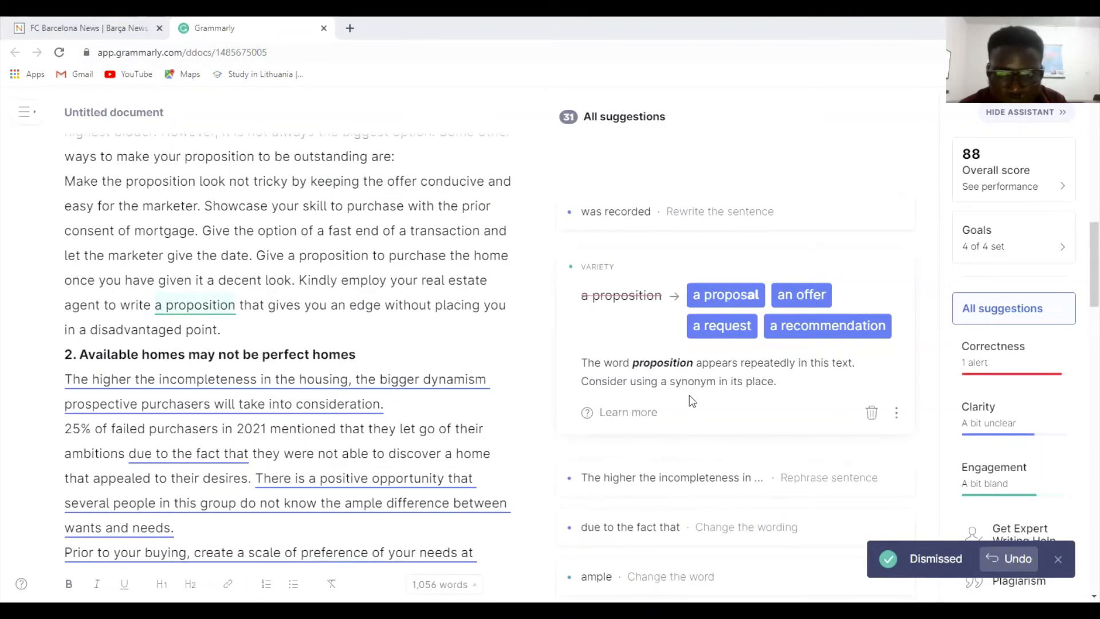
click(737, 303)
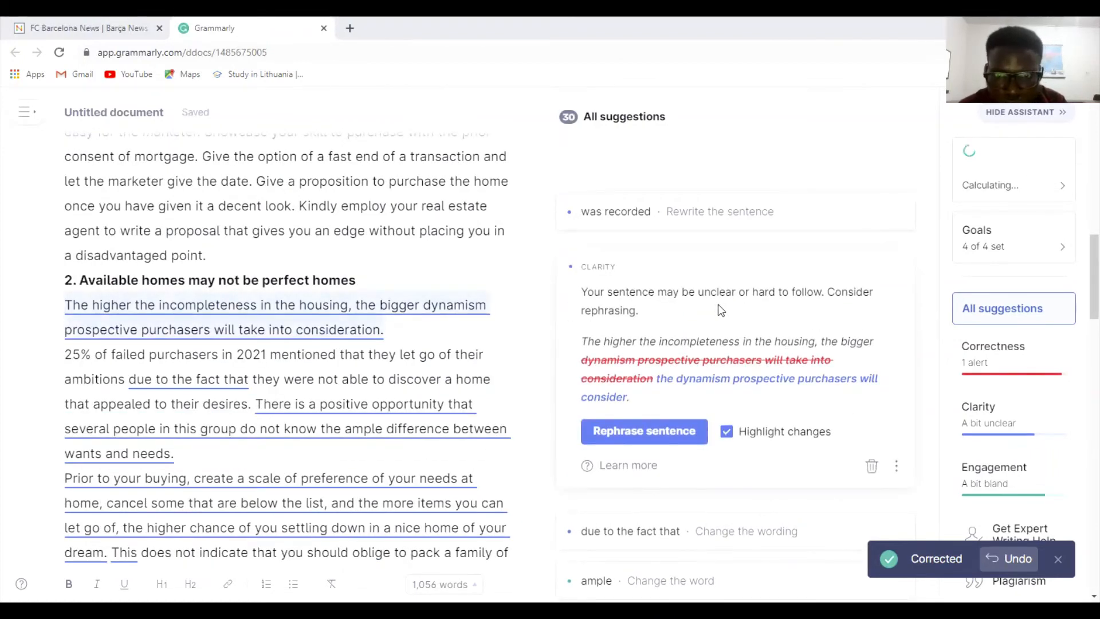
In section 2, accept the rephrased "The higher the incompleteness" and "There is a positive opportunity" sentences, and "because" for "due to the fact that".
click(636, 434)
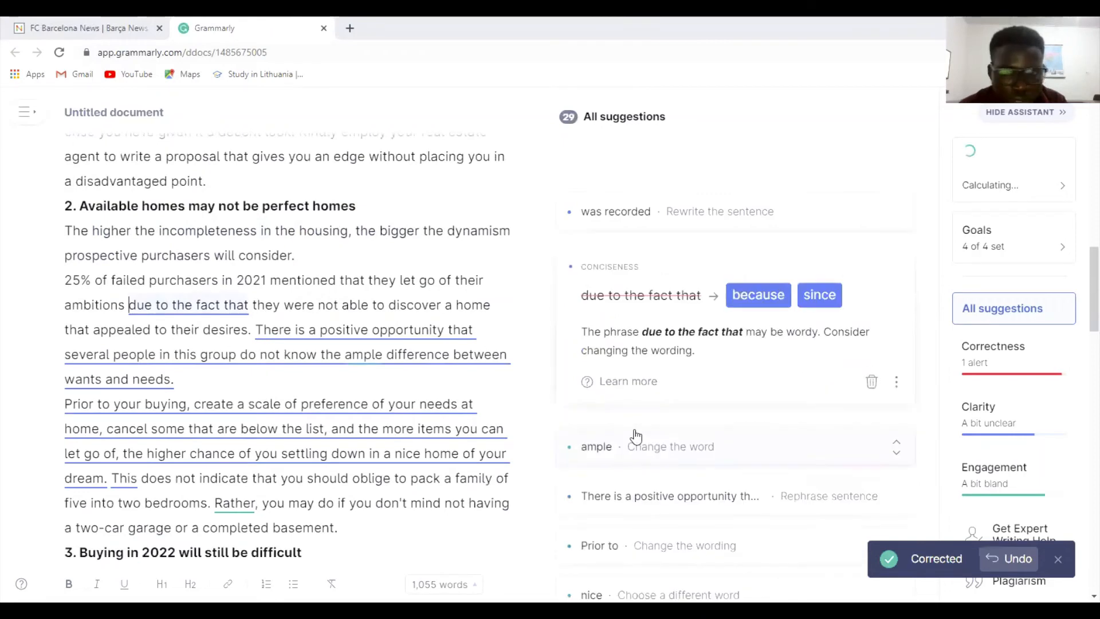
click(750, 296)
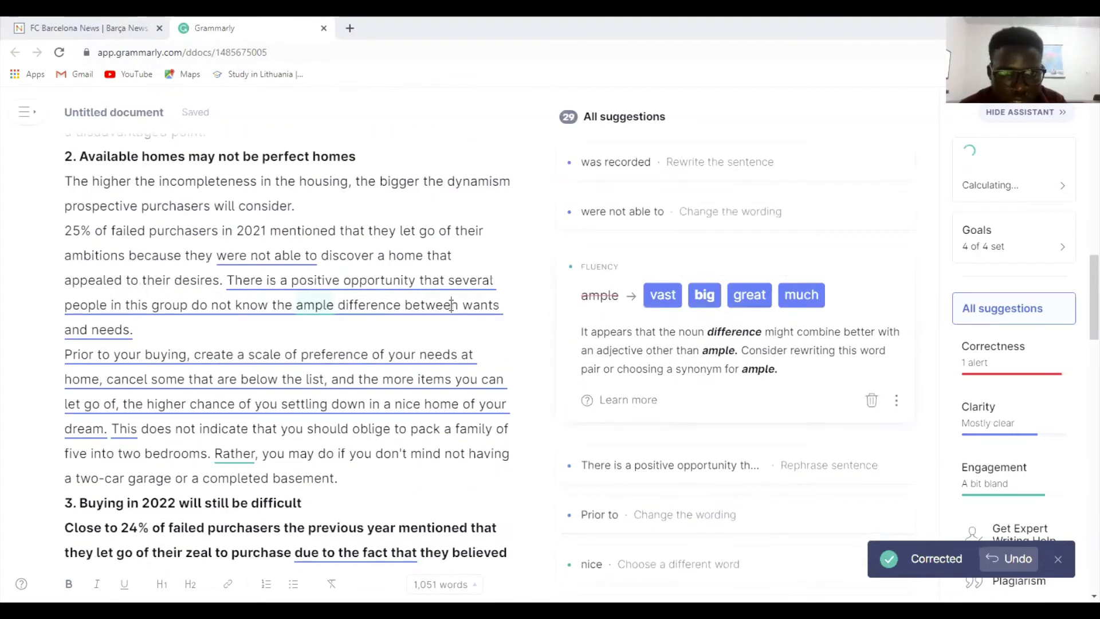
click(452, 305)
click(640, 390)
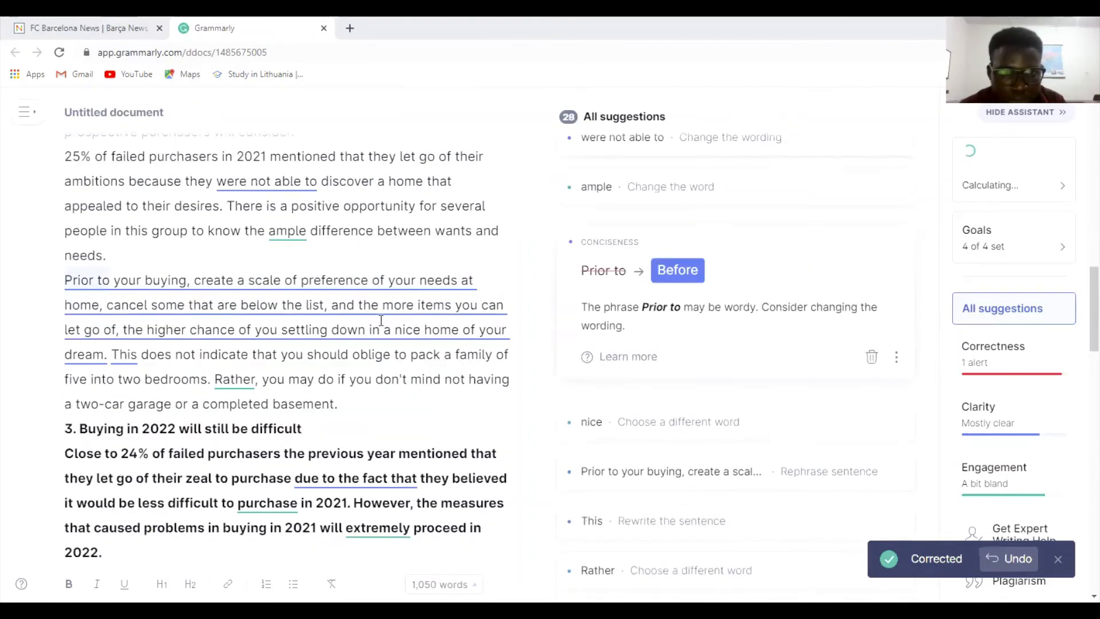
Accept the rephrased "Prior to your buying" sentence and replace its "Prior to" with "Before".
click(381, 322)
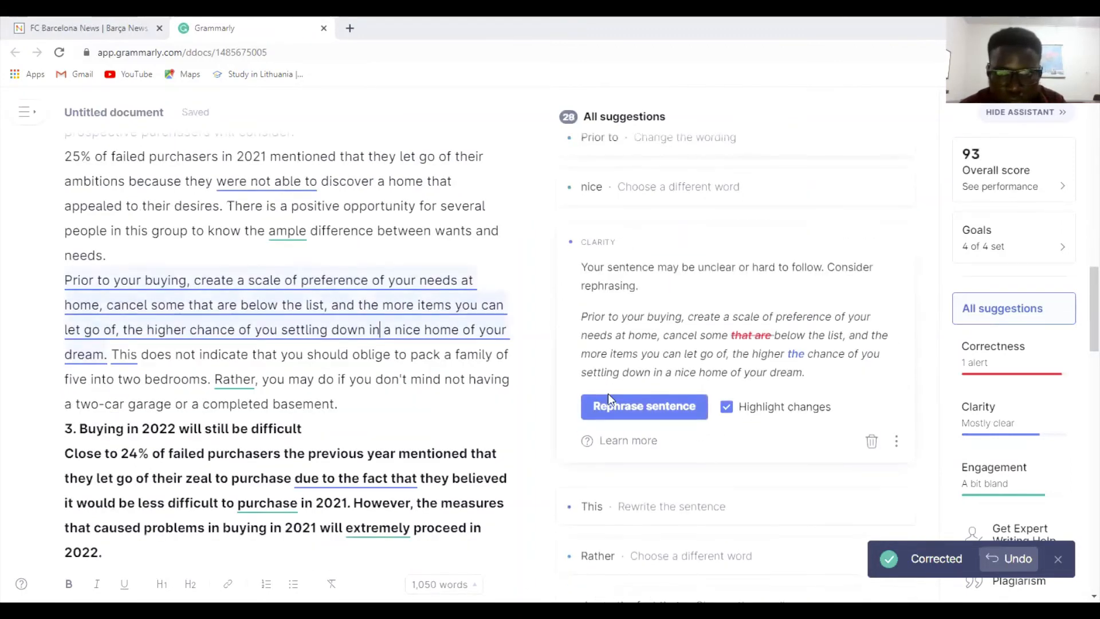
click(608, 402)
click(79, 206)
scroll(398, 219, up, 1)
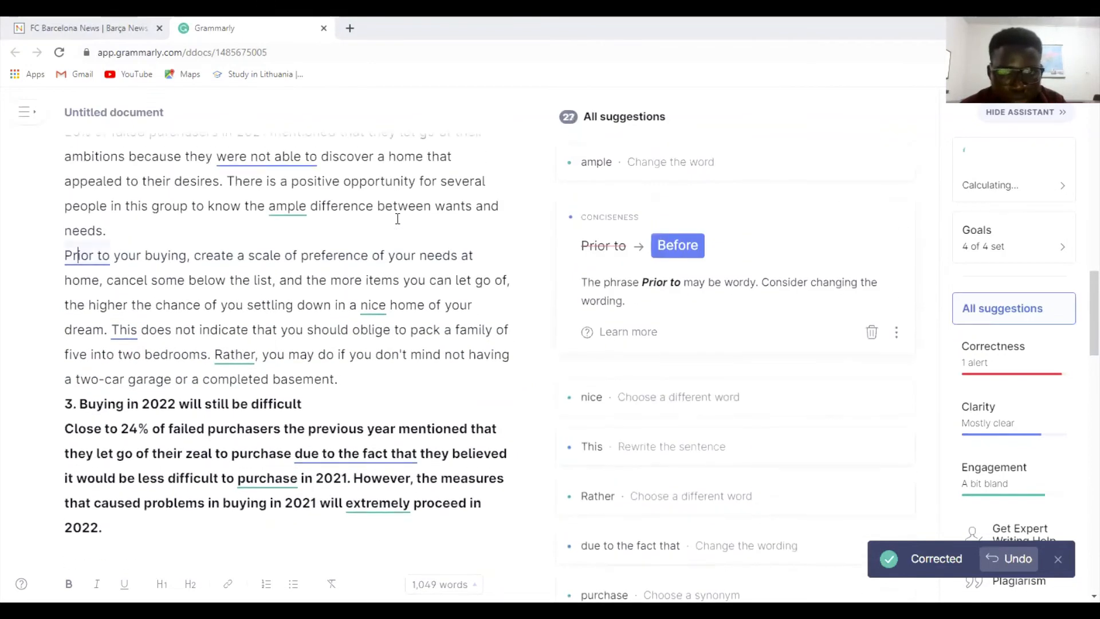
click(678, 246)
Accept "could not" in place of "were not able to" and "big" in place of "ample" in the "25% of failed purchasers" paragraph.
scroll(525, 287, up, 1)
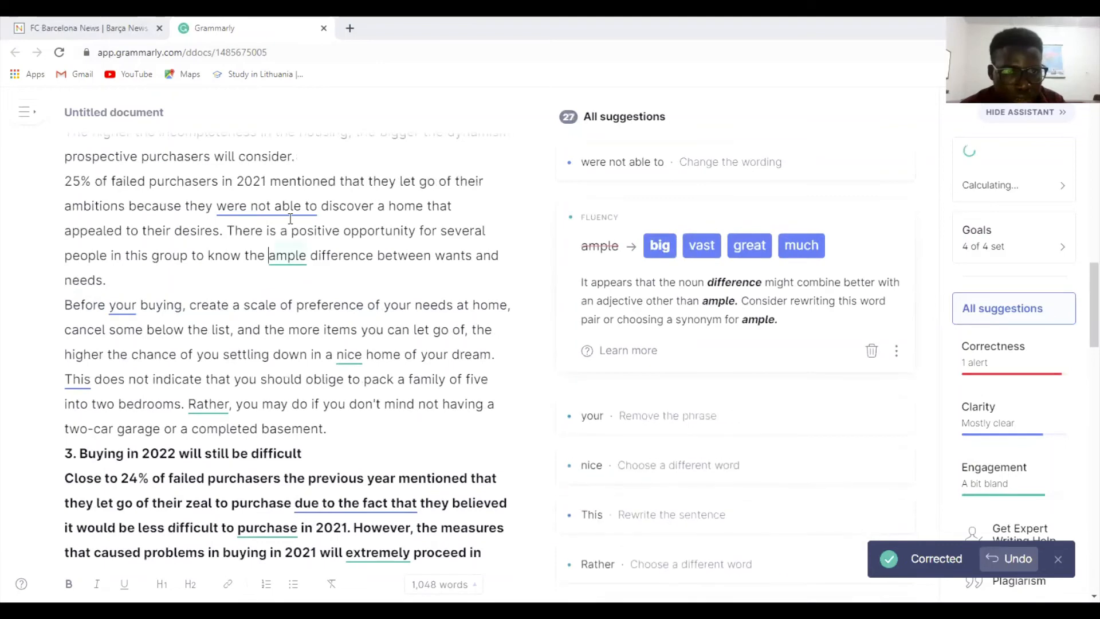
click(265, 206)
scroll(493, 230, up, 1)
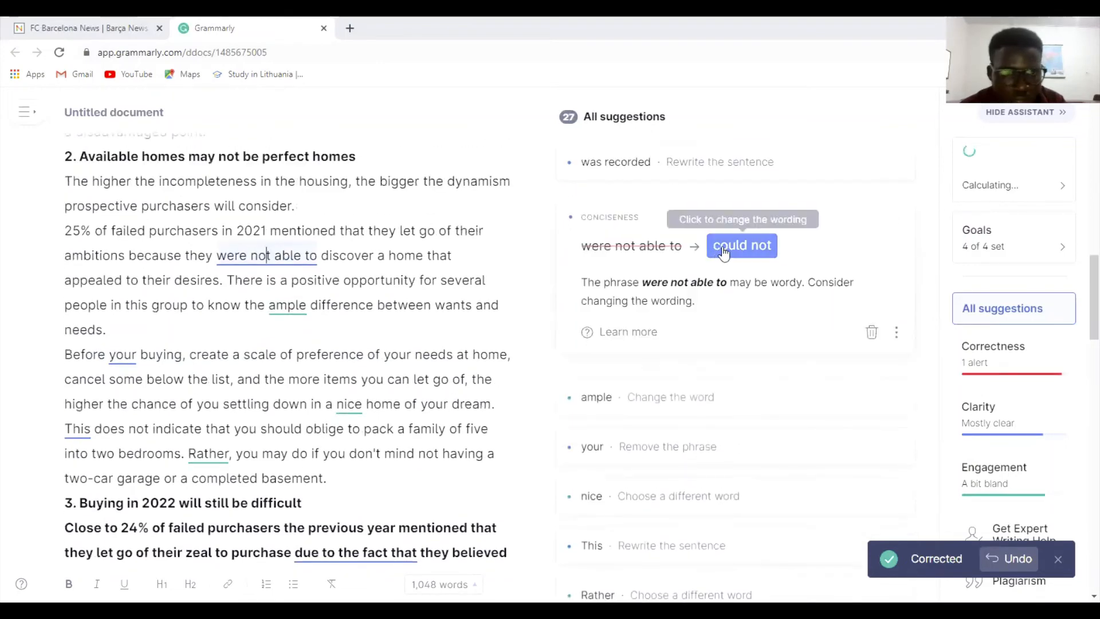
click(724, 246)
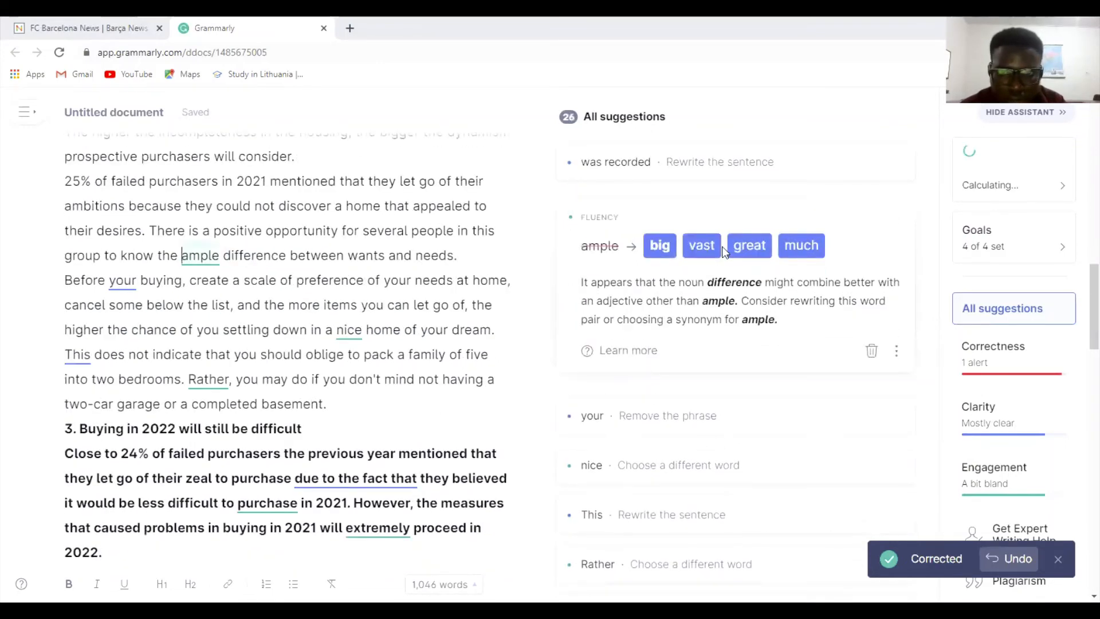
click(658, 248)
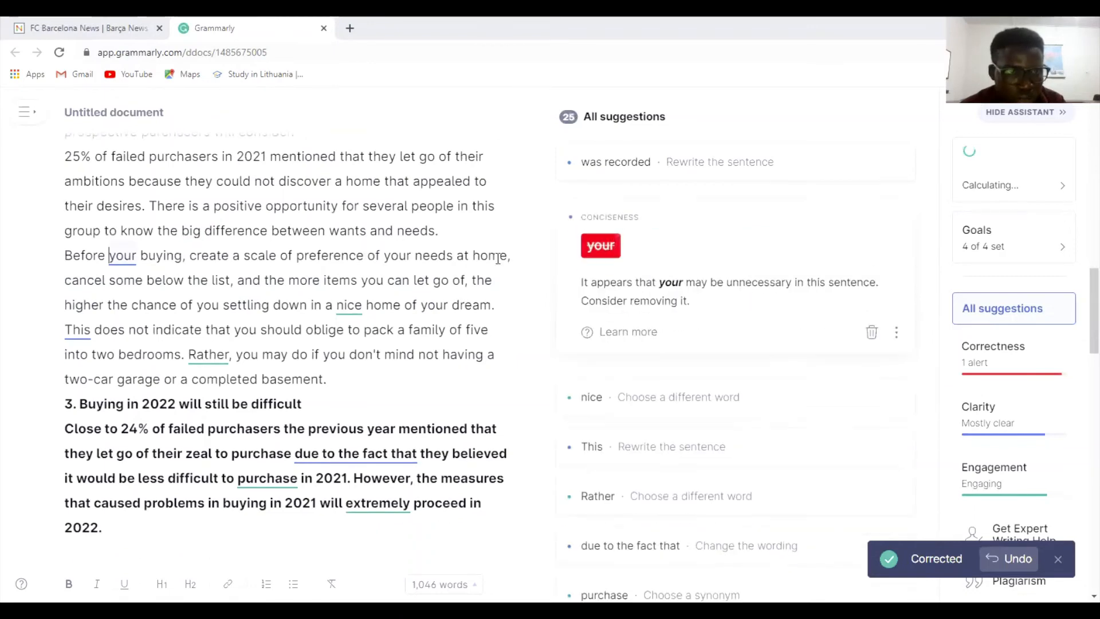
Accept removing "your" before "buying", then "lovely" in place of "nice" and "Instead" in place of "Rather".
click(602, 246)
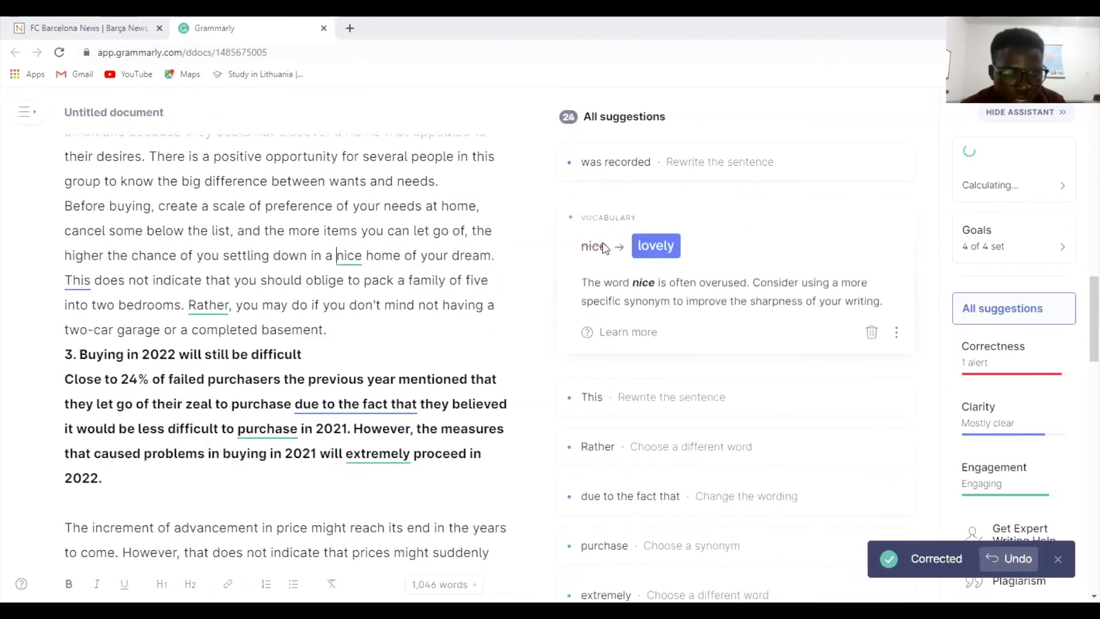
click(649, 246)
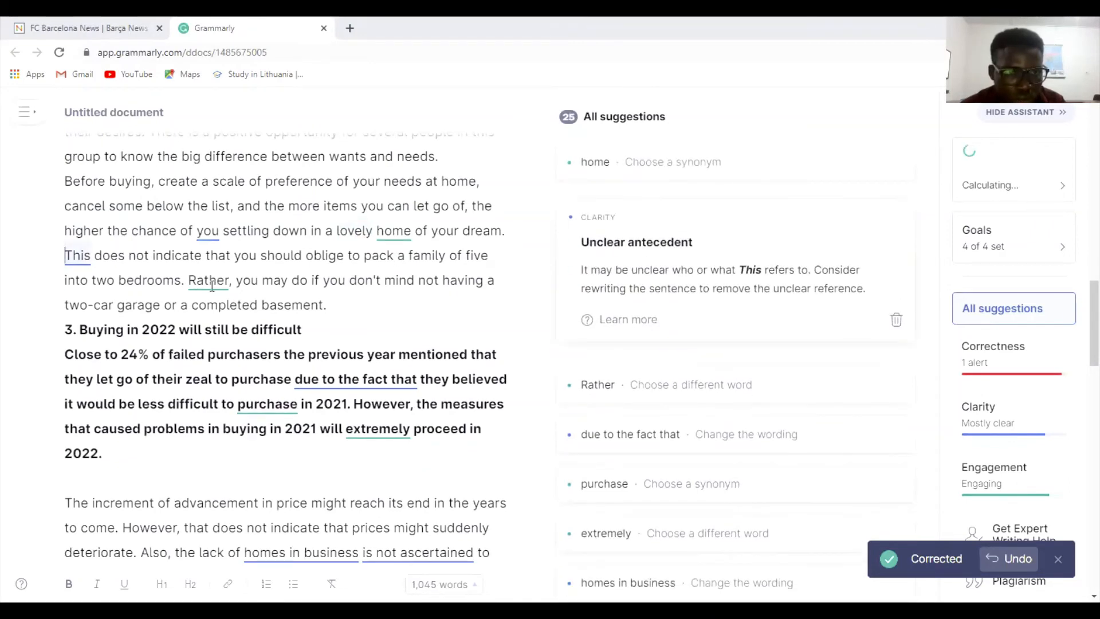
click(212, 286)
click(677, 270)
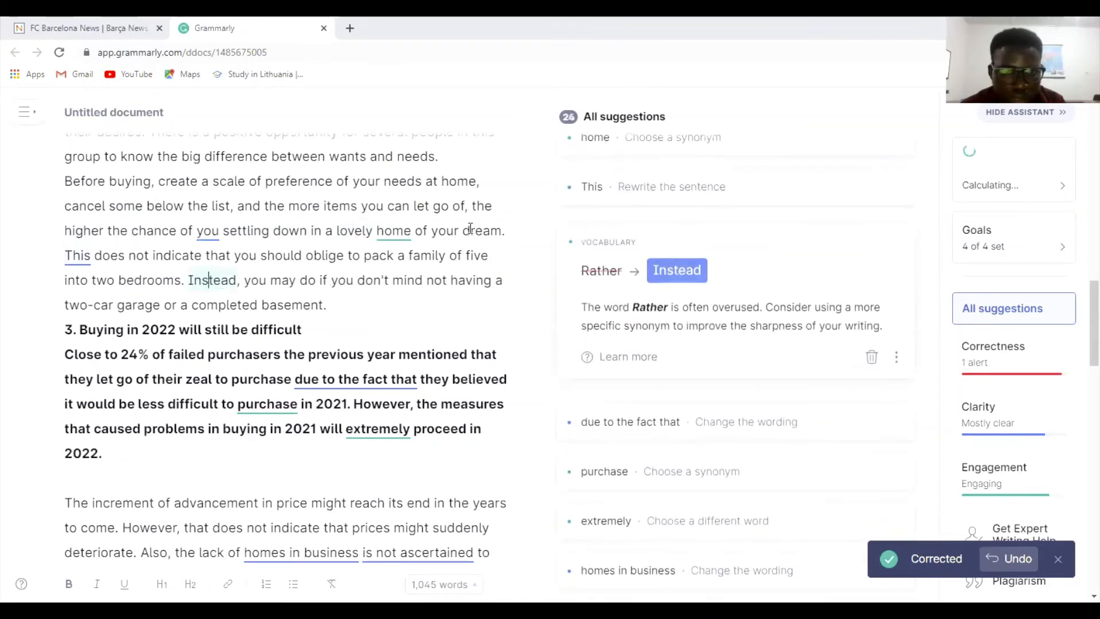
Dismiss the "house" synonym for "home" and accept removing "you" before "settling down".
click(392, 226)
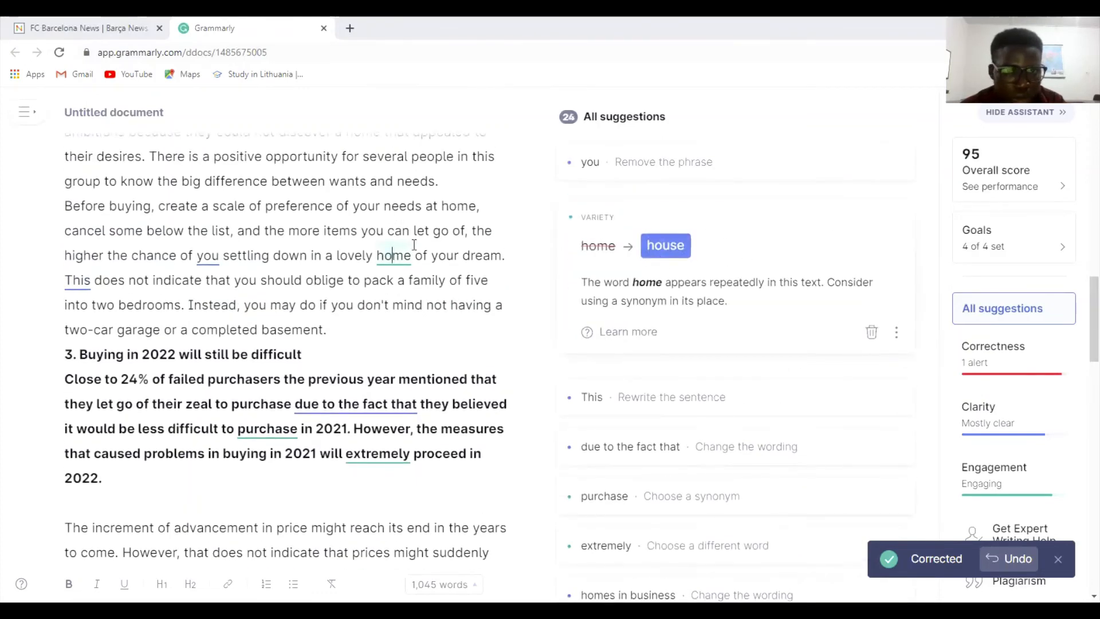
click(867, 331)
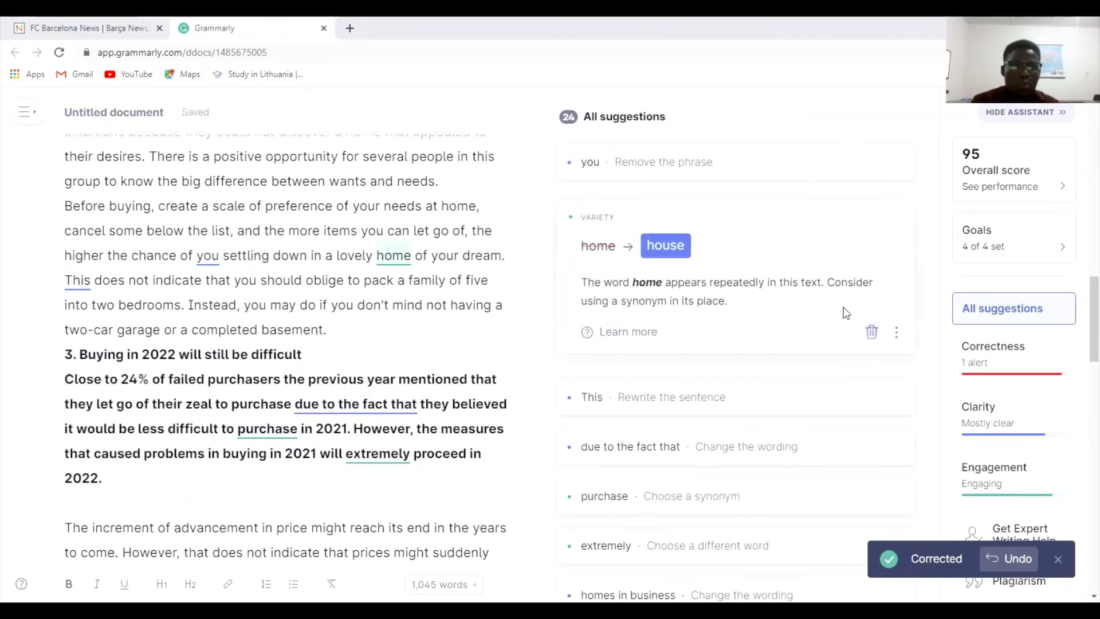
click(205, 255)
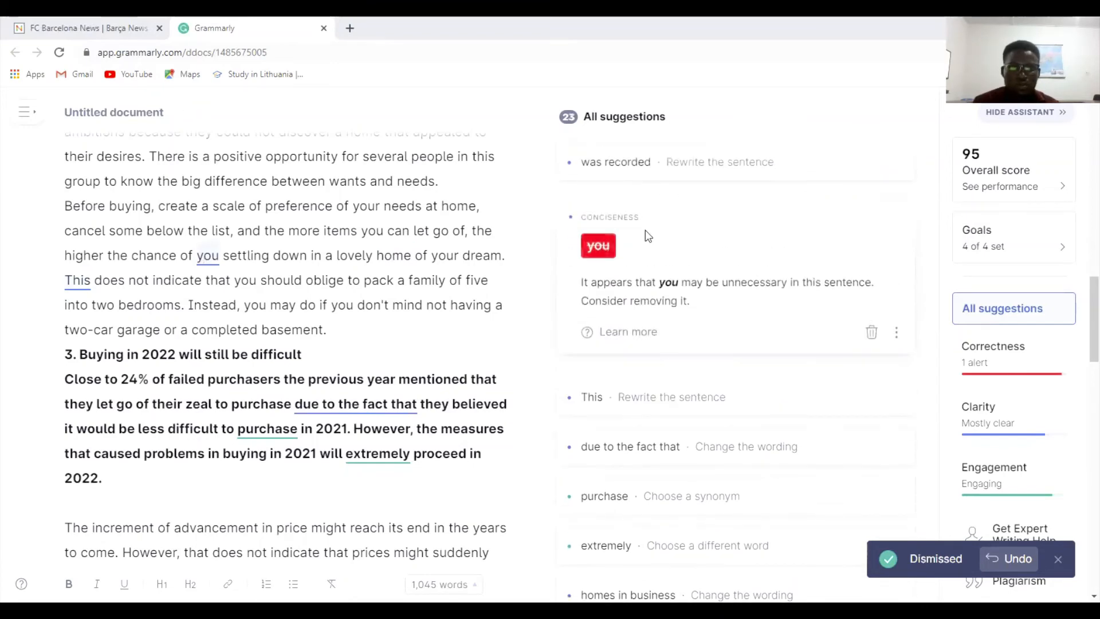
click(598, 245)
In the bold section 3 paragraph, accept "because", "buy", "significantly", "challenging" and the "letting" rewording of "that they let".
click(392, 404)
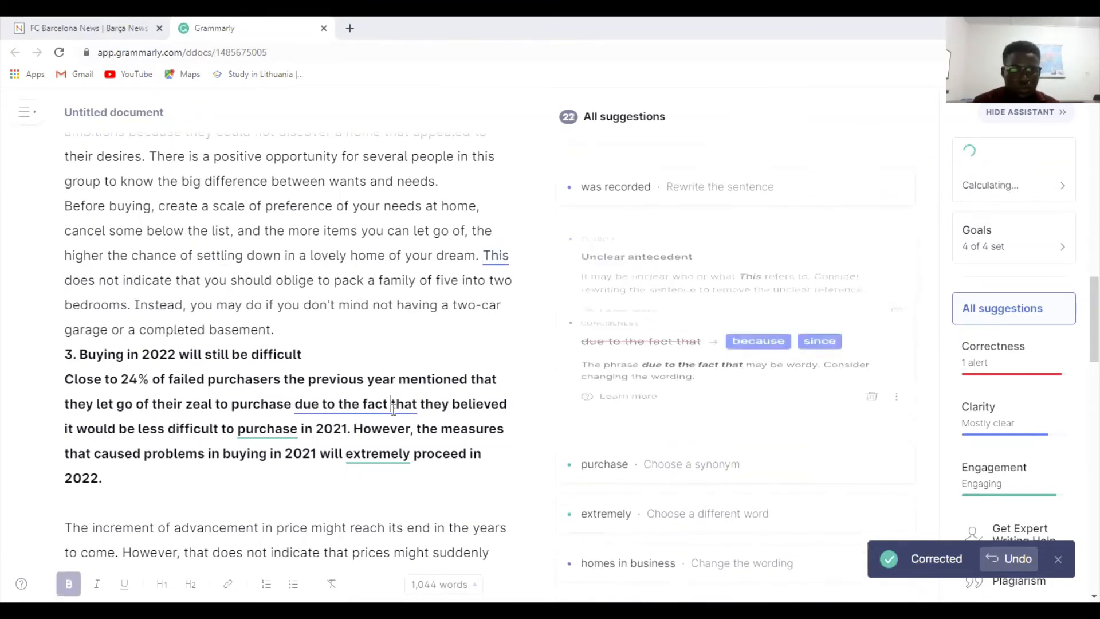
click(733, 397)
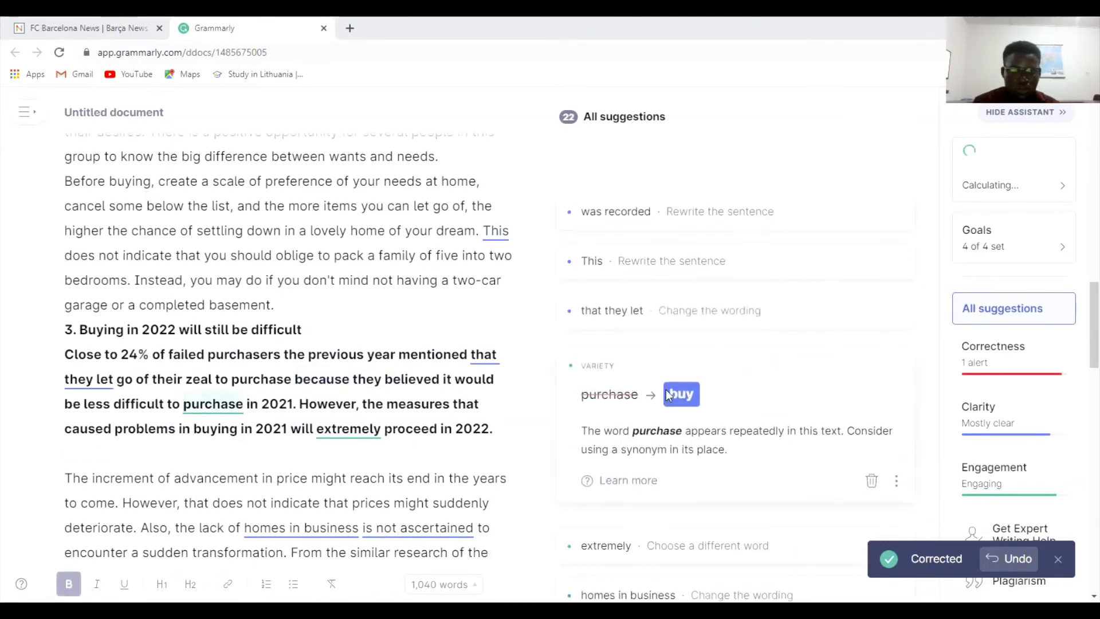
click(681, 395)
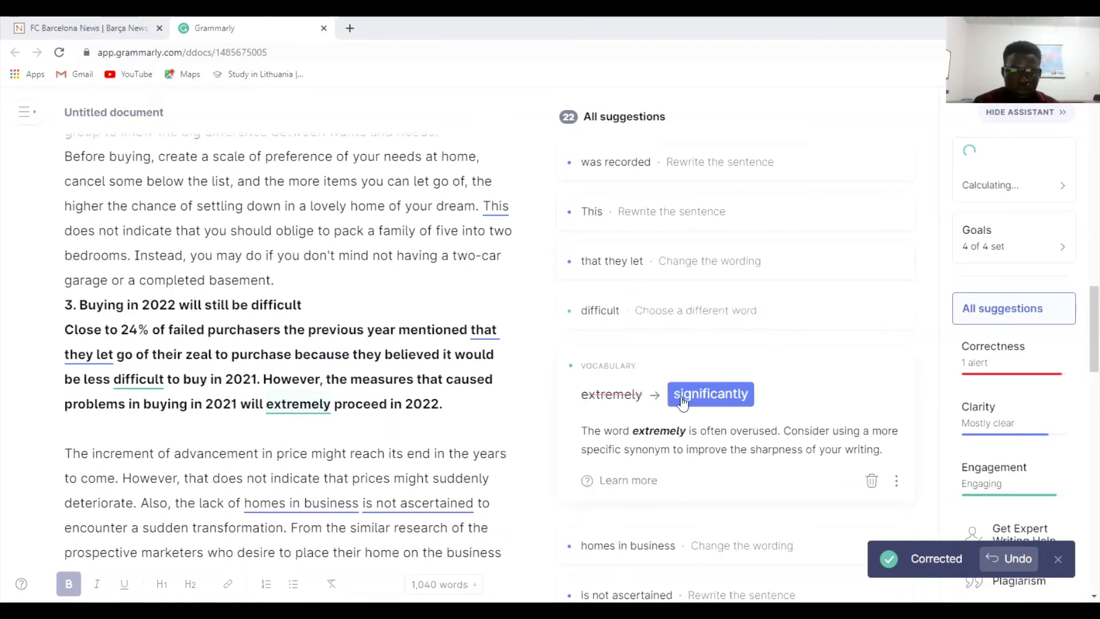
click(683, 401)
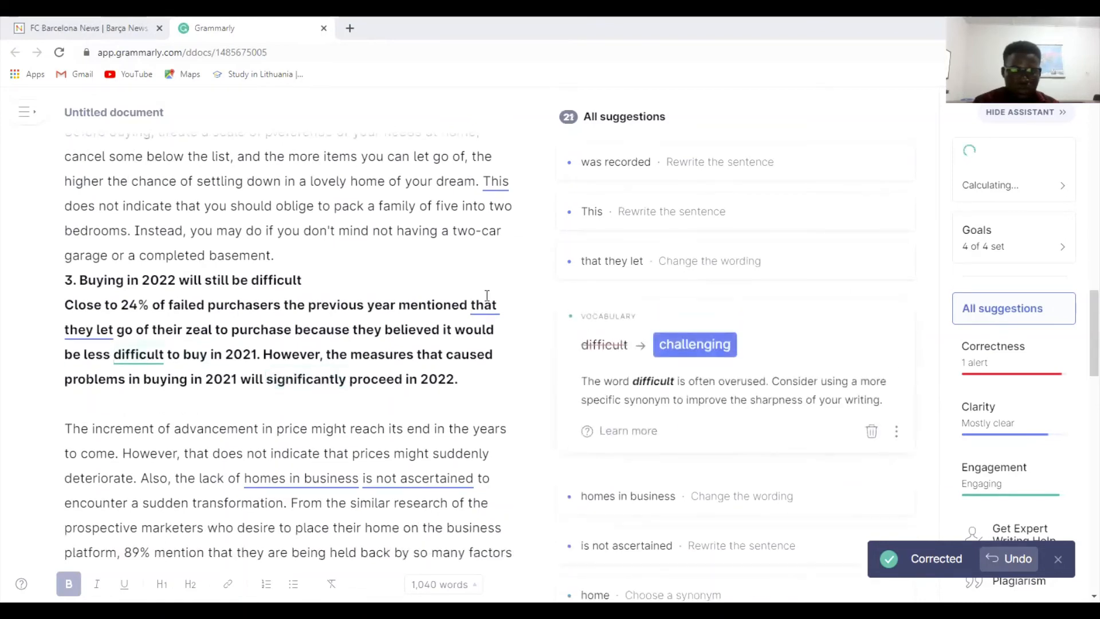
click(668, 345)
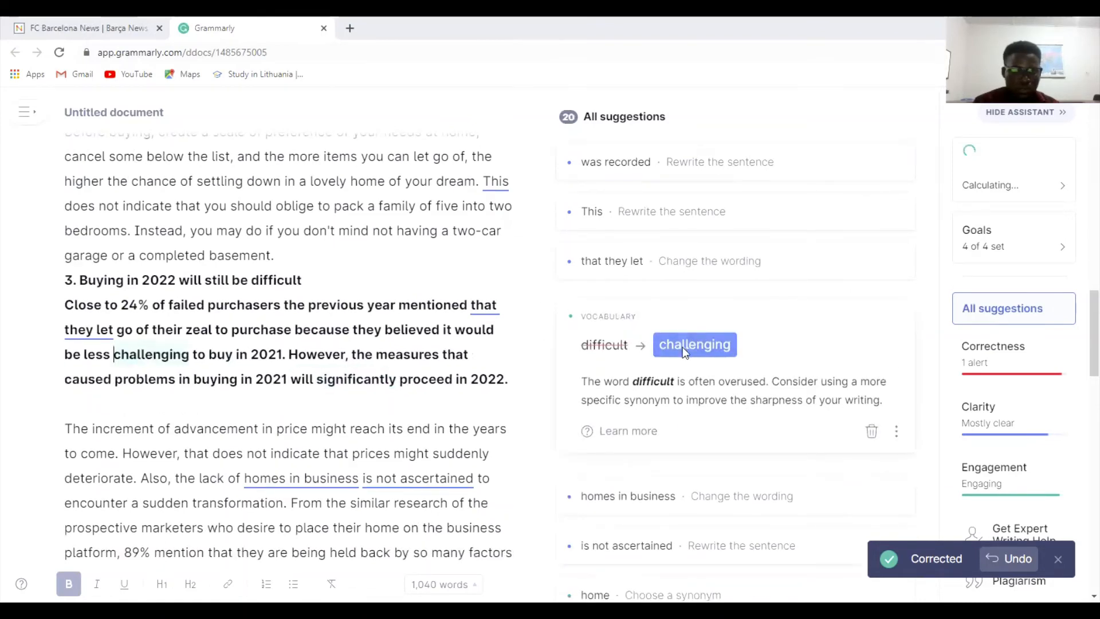
click(708, 297)
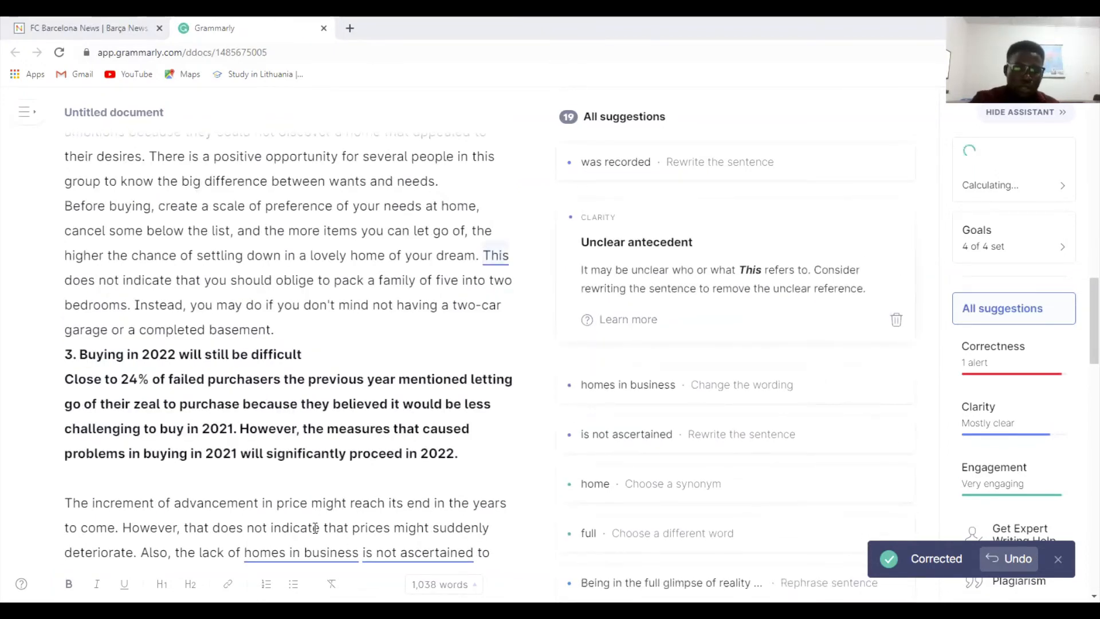
Accept "business homes" in place of "homes in business" and open the passive voice suggestion for "is not ascertained".
click(315, 545)
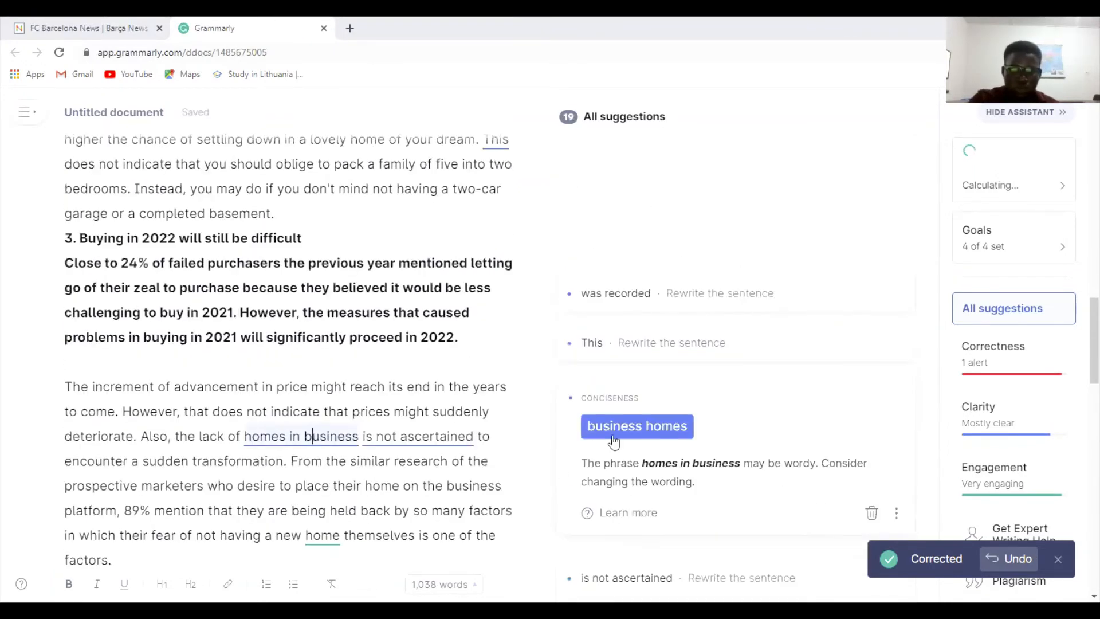
click(653, 424)
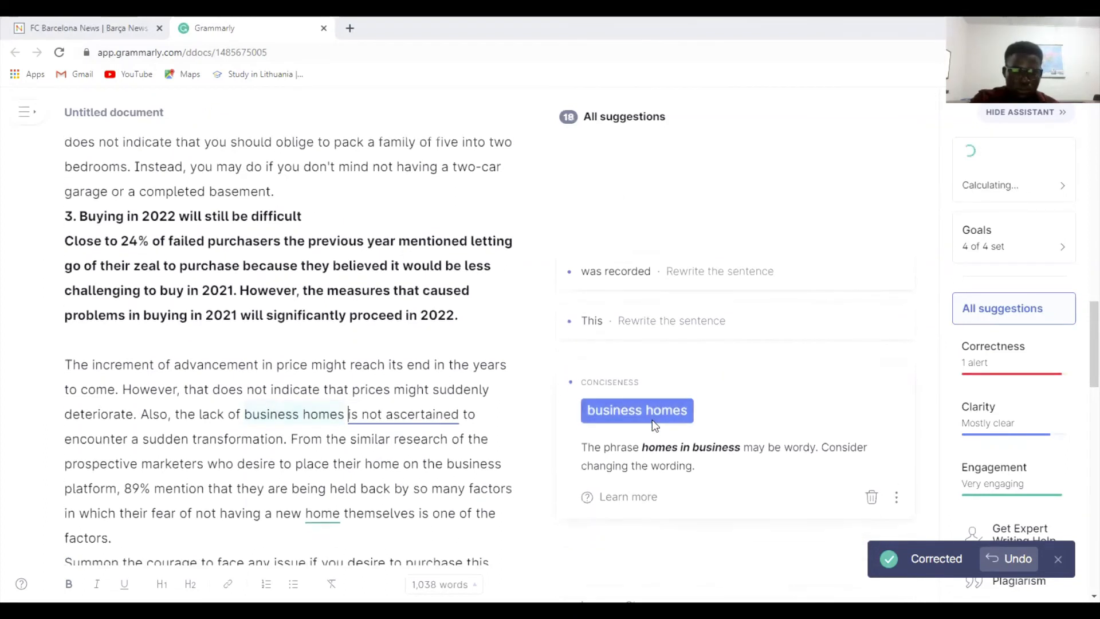
click(395, 413)
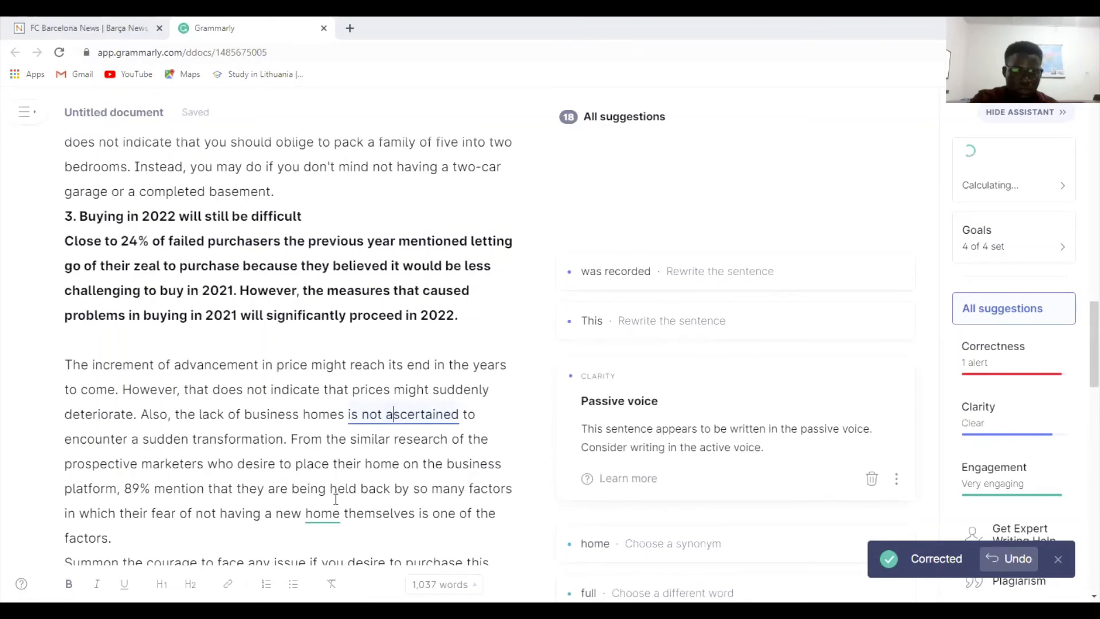
key(Down)
key(Down)
key(Down)
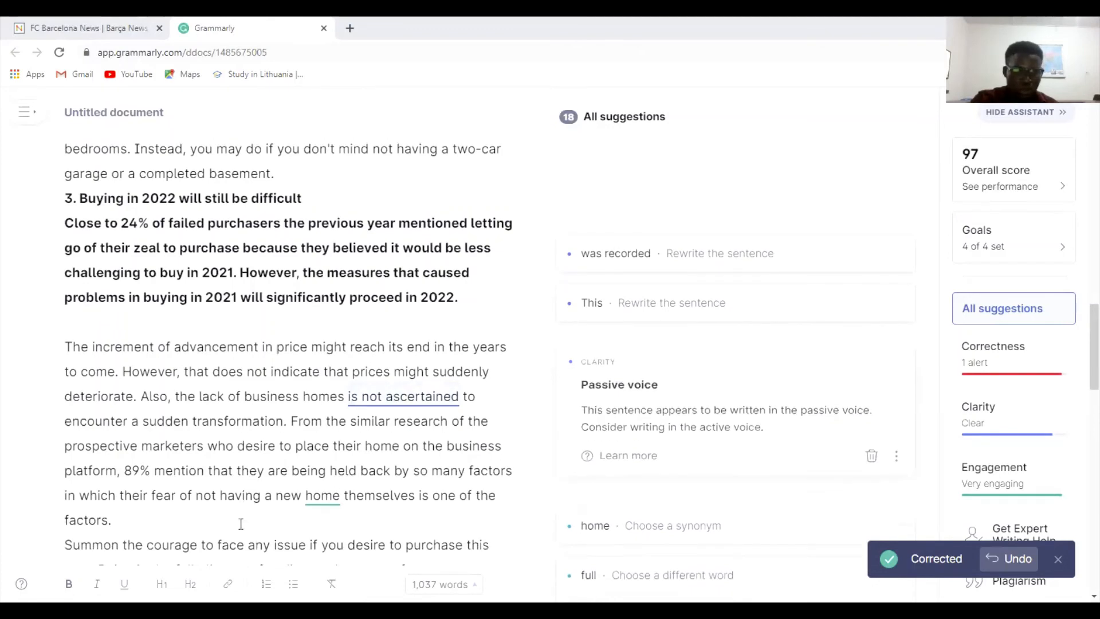
Accept the rephrasing of the "Being in the full glimpse" sentence, then "entire" for "full" and "designing" for "making you design".
scroll(278, 510, down, 1)
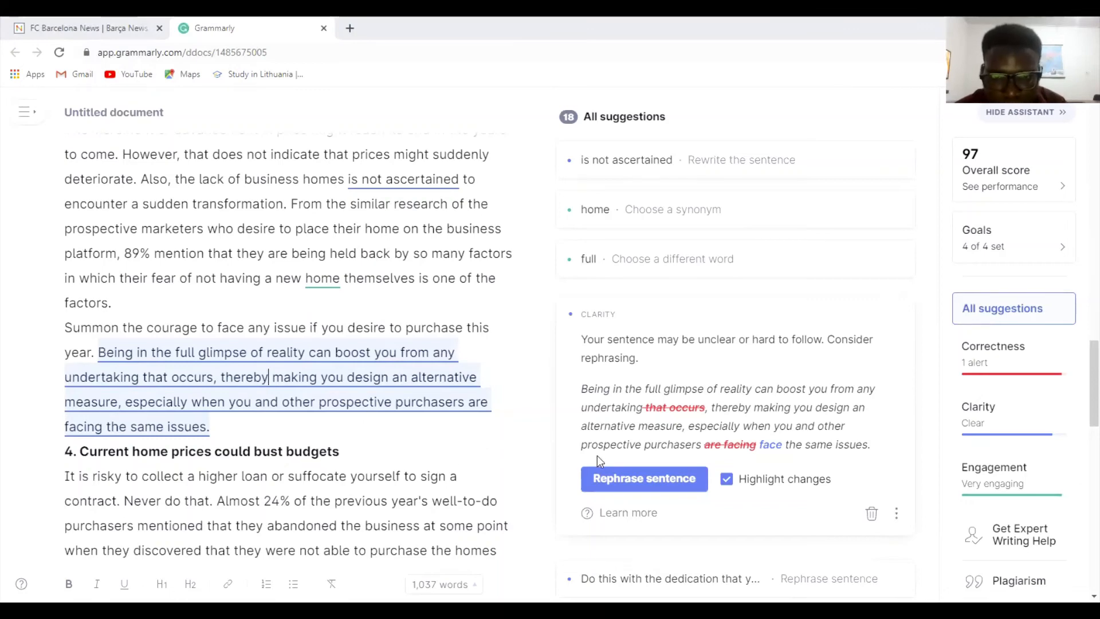
click(608, 477)
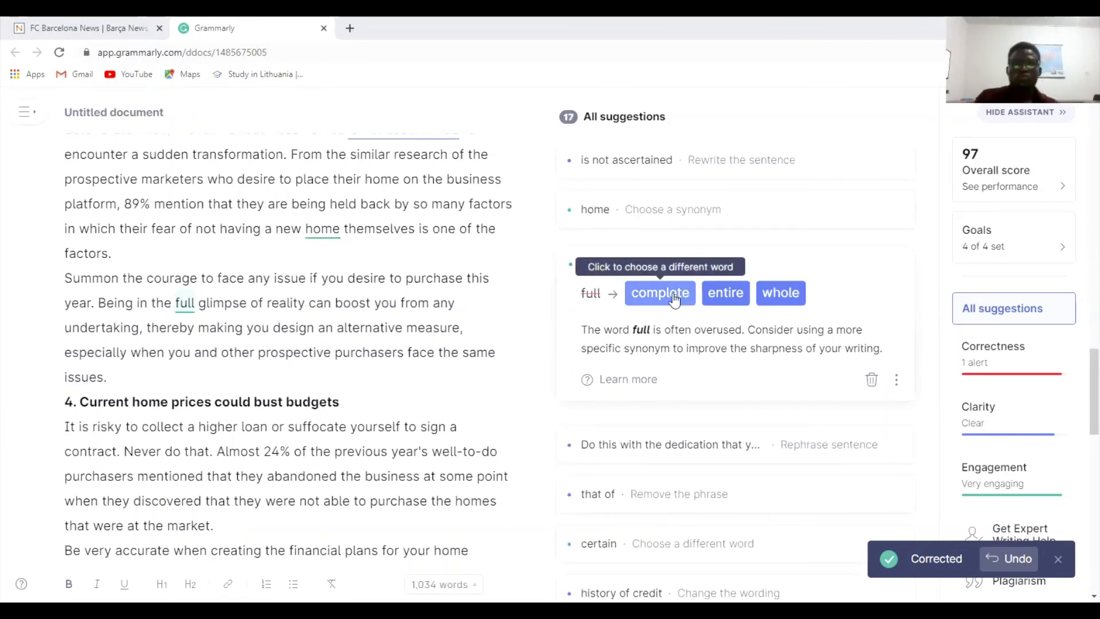
click(725, 294)
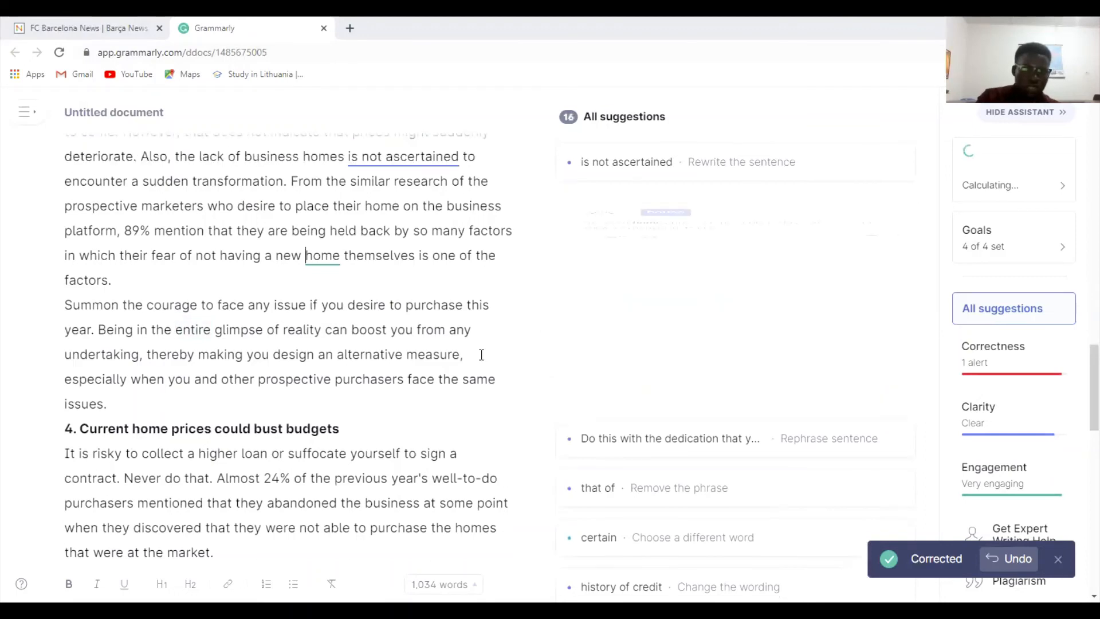
scroll(346, 397, down, 3)
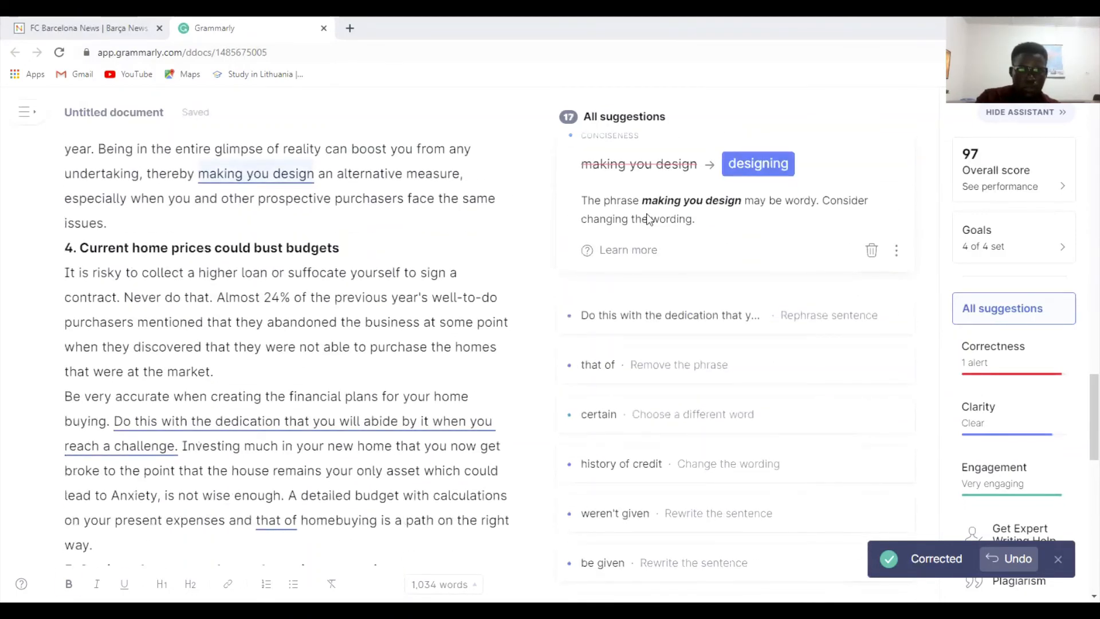
click(779, 163)
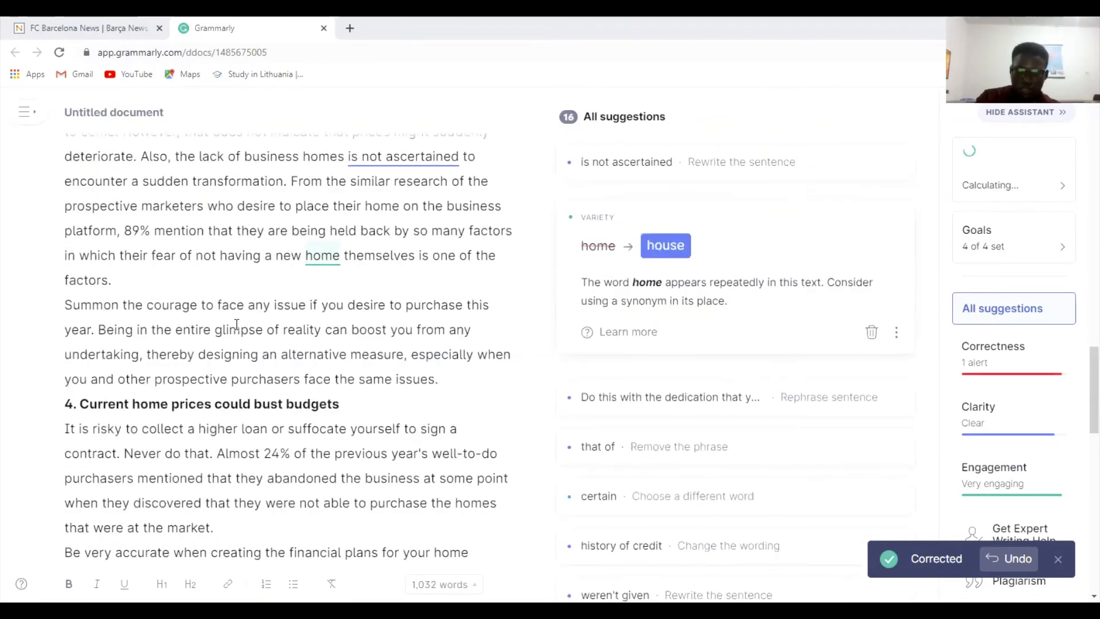
Dismiss the "house" synonym for "home", the passive voice suggestion for "is not ascertained" and the rewrite suggestion for "This".
click(872, 332)
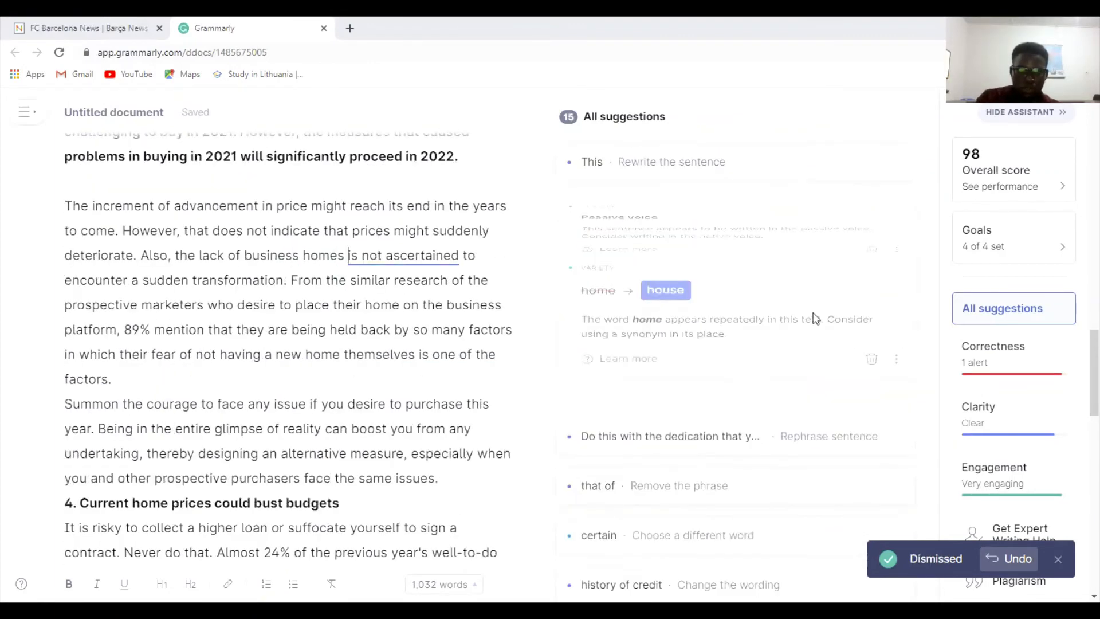
click(873, 319)
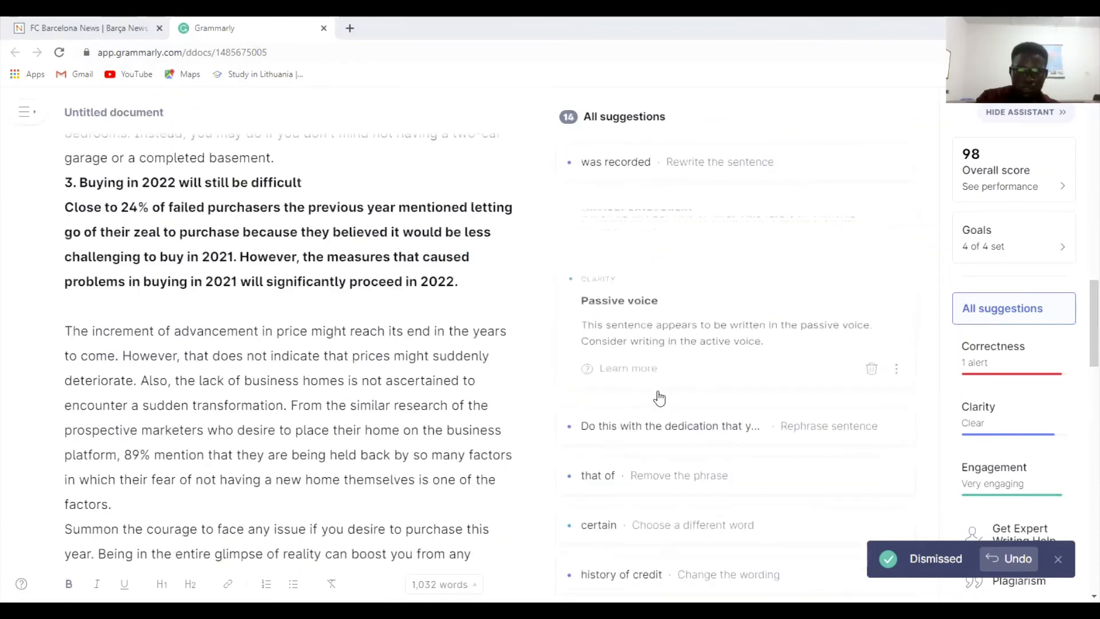
click(896, 319)
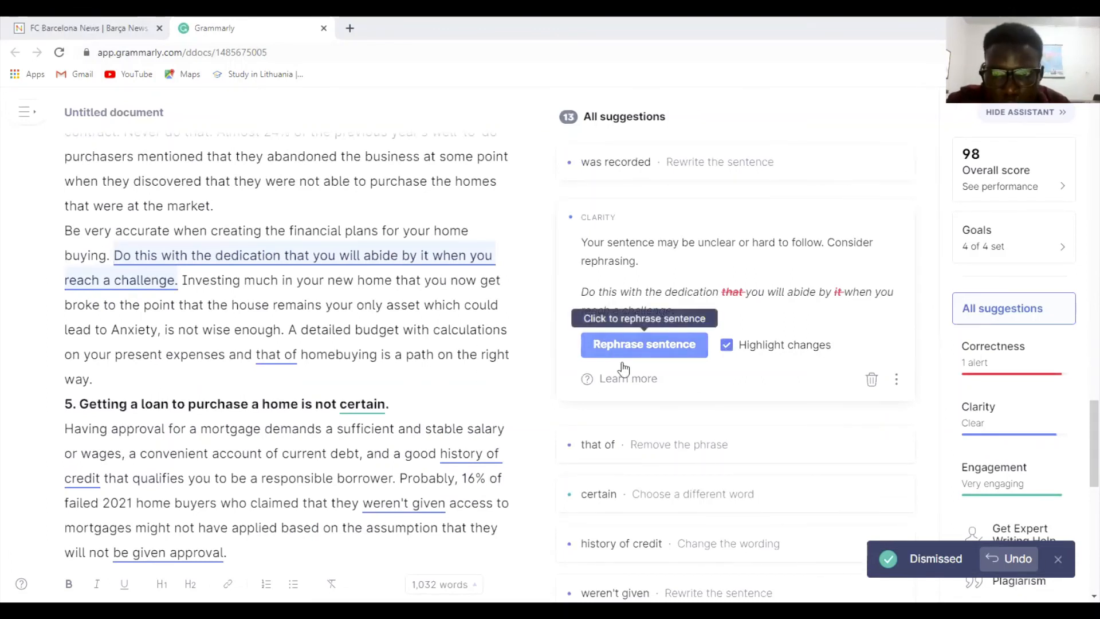
In sections 4 and 5, accept rephrasing "Do this with the dedication", removing "that of", and using "sure", "home buying" and "credit history".
click(648, 345)
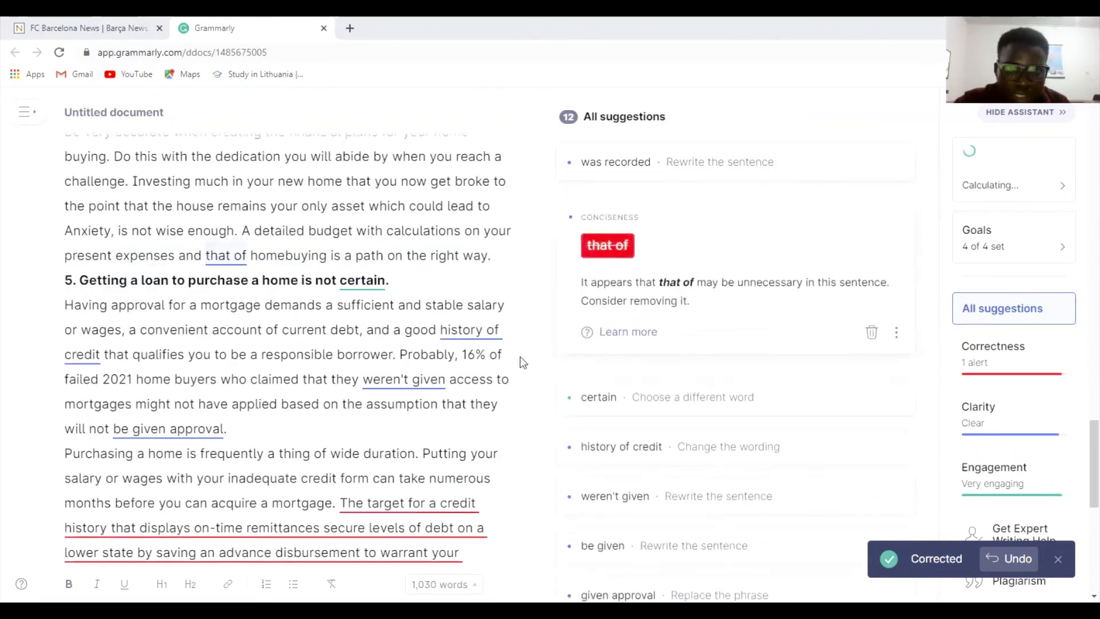
click(607, 247)
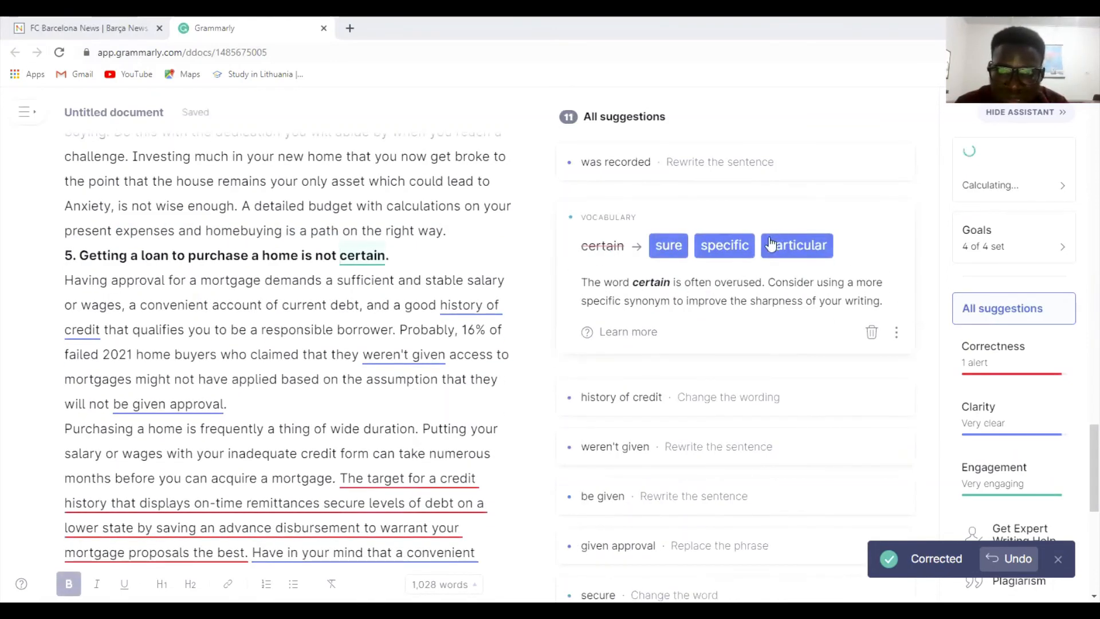
click(662, 246)
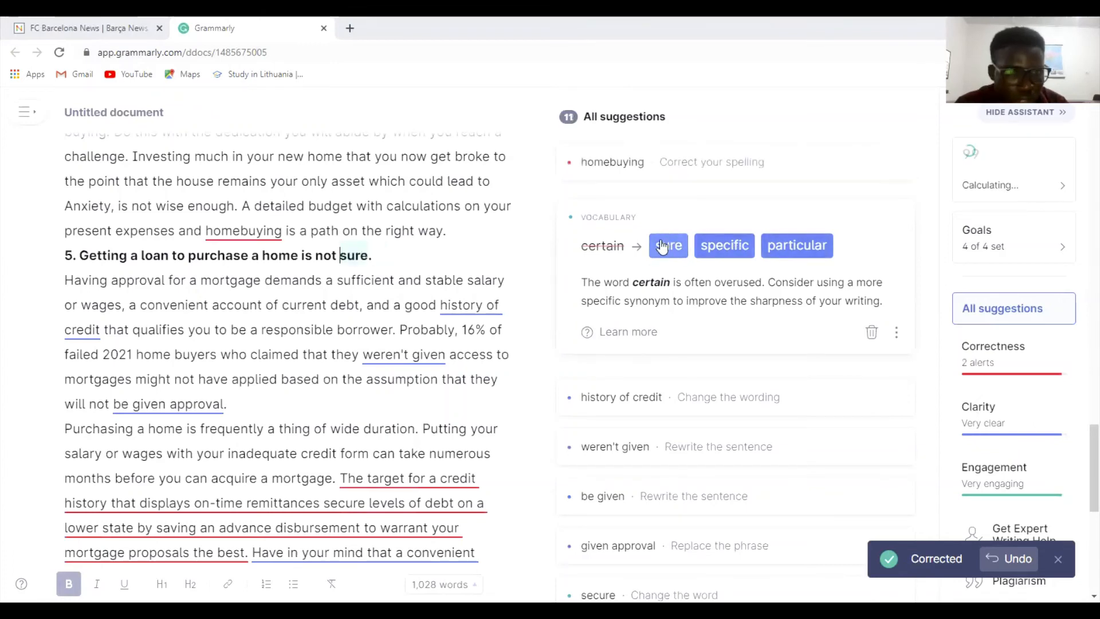
click(730, 246)
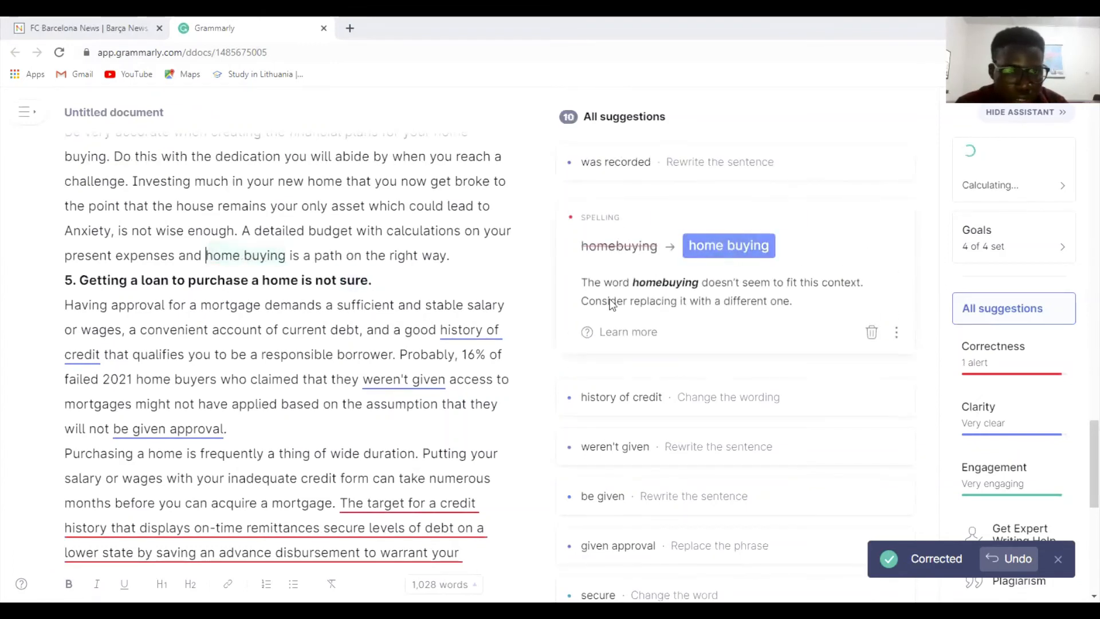
click(629, 247)
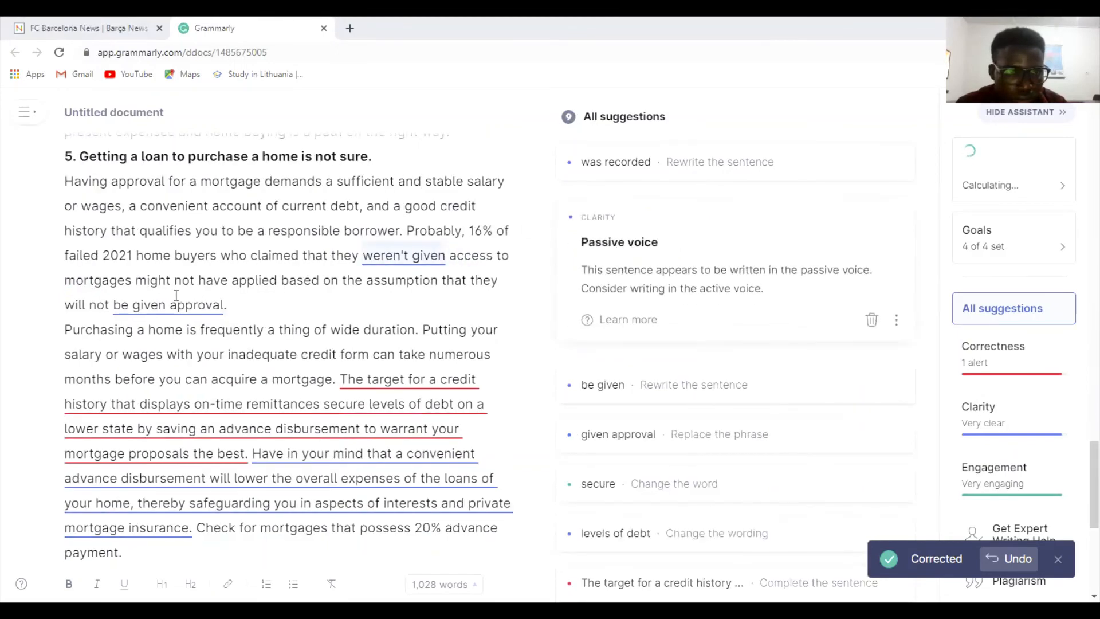
Accept "approved" in place of "given approval" at the end of section 5's first paragraph.
click(159, 304)
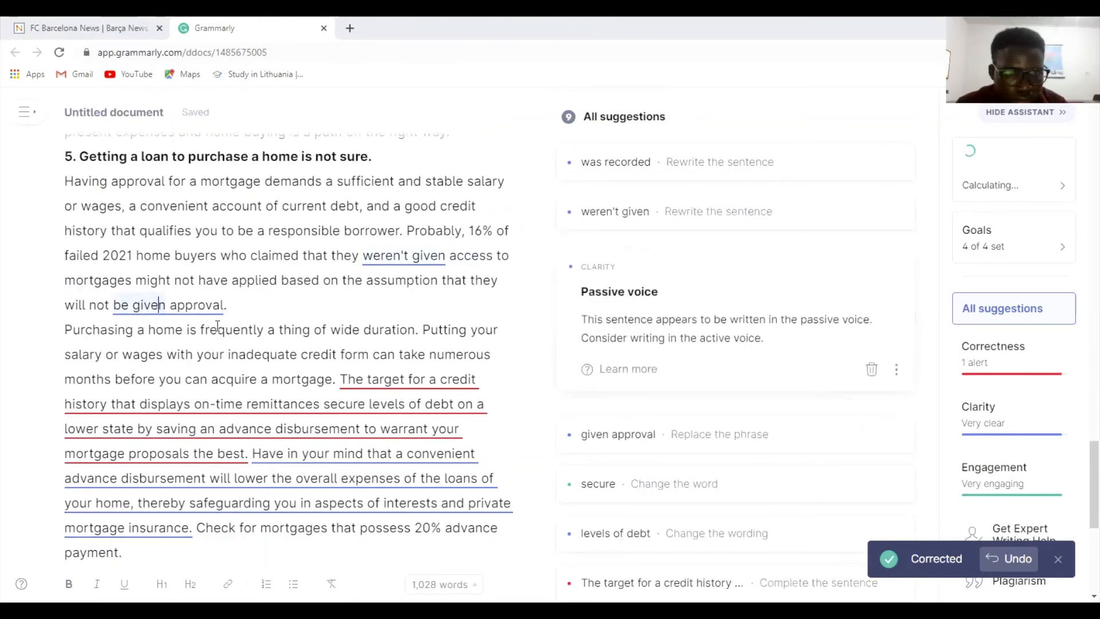
click(175, 304)
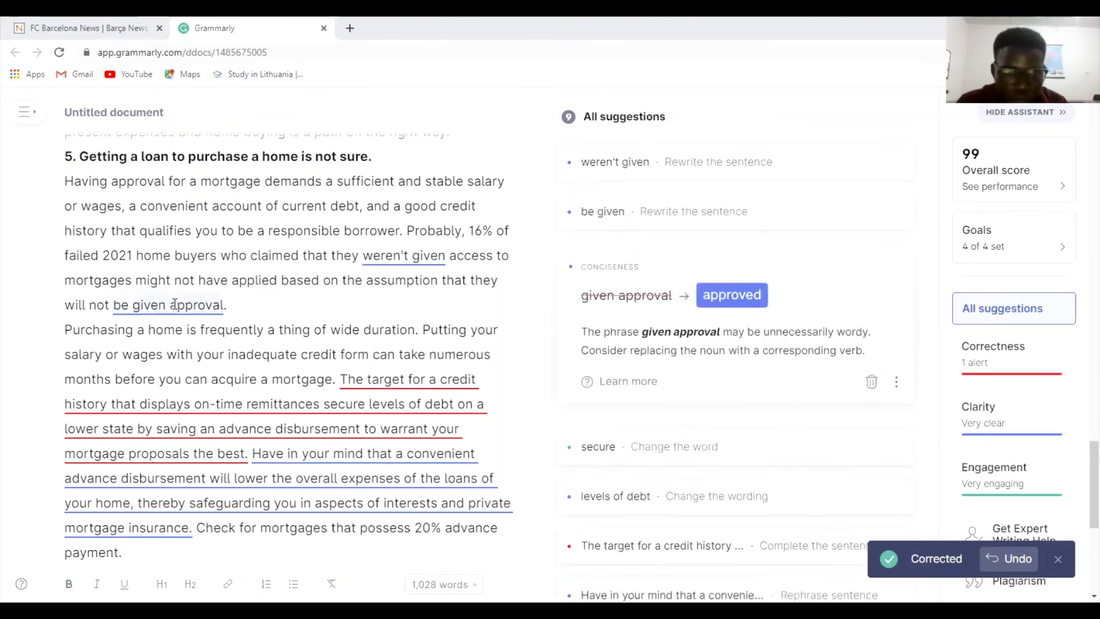
click(739, 298)
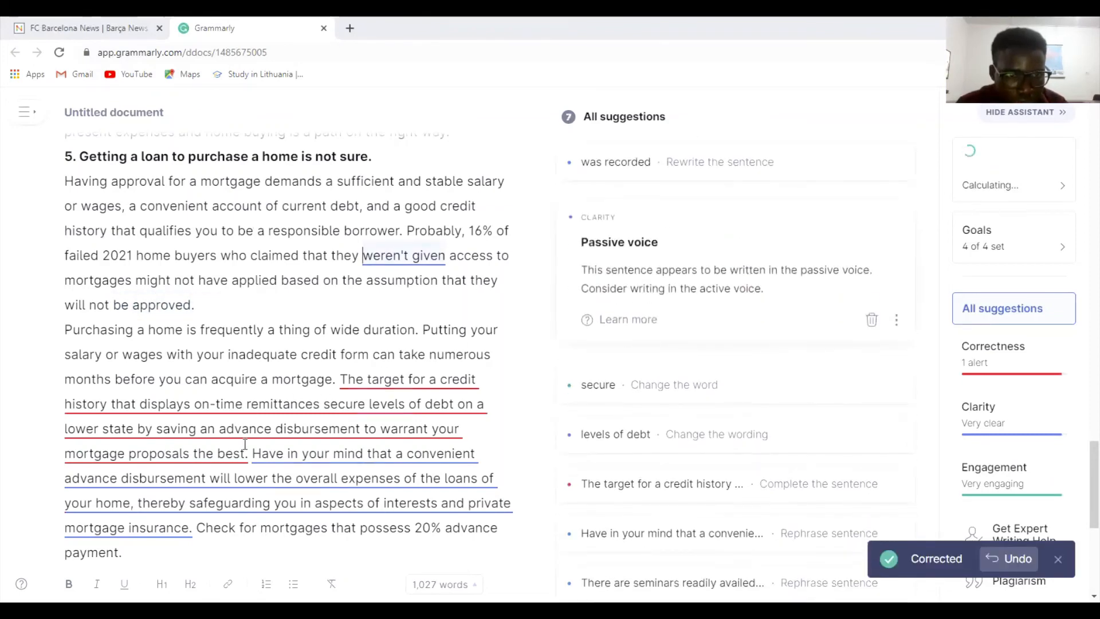
Accept the rephrasings of the "Have in your mind" and "There are seminars" sentences, then "Keep" in place of "Have".
click(568, 530)
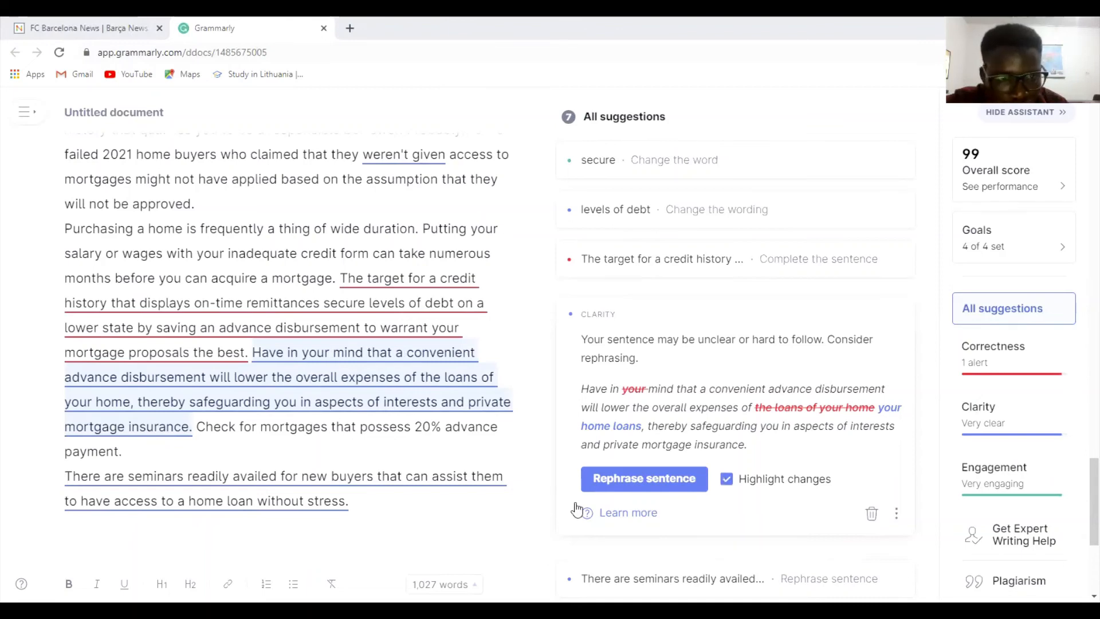
click(625, 483)
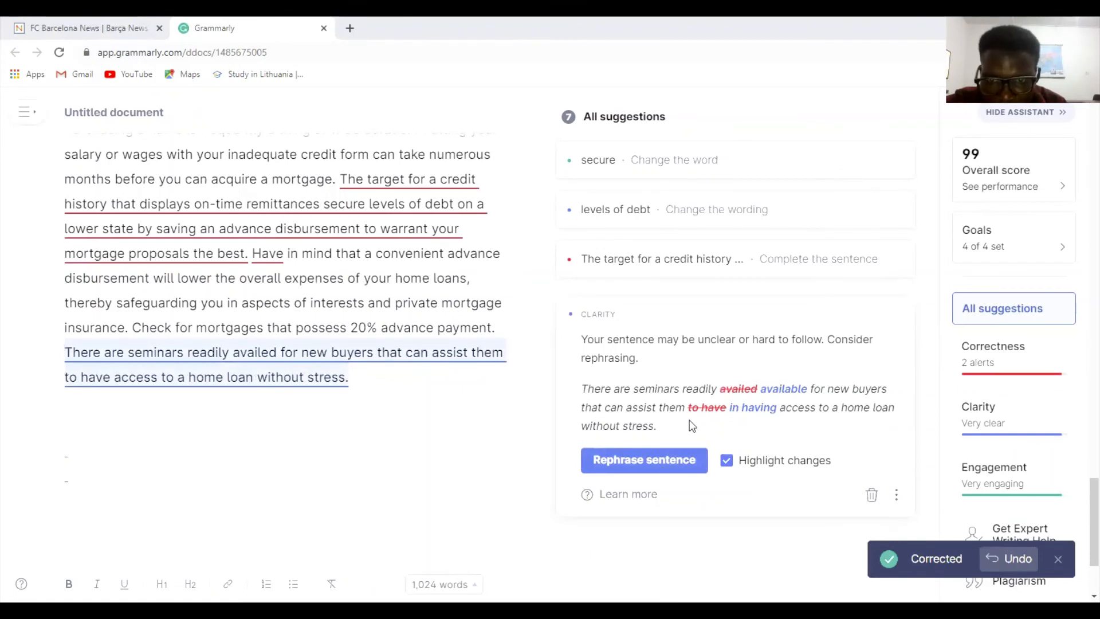
click(646, 460)
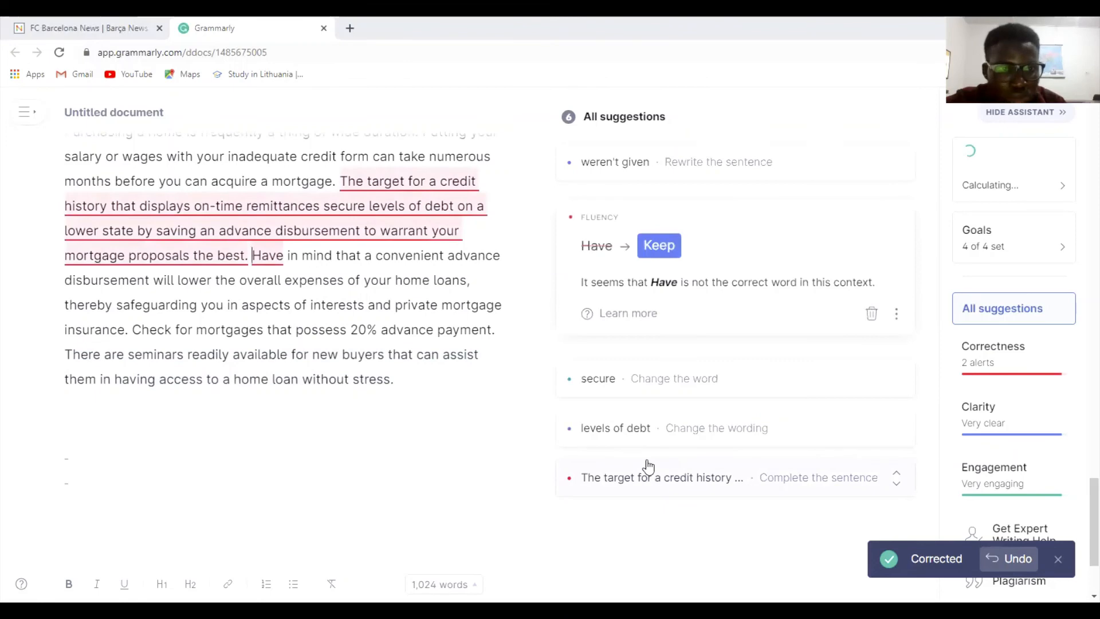
click(659, 247)
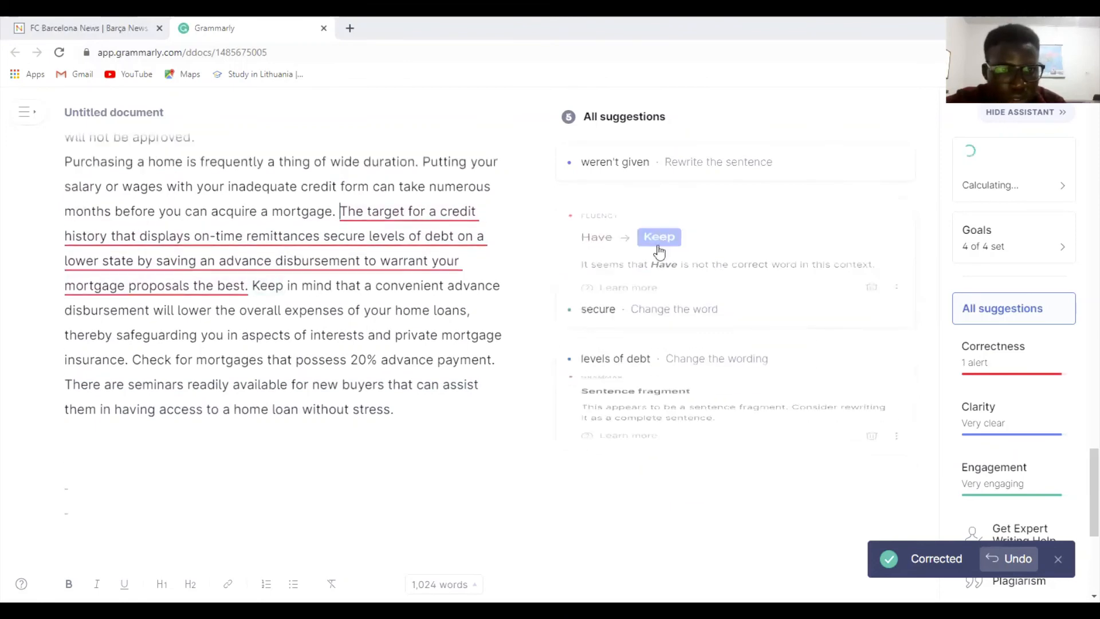
Dismiss the passive voice suggestion for "weren't given" in section 5's first paragraph.
click(389, 370)
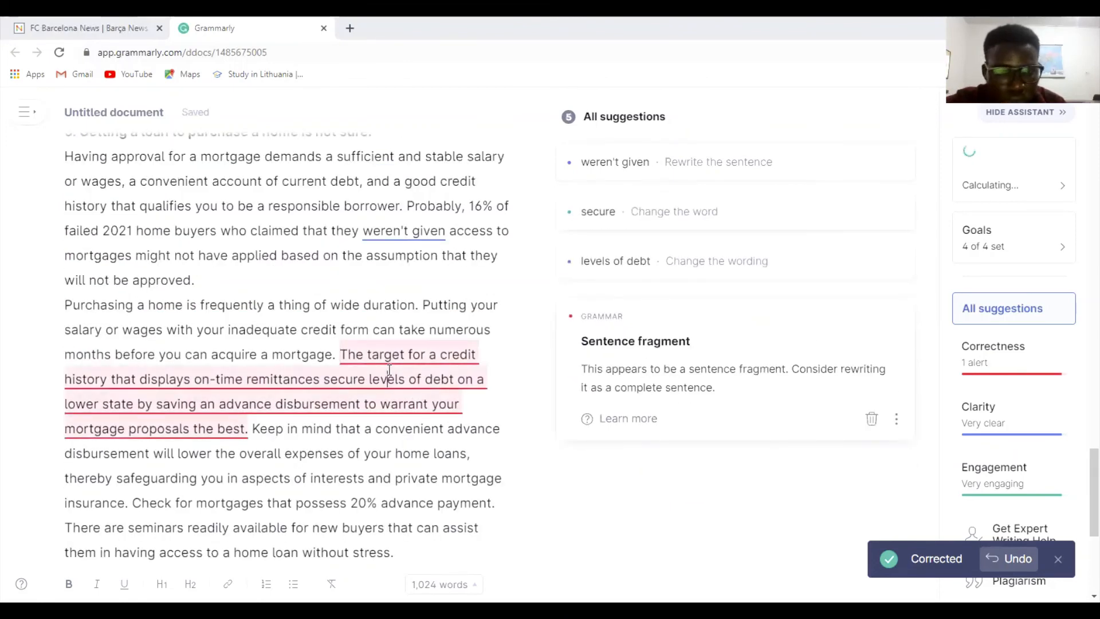
click(404, 228)
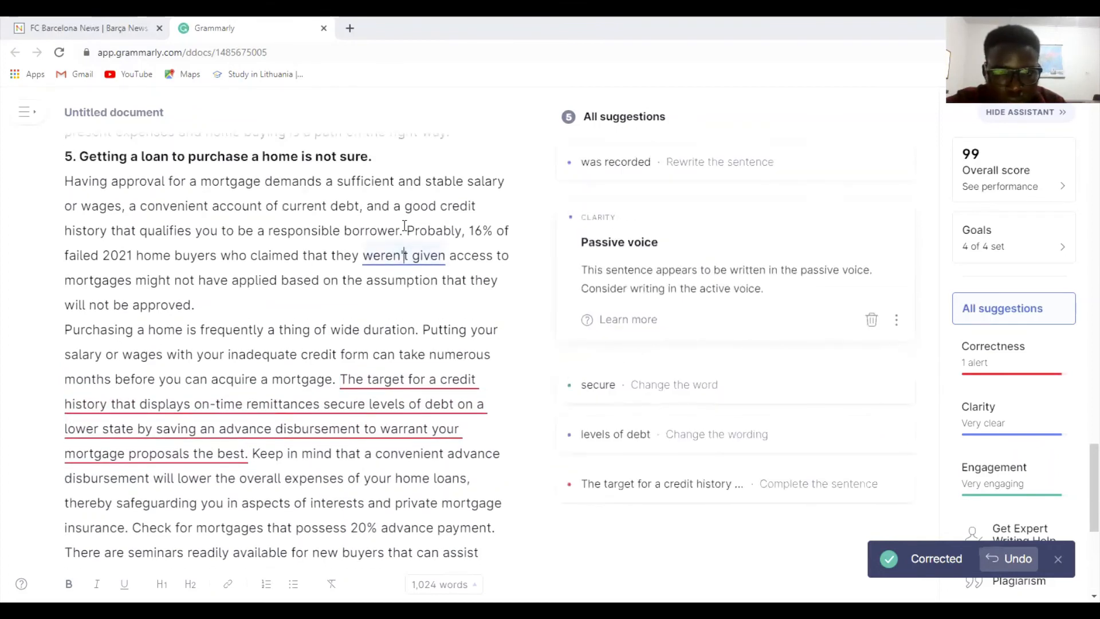
click(871, 320)
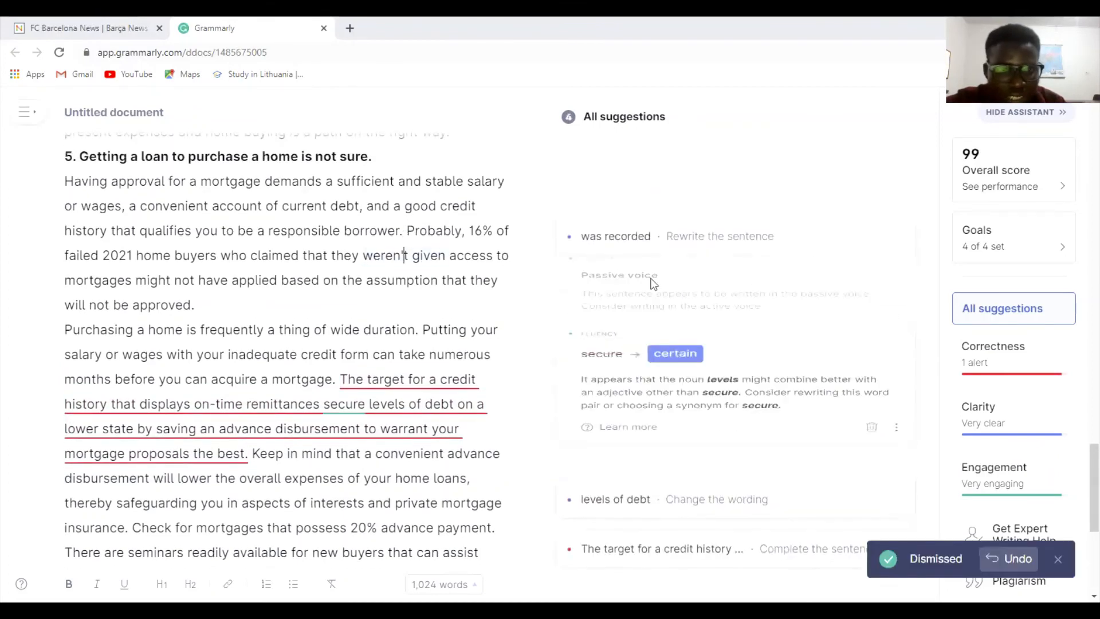